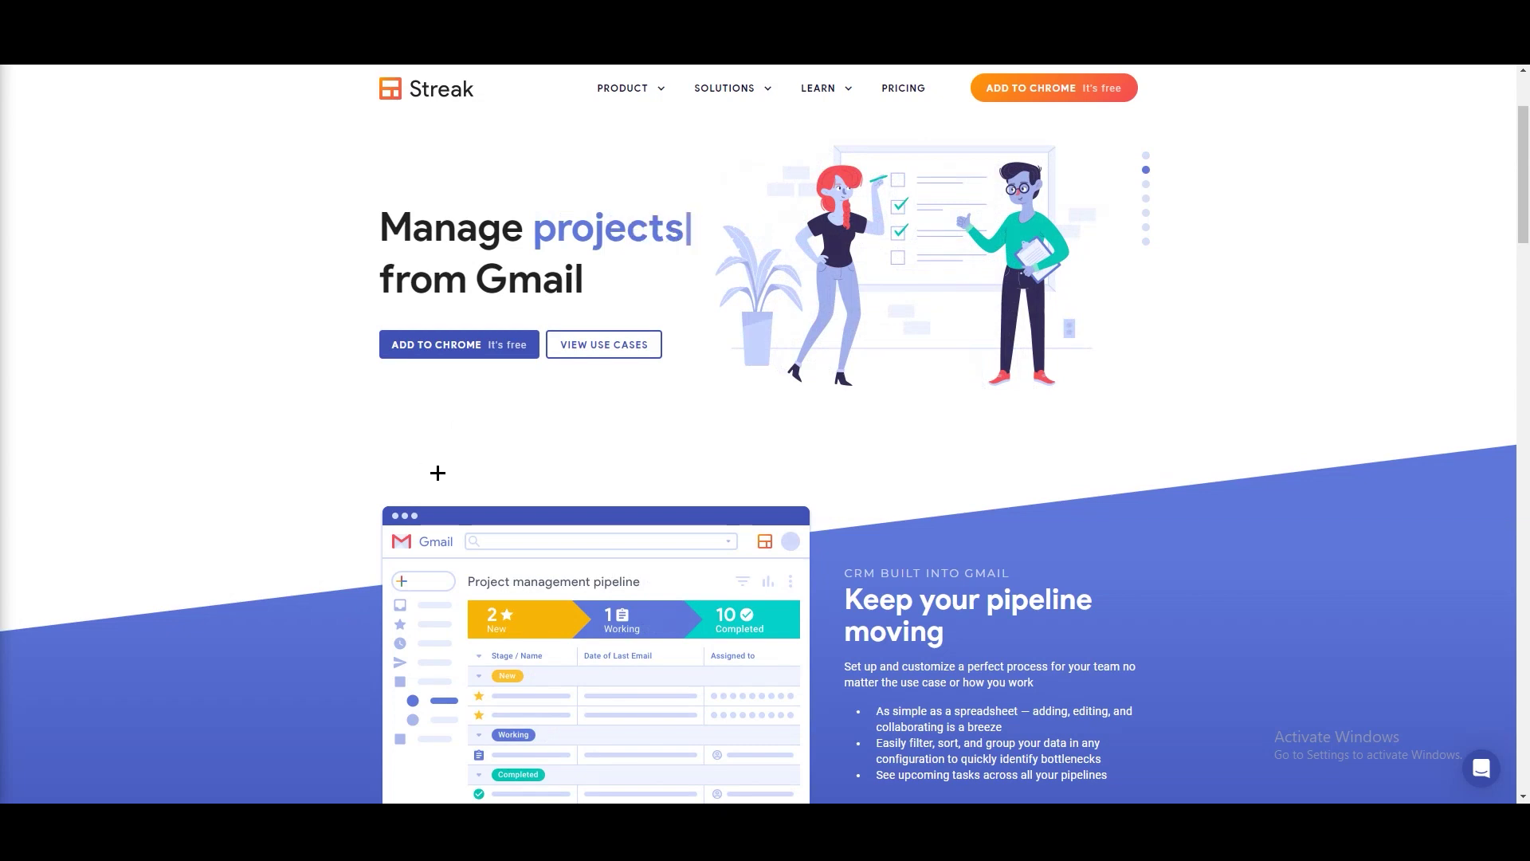
Step: Install the Streak CRM for Gmail extension from Chrome Web Store, dismissing the discontinuation notice
{"action": "scroll", "coordinate": [438, 473], "scroll_direction": "down", "scroll_amount": 5}
{"action": "scroll", "coordinate": [284, 570], "scroll_direction": "down", "scroll_amount": 1}
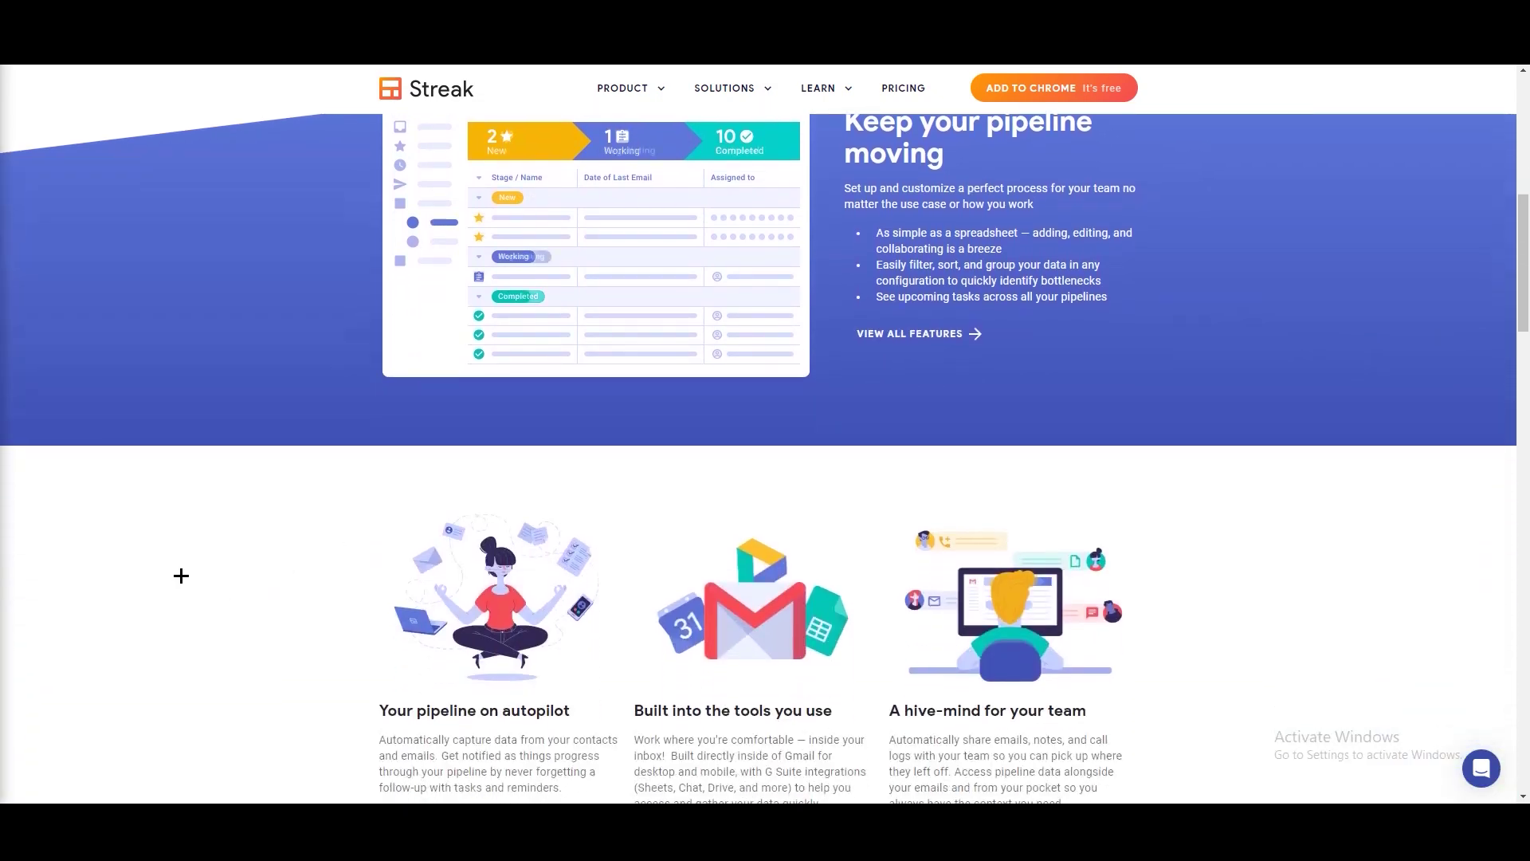
{"action": "scroll", "coordinate": [526, 400], "scroll_direction": "up", "scroll_amount": 8}
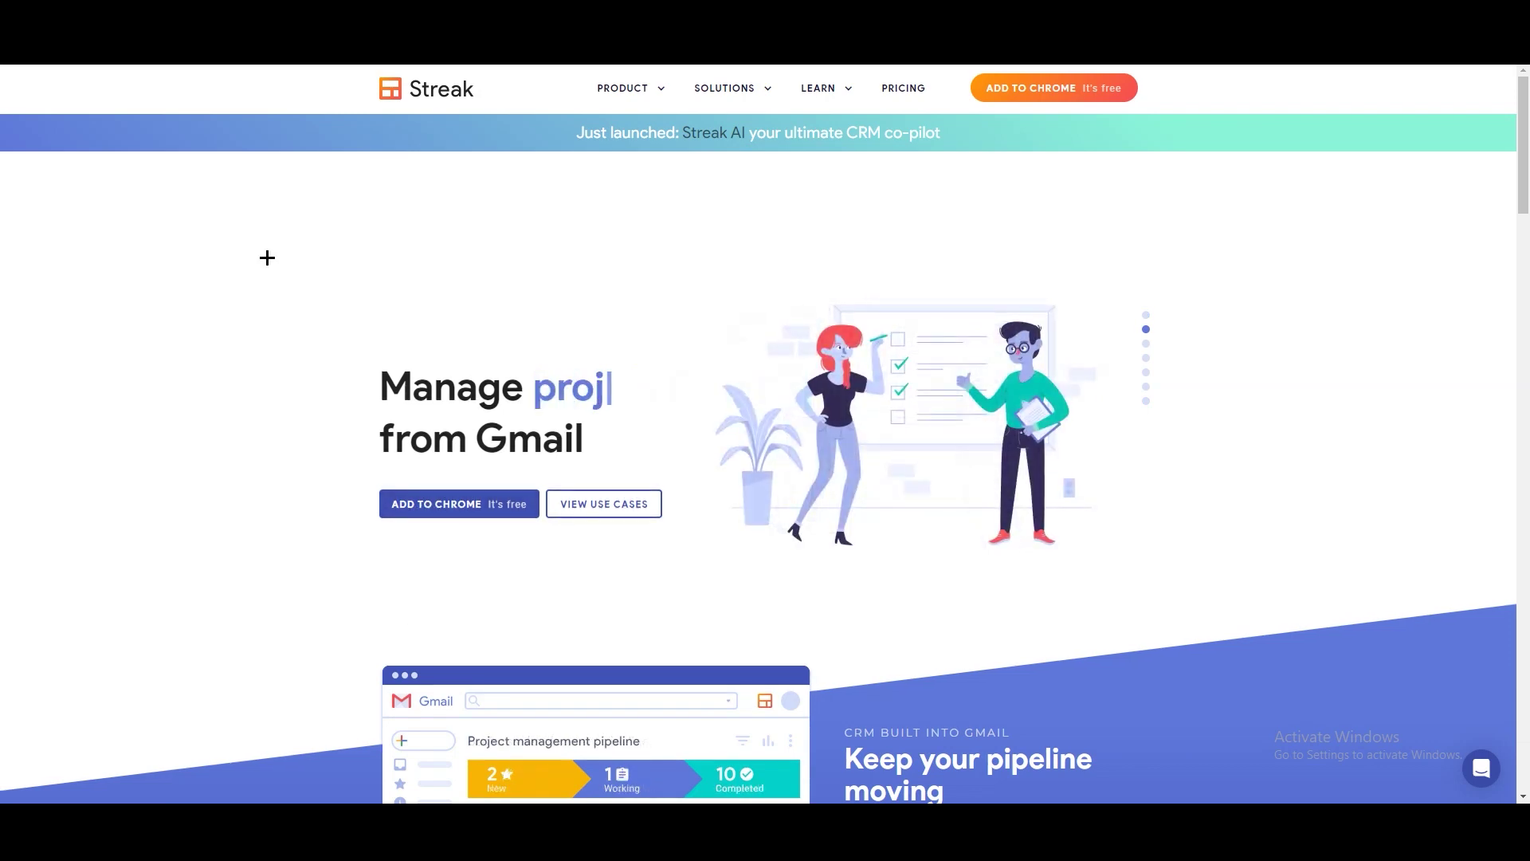
{"action": "scroll", "coordinate": [867, 327], "scroll_direction": "down", "scroll_amount": 3}
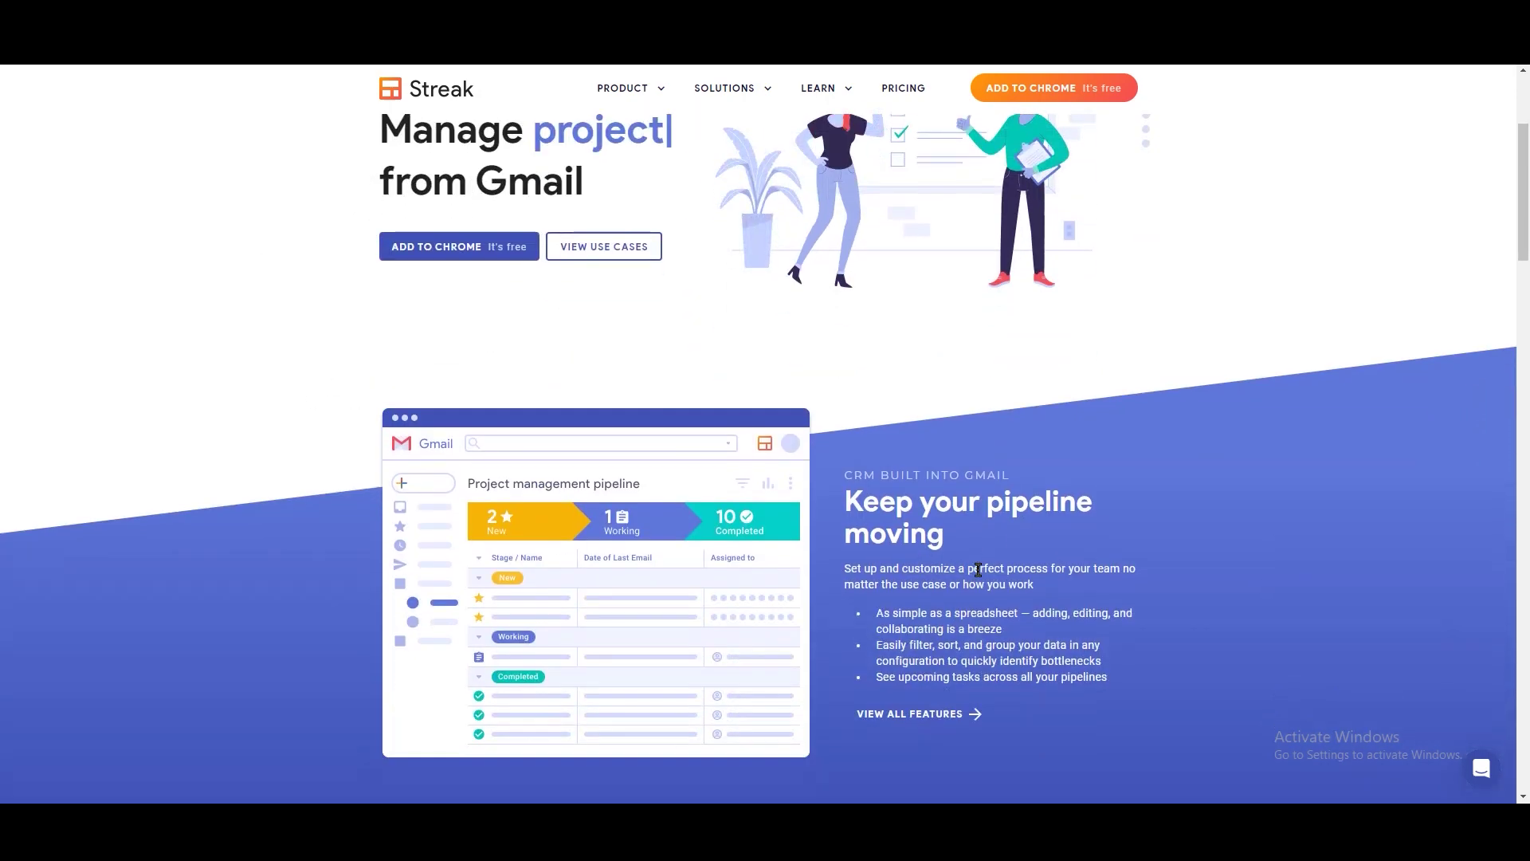
{"action": "scroll", "coordinate": [980, 571], "scroll_direction": "up", "scroll_amount": 3}
{"action": "scroll", "coordinate": [915, 294], "scroll_direction": "down", "scroll_amount": 3}
{"action": "scroll", "coordinate": [1055, 506], "scroll_direction": "up", "scroll_amount": 3}
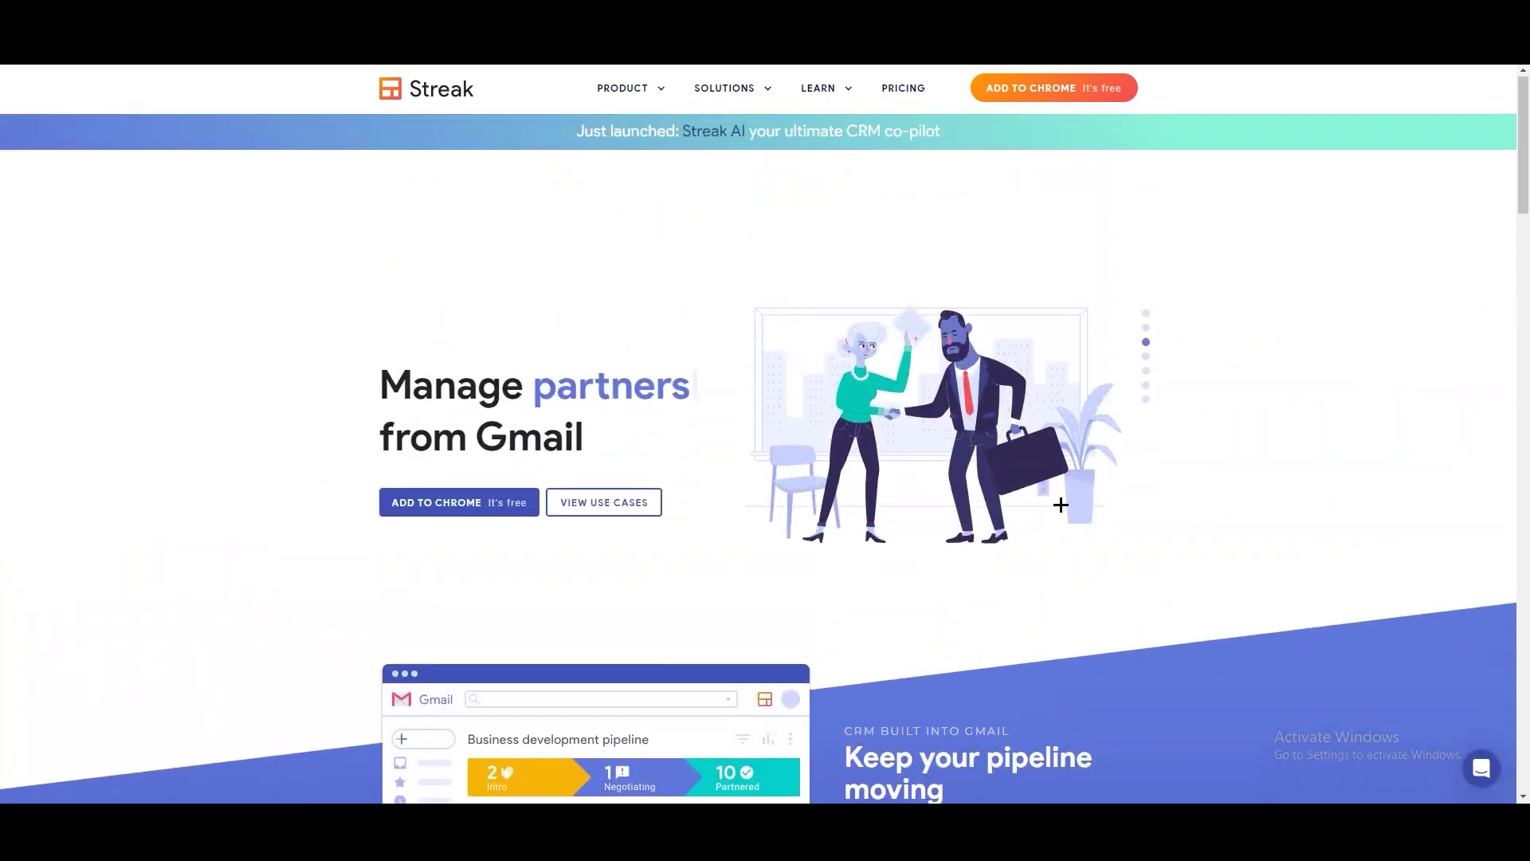
{"action": "left_click", "coordinate": [488, 516]}
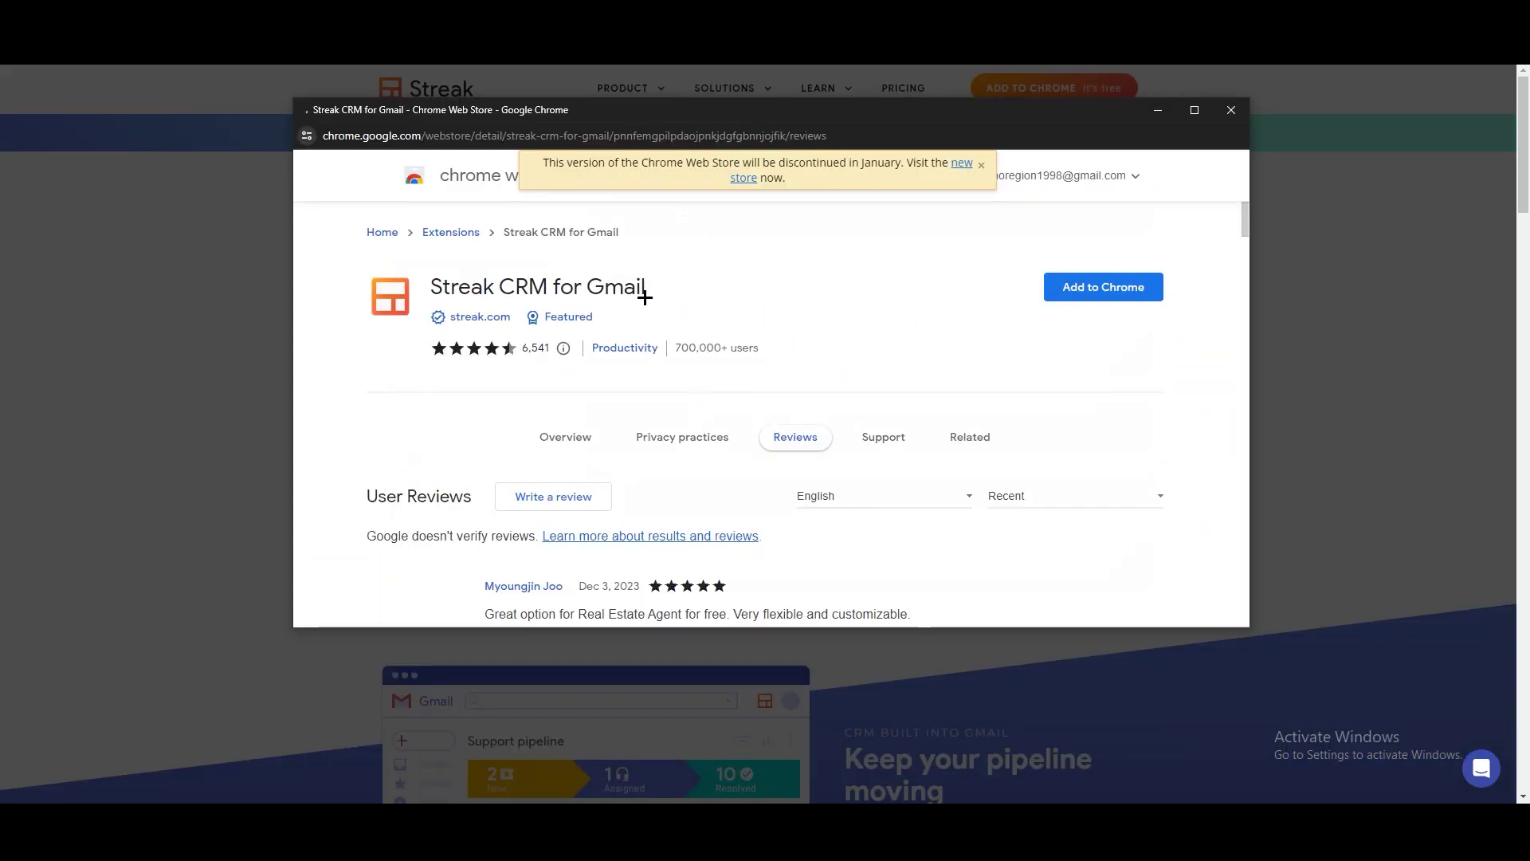
{"action": "left_click", "coordinate": [981, 165]}
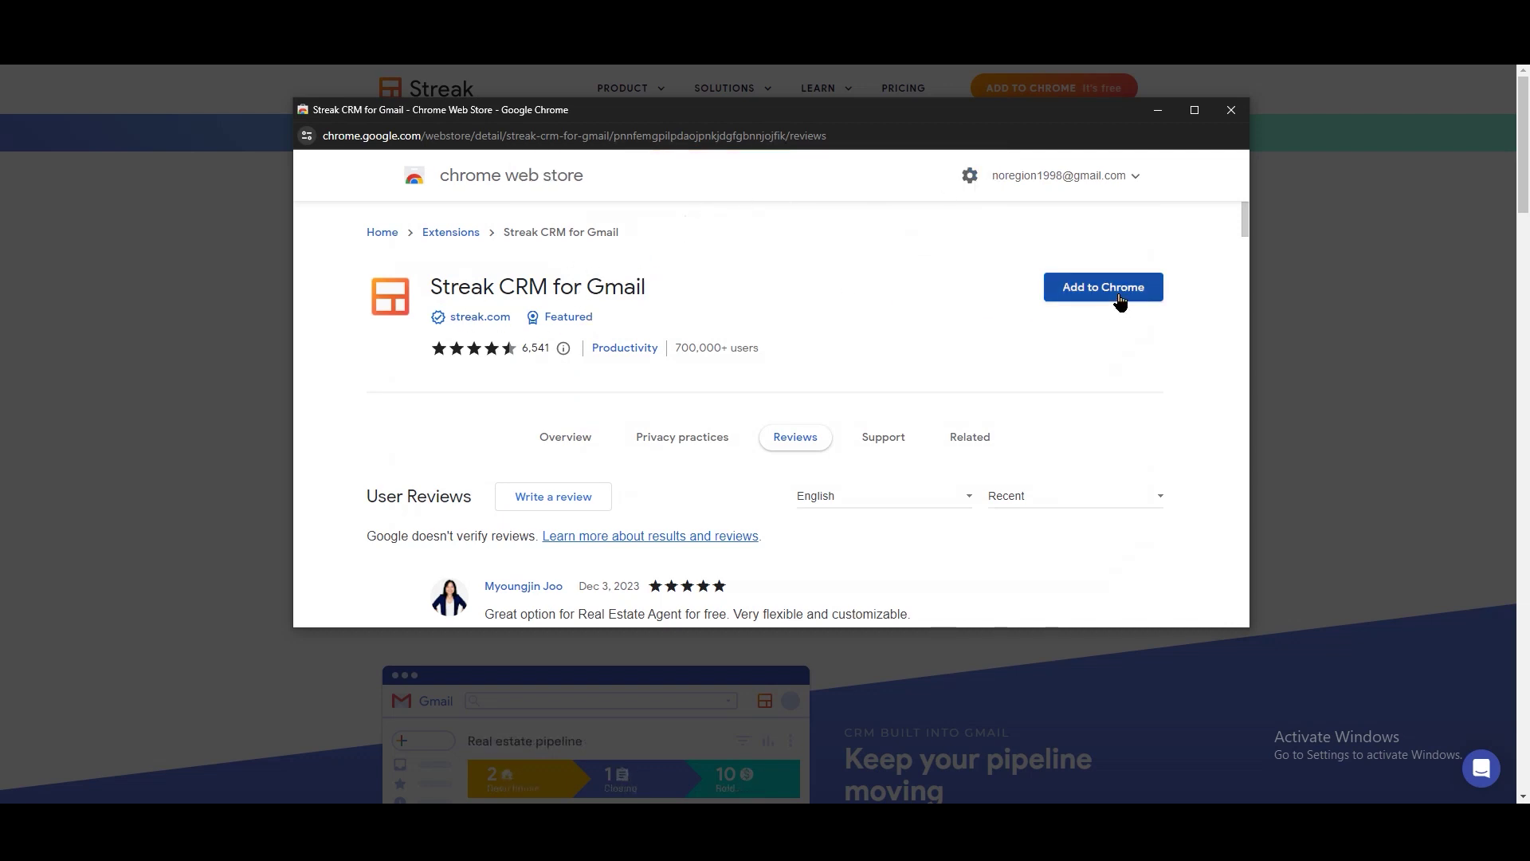
{"action": "left_click", "coordinate": [1119, 301]}
{"action": "left_click", "coordinate": [841, 318]}
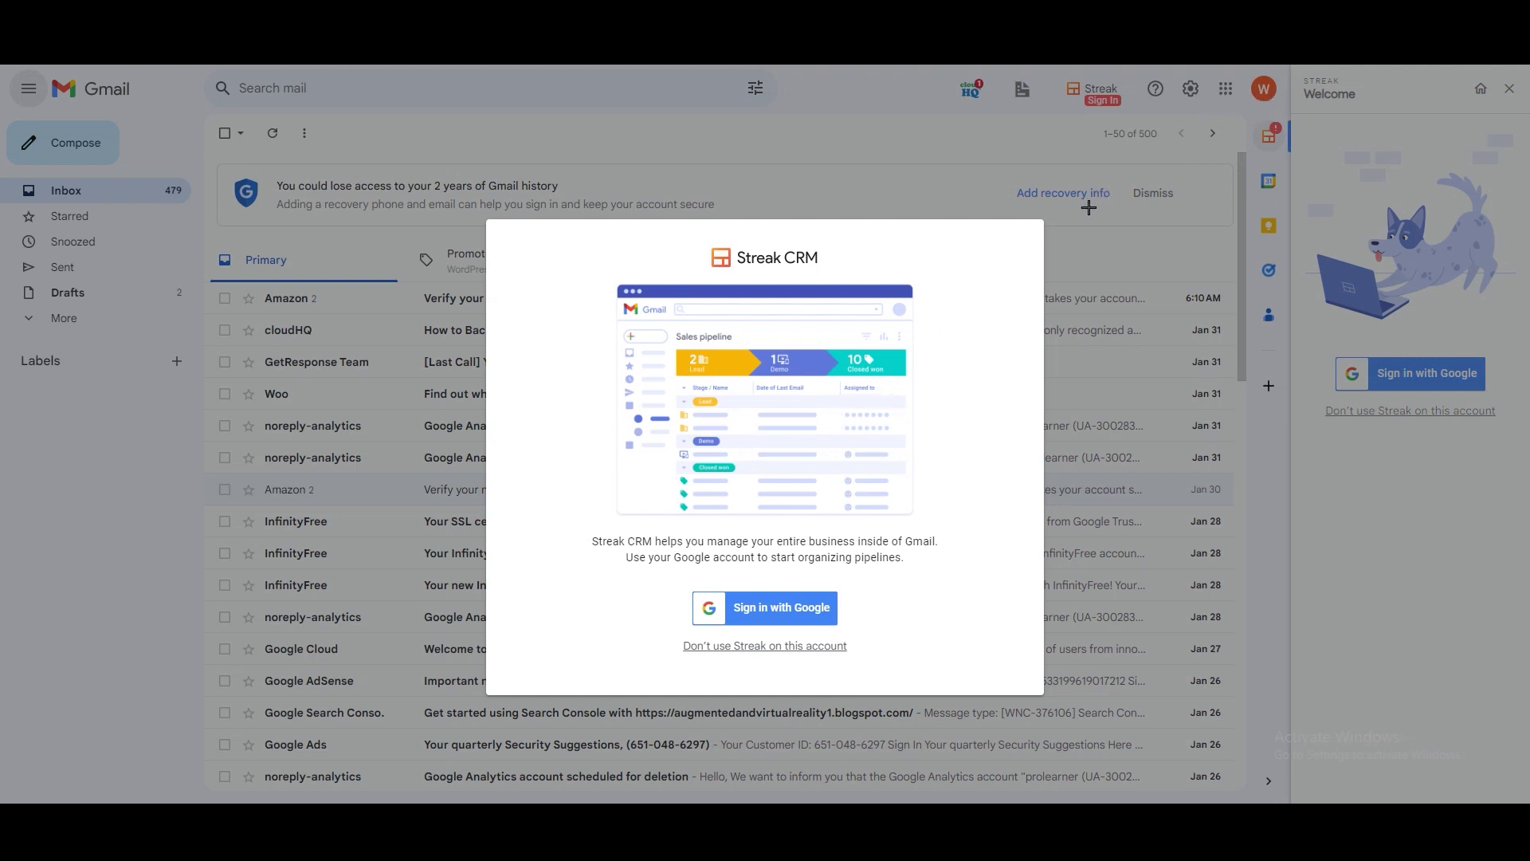
Step: Sign in to Streak with the Google account and allow the requested permissions
{"action": "left_click", "coordinate": [785, 620]}
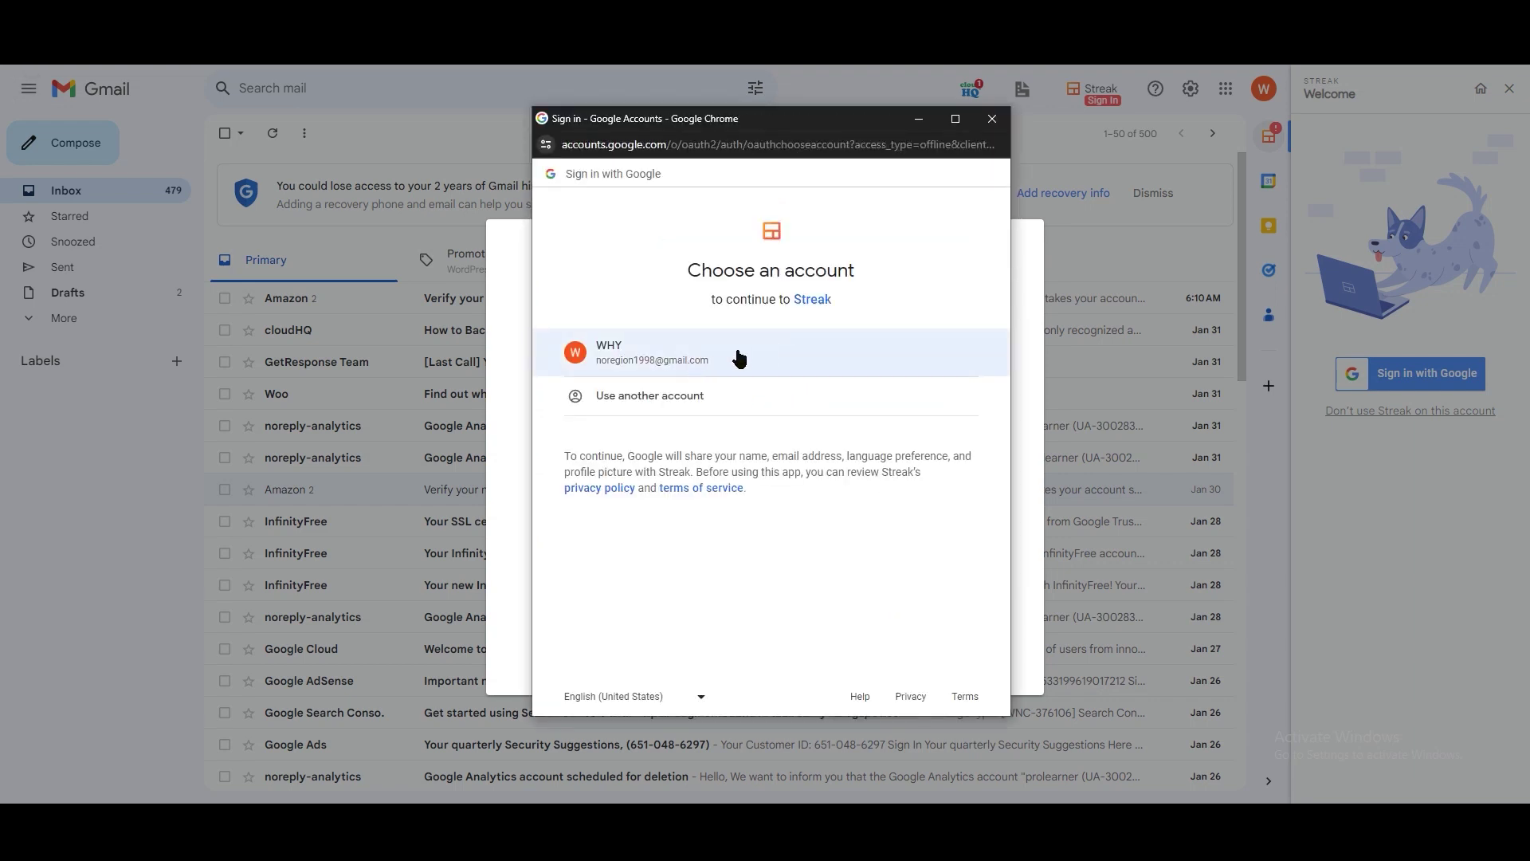
{"action": "left_click", "coordinate": [739, 353]}
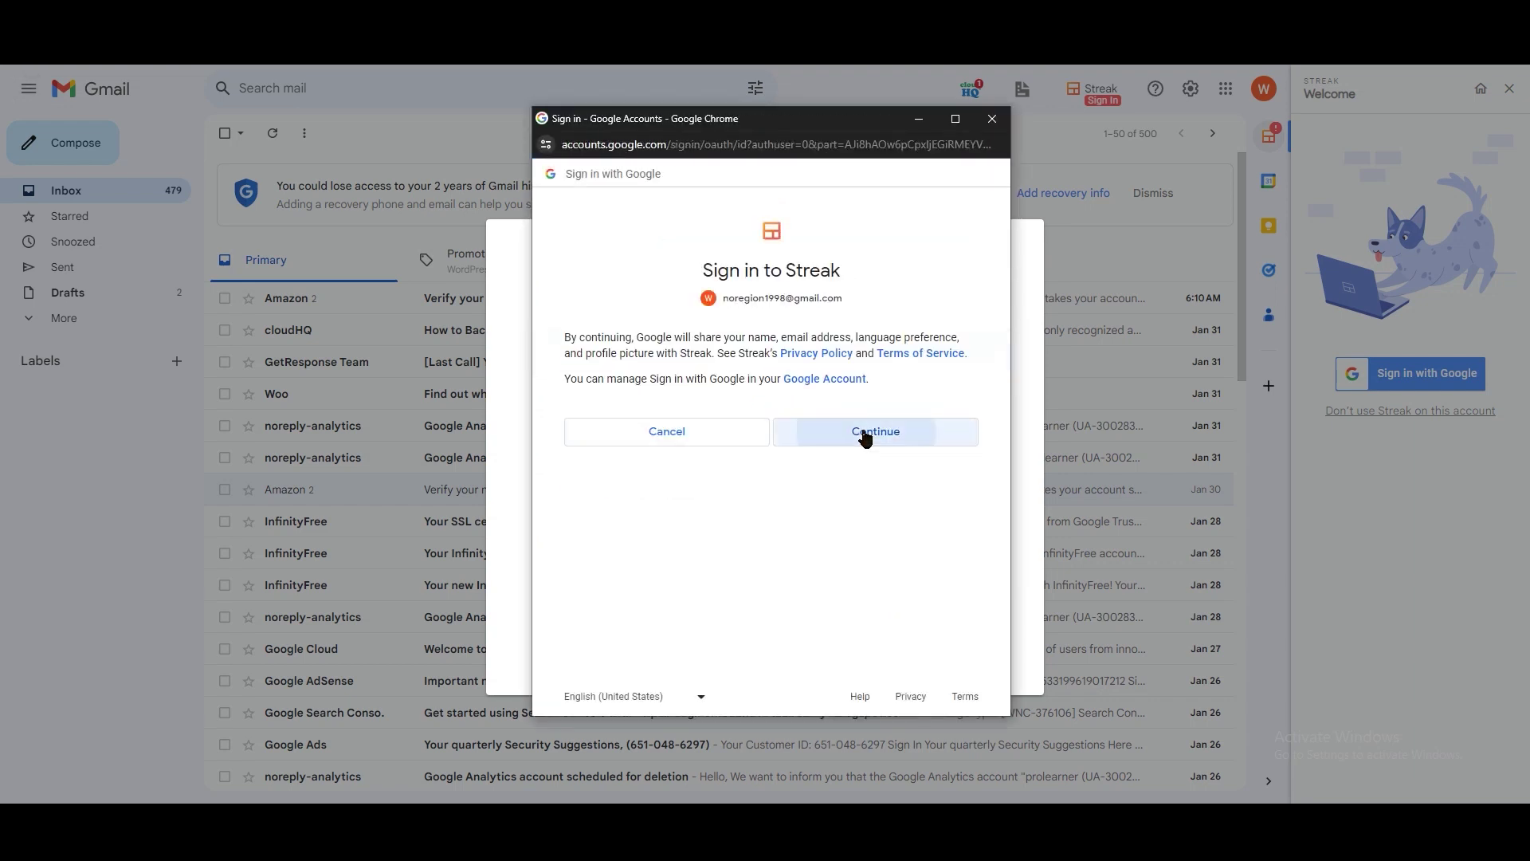
{"action": "left_click", "coordinate": [866, 437]}
{"action": "left_click", "coordinate": [837, 611]}
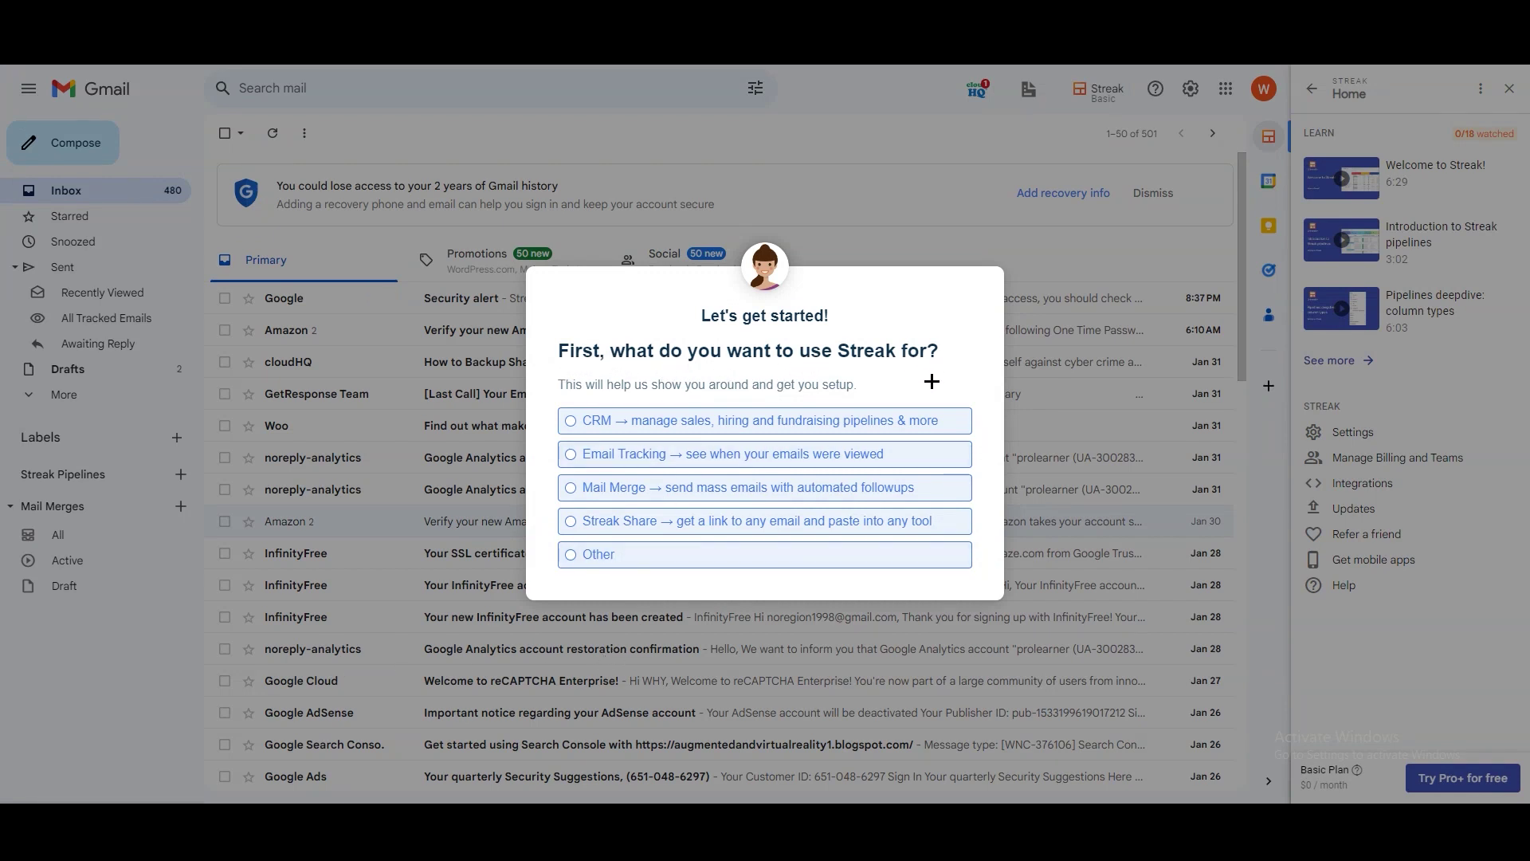
Step: Choose CRM as the purpose for Streak in the setup survey
{"action": "left_click", "coordinate": [572, 421]}
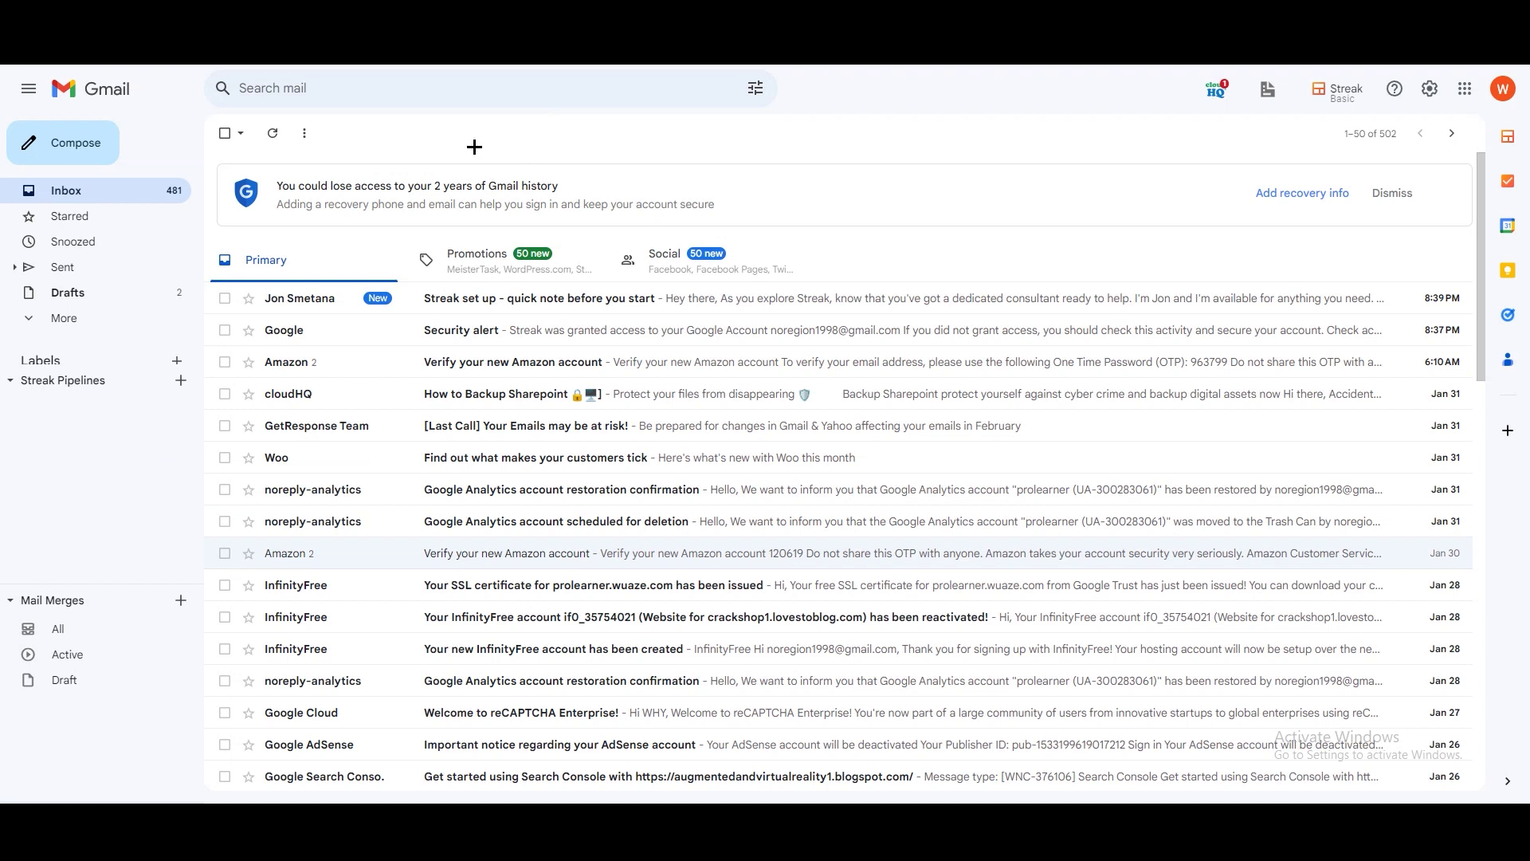
Step: Start a new pipeline and preview the Business Dev, Hiring, Custom, then Sales templates
{"action": "left_click", "coordinate": [180, 383]}
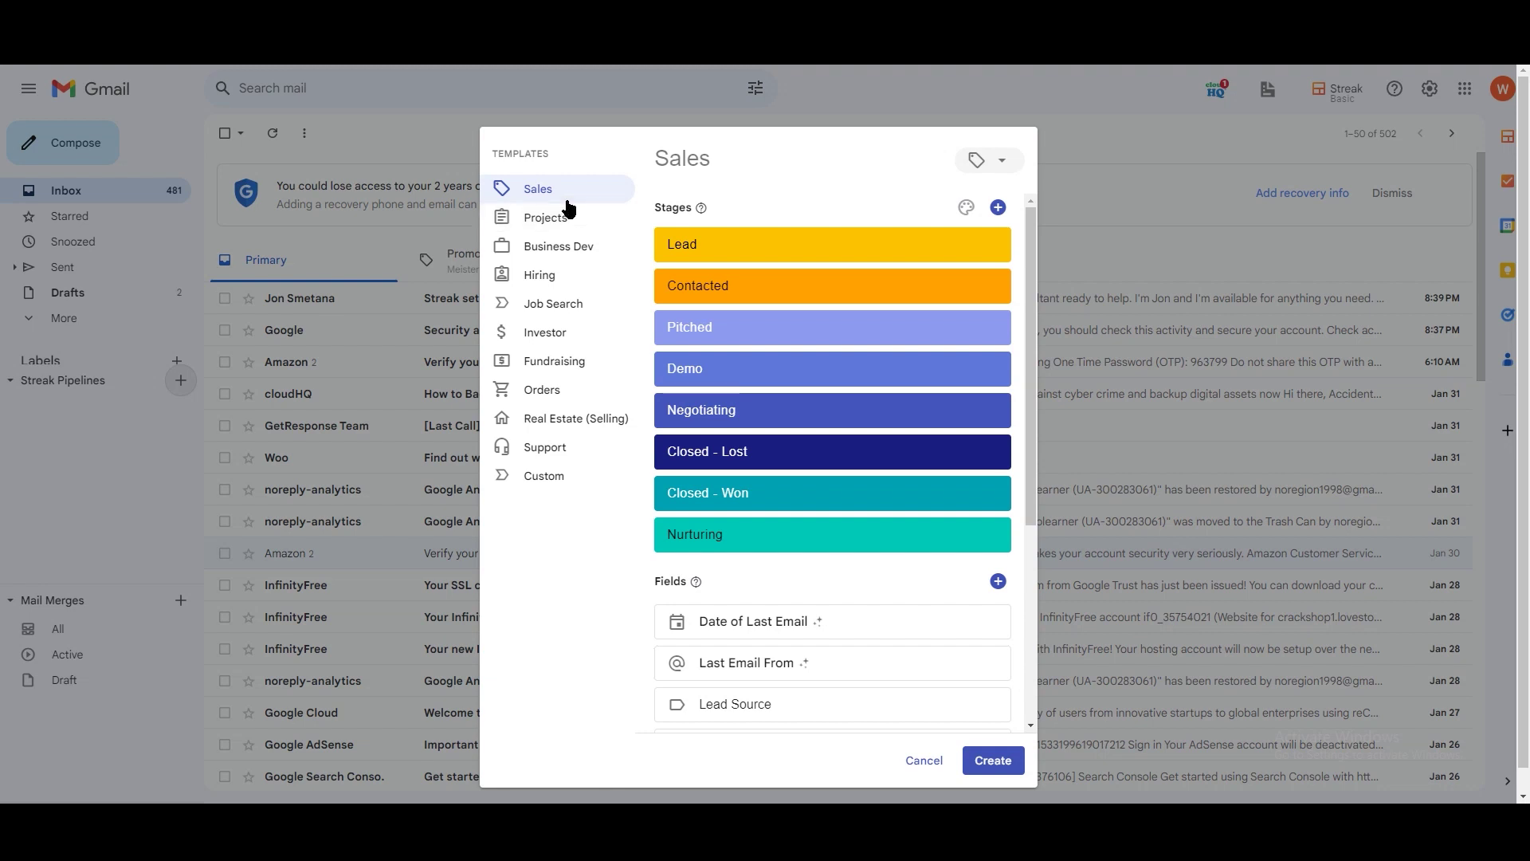
{"action": "left_click", "coordinate": [569, 244]}
{"action": "left_click", "coordinate": [579, 276]}
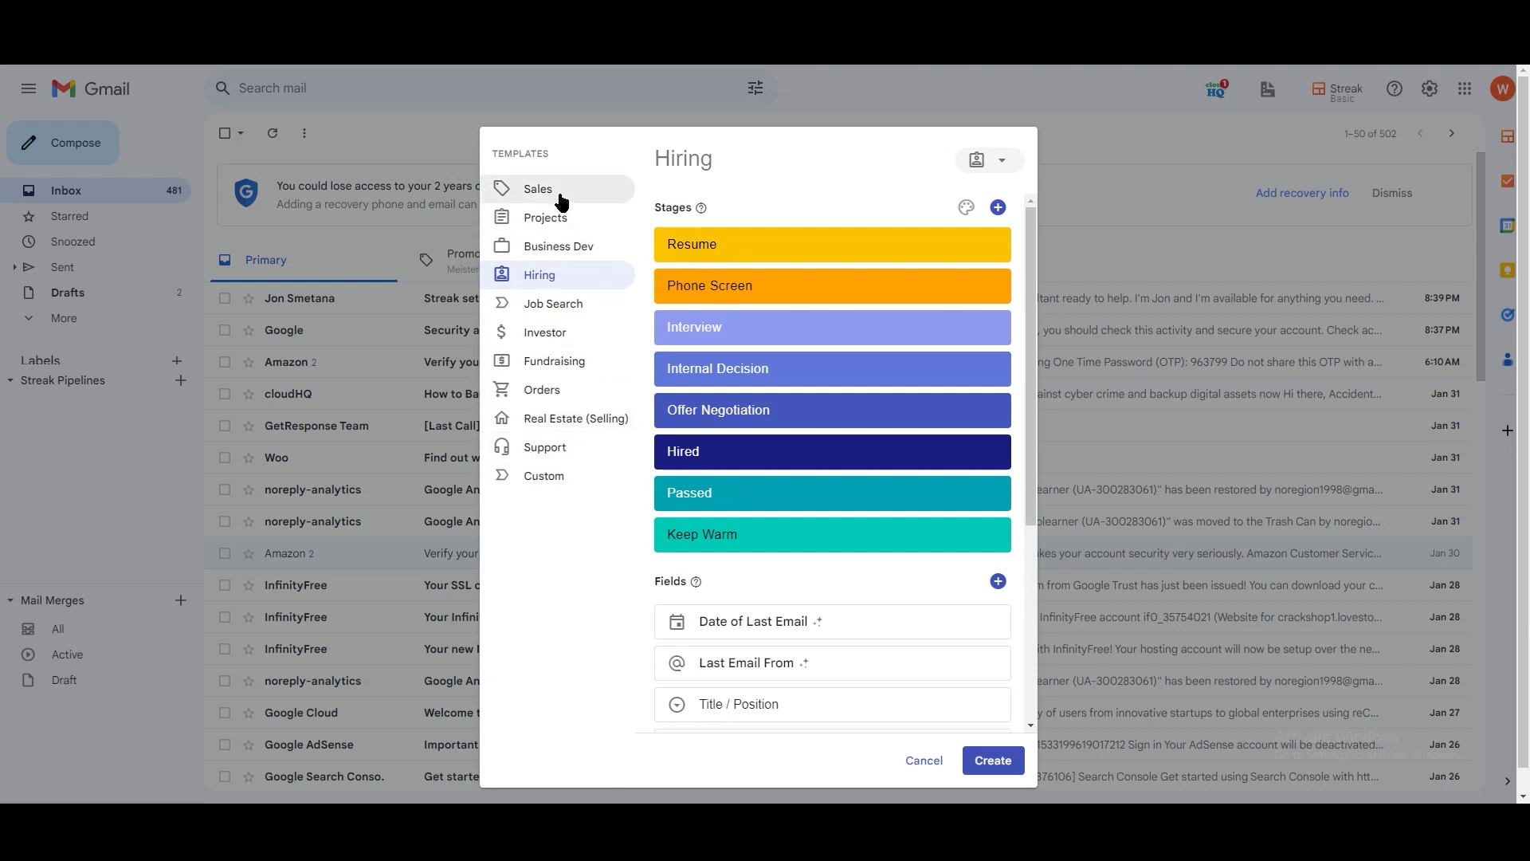
{"action": "left_click", "coordinate": [556, 479]}
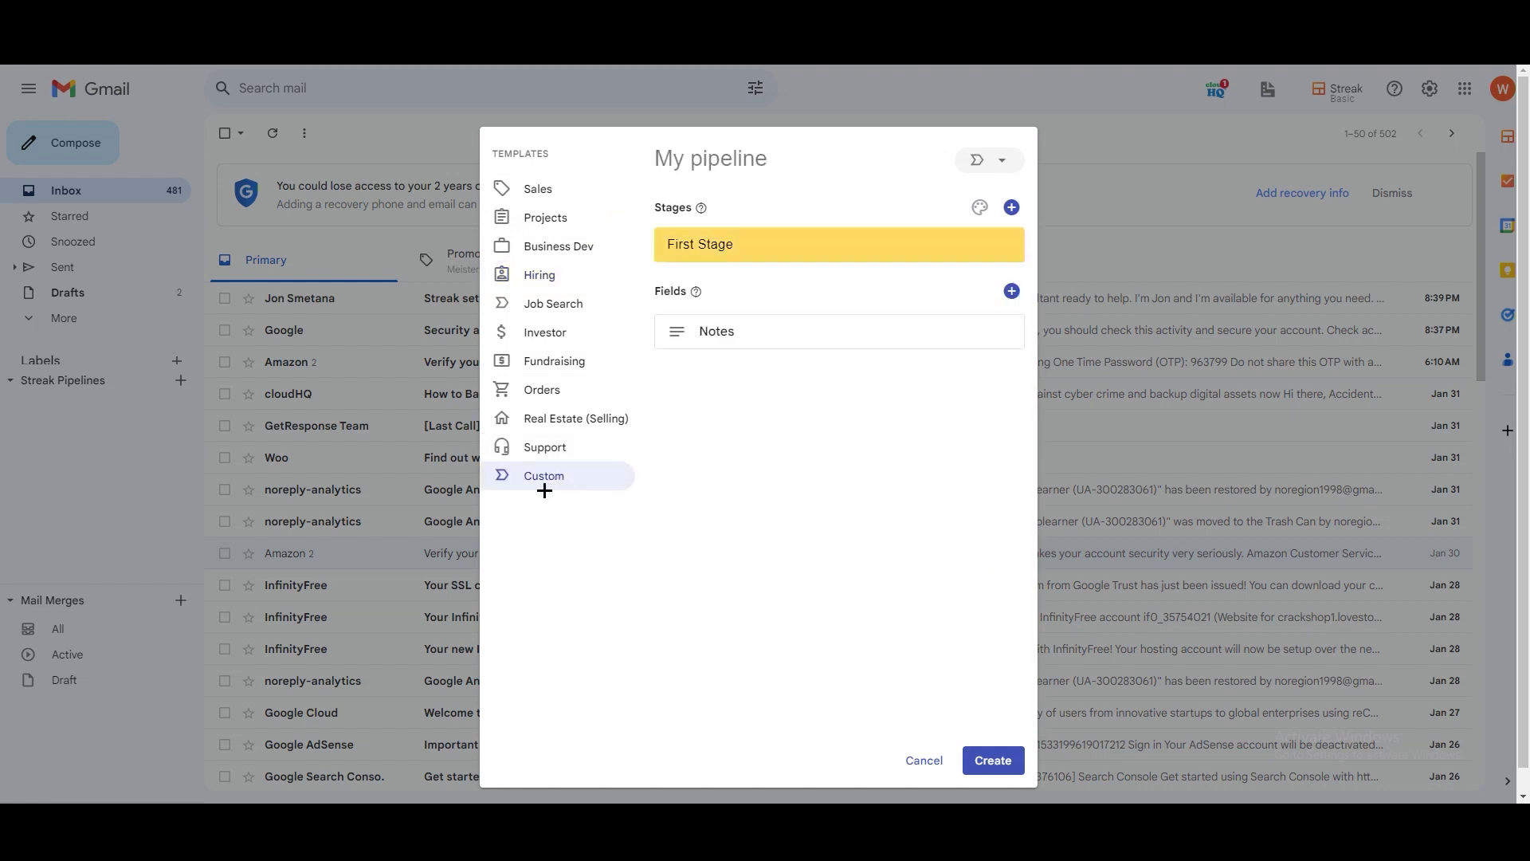
{"action": "left_click", "coordinate": [557, 196]}
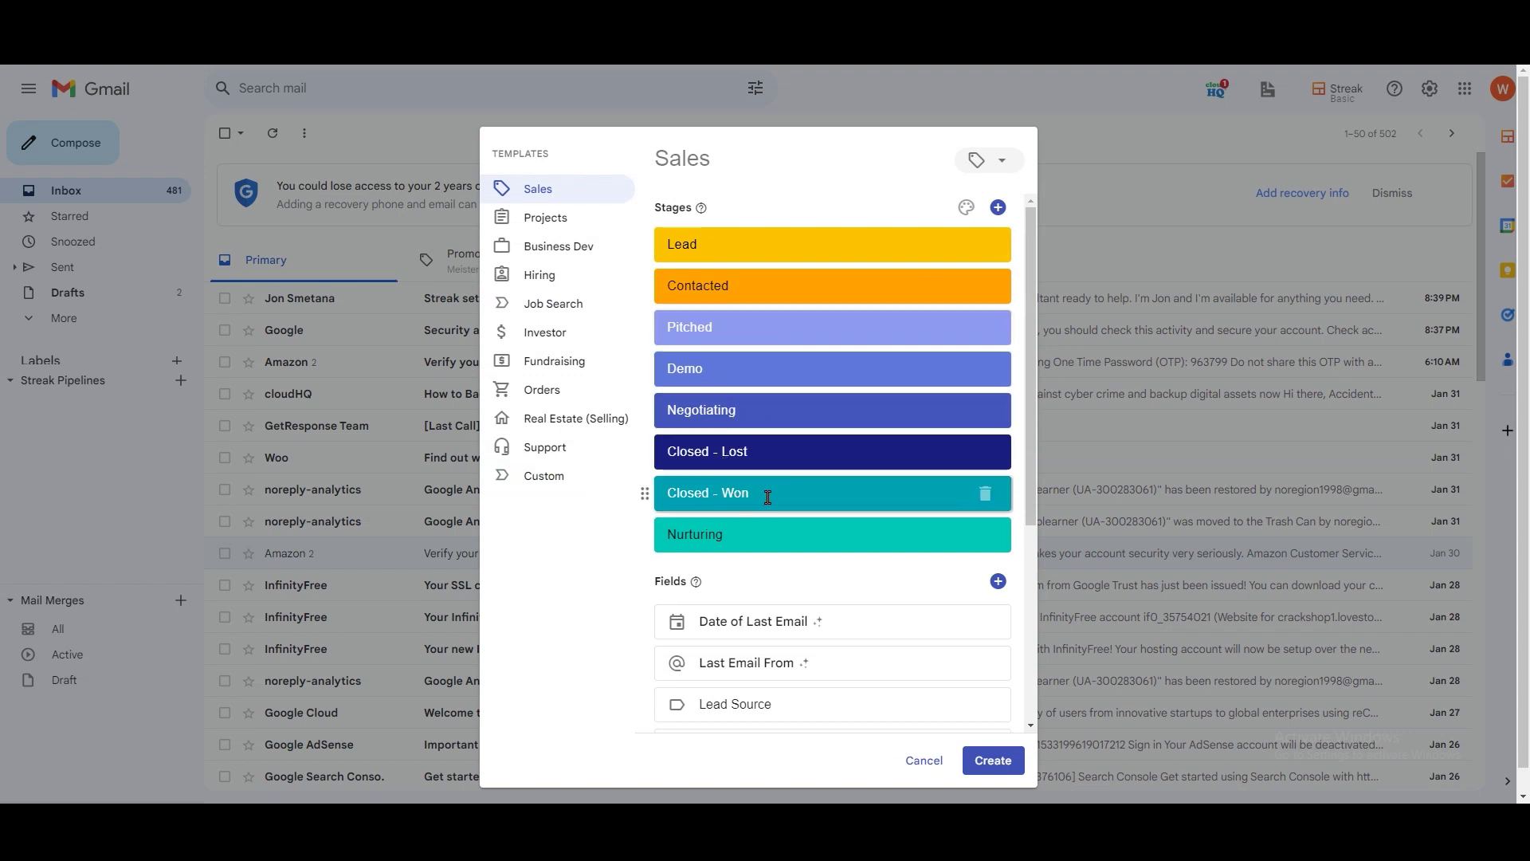
Step: Try editing the Sales template's Contacted stage name and its stage colour palette
{"action": "scroll", "coordinate": [761, 428], "scroll_direction": "down", "scroll_amount": 1}
{"action": "scroll", "coordinate": [1030, 443], "scroll_direction": "down", "scroll_amount": 2}
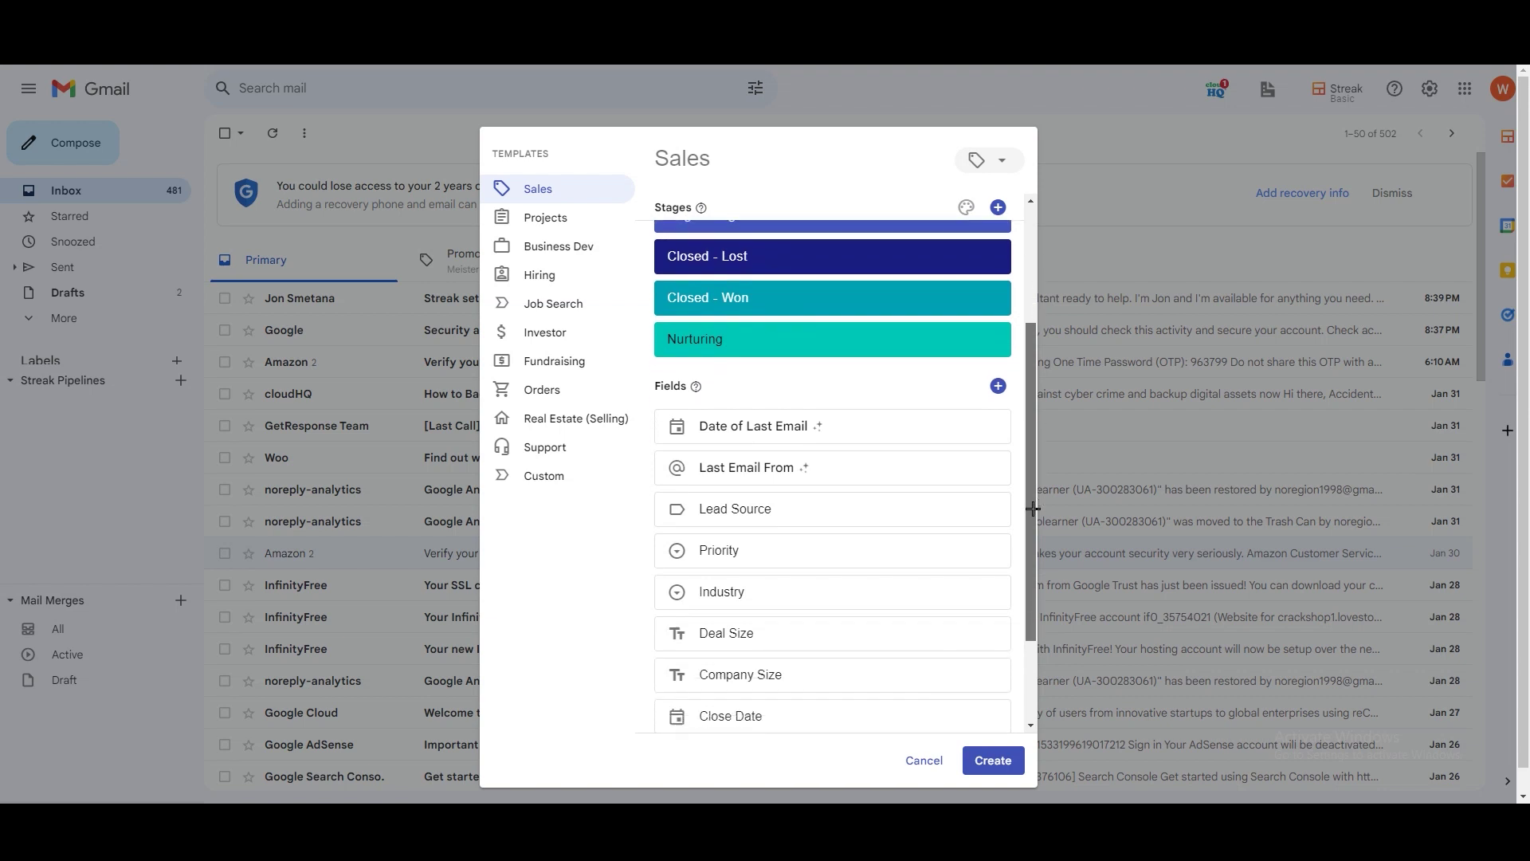
{"action": "scroll", "coordinate": [1033, 508], "scroll_direction": "down", "scroll_amount": 1}
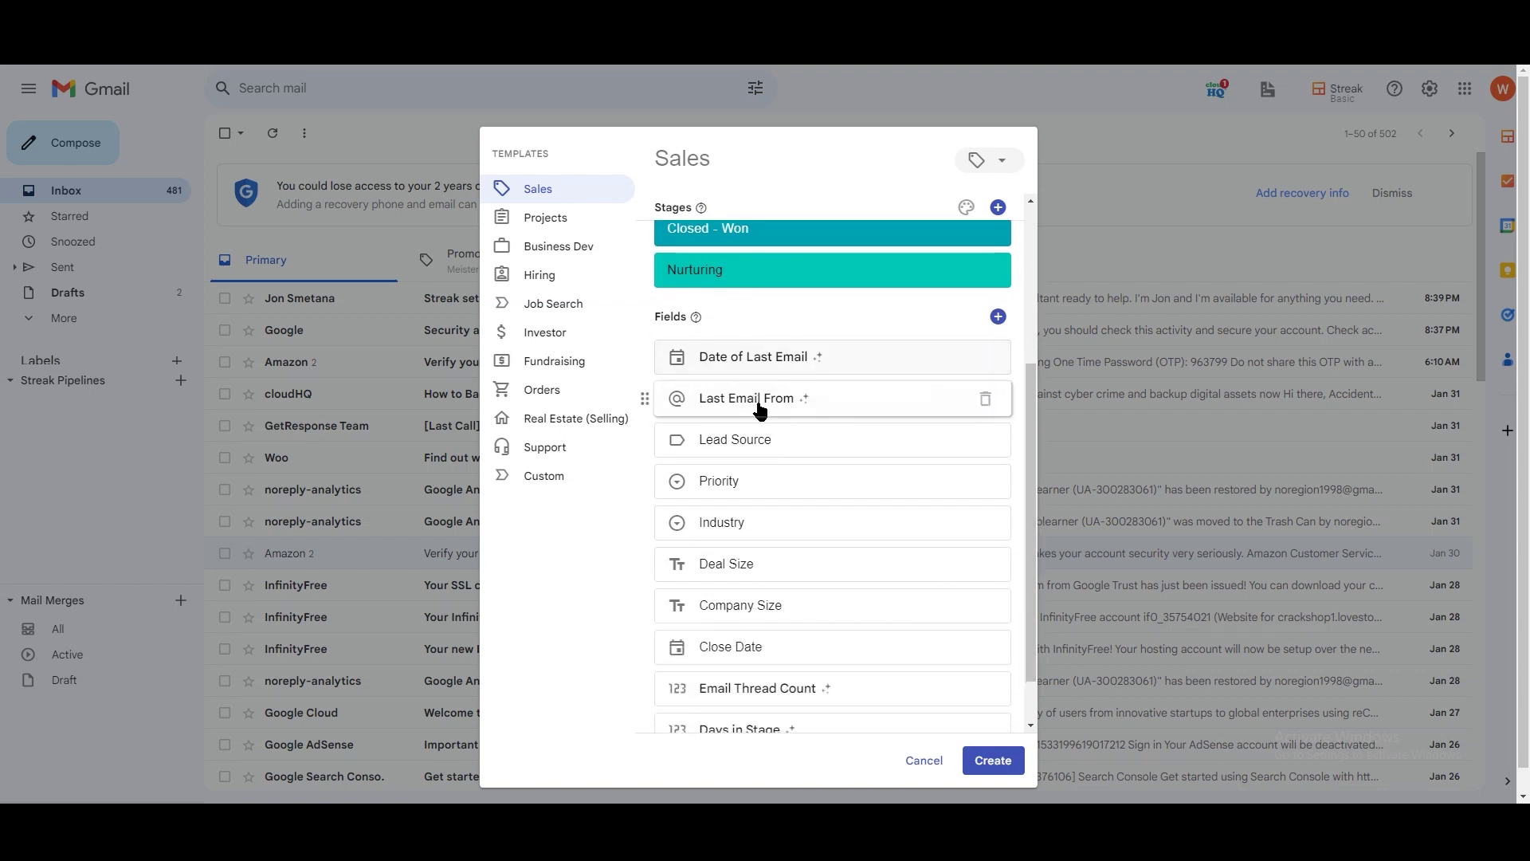
{"action": "scroll", "coordinate": [761, 470], "scroll_direction": "down", "scroll_amount": 1}
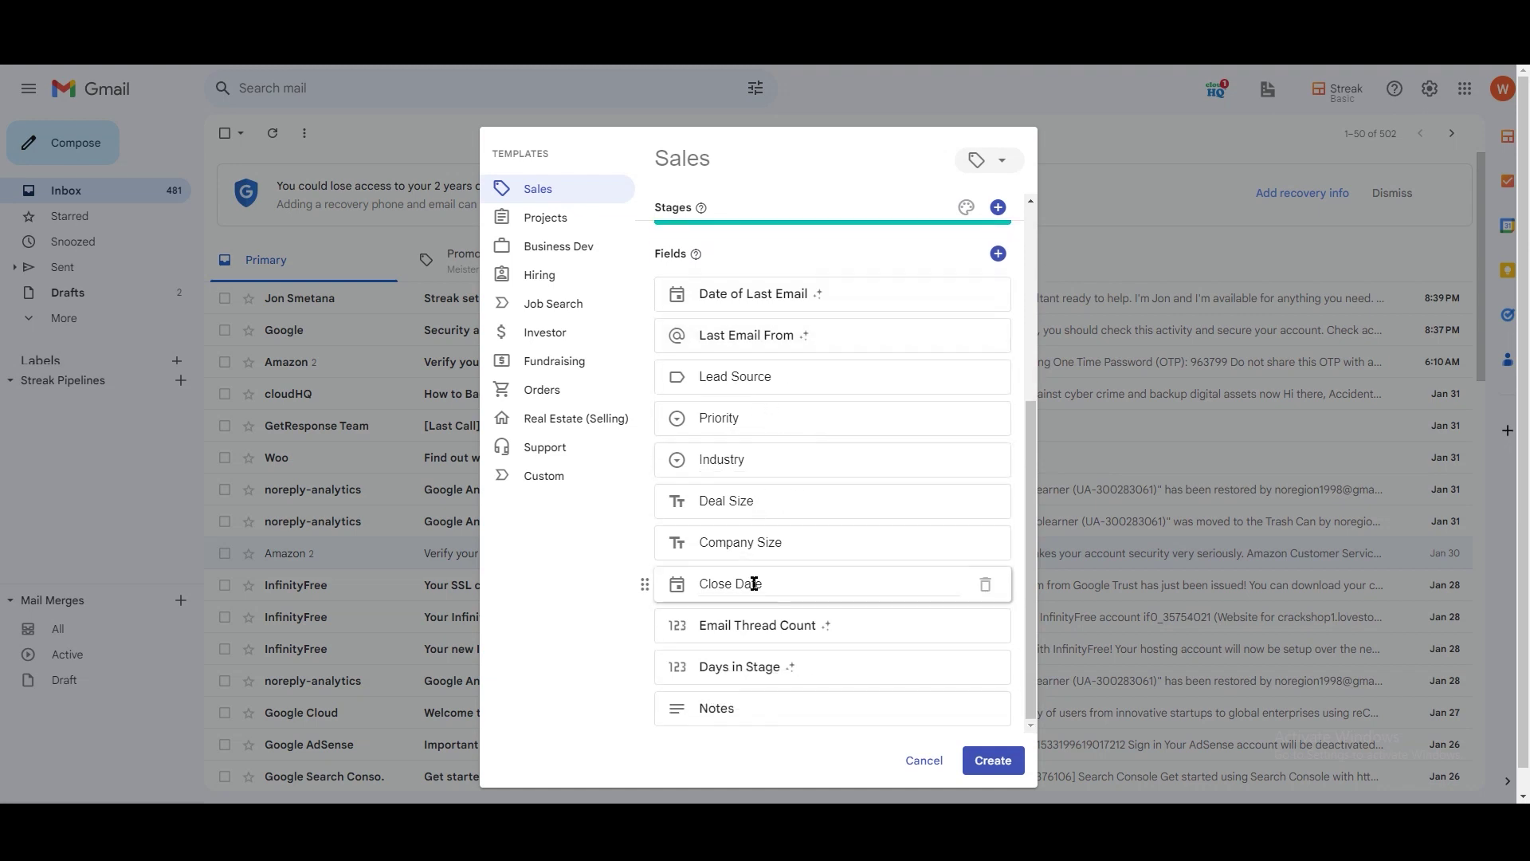
{"action": "scroll", "coordinate": [878, 592], "scroll_direction": "up", "scroll_amount": 5}
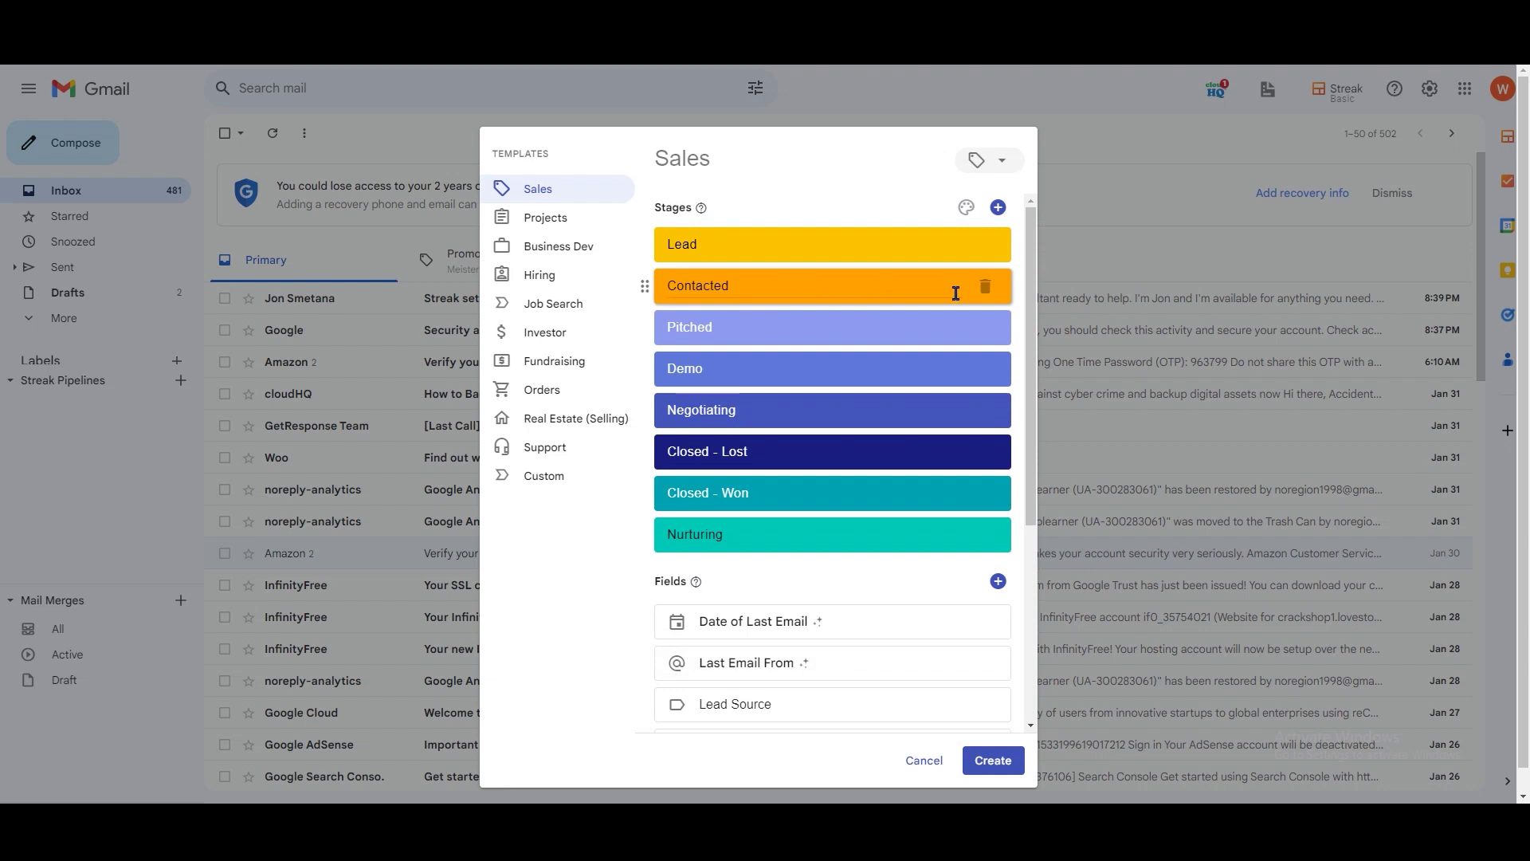
{"action": "double_click", "coordinate": [706, 289]}
{"action": "left_click", "coordinate": [775, 287]}
{"action": "left_click_drag", "start_coordinate": [775, 287], "coordinate": [680, 301]}
{"action": "left_click", "coordinate": [732, 289]}
{"action": "left_click", "coordinate": [966, 208]}
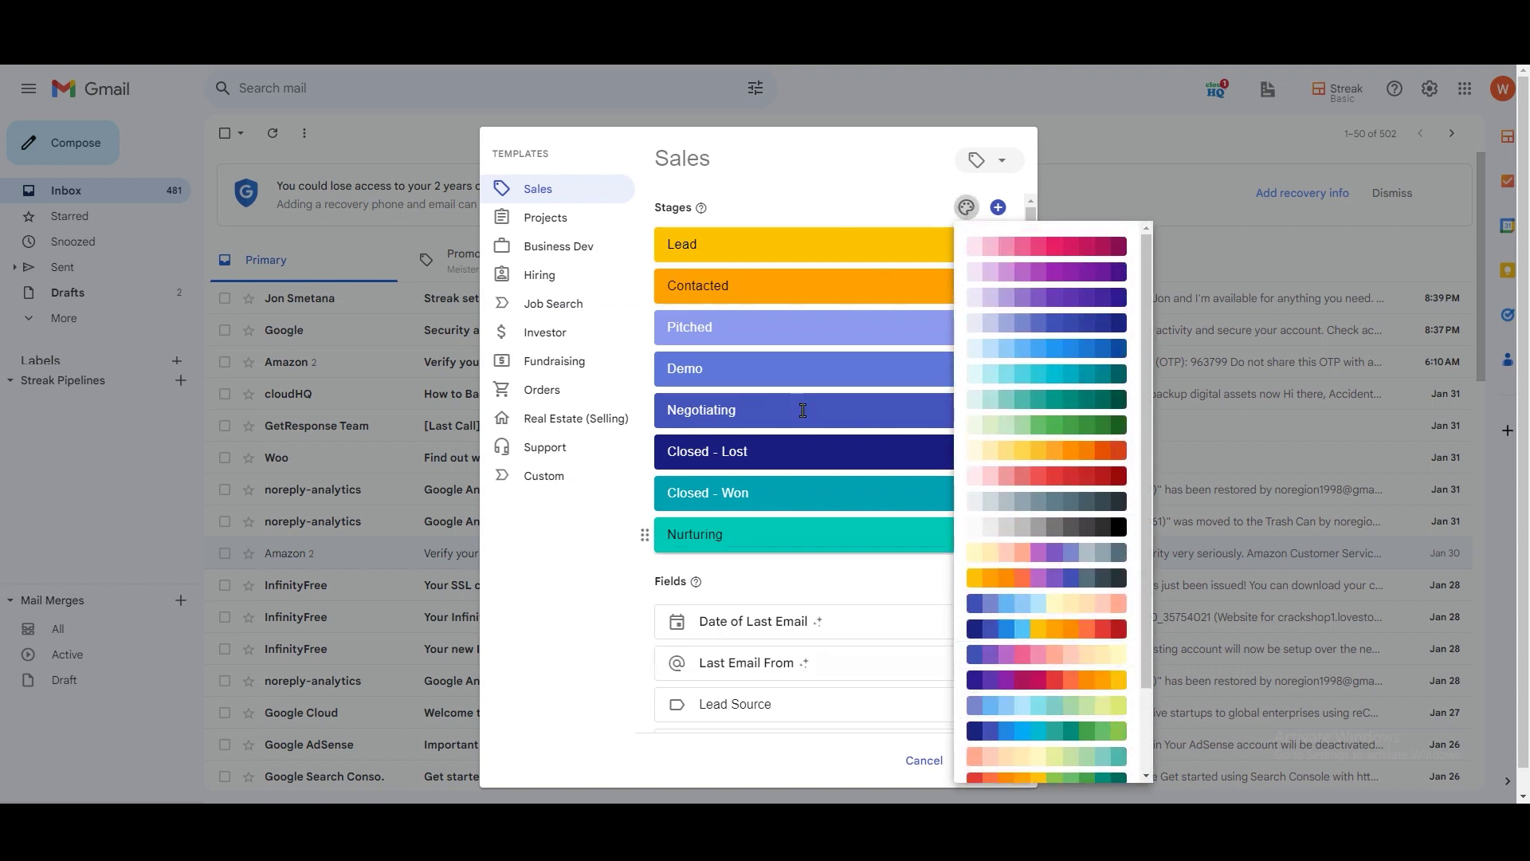
{"action": "left_click", "coordinate": [968, 217]}
Step: Add New Stage 1 to the Sales template and drag it among the stages
{"action": "left_click", "coordinate": [997, 209]}
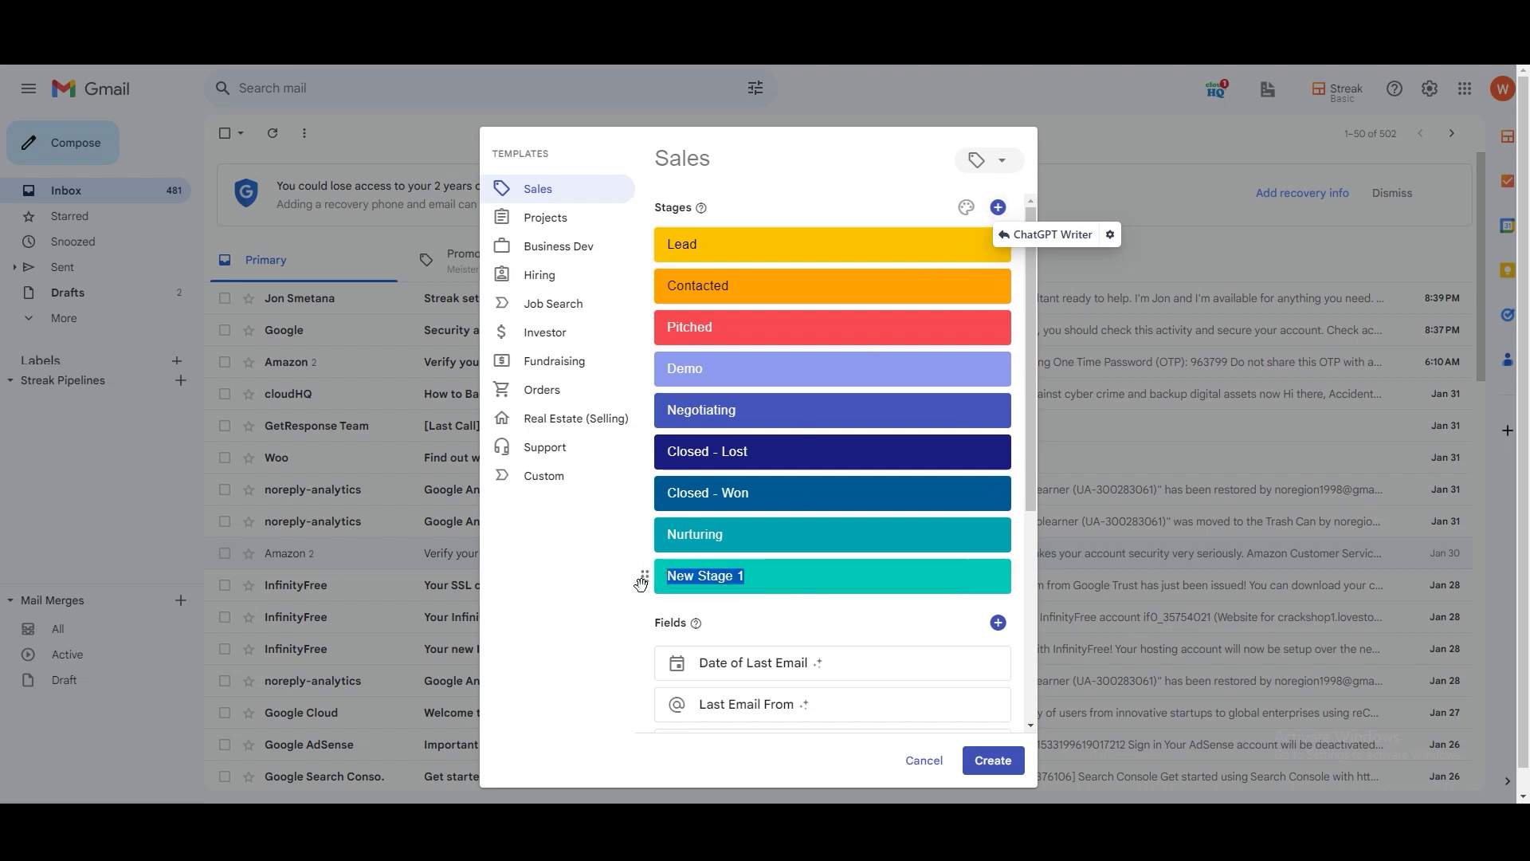
{"action": "left_click_drag", "start_coordinate": [623, 587], "coordinate": [672, 600]}
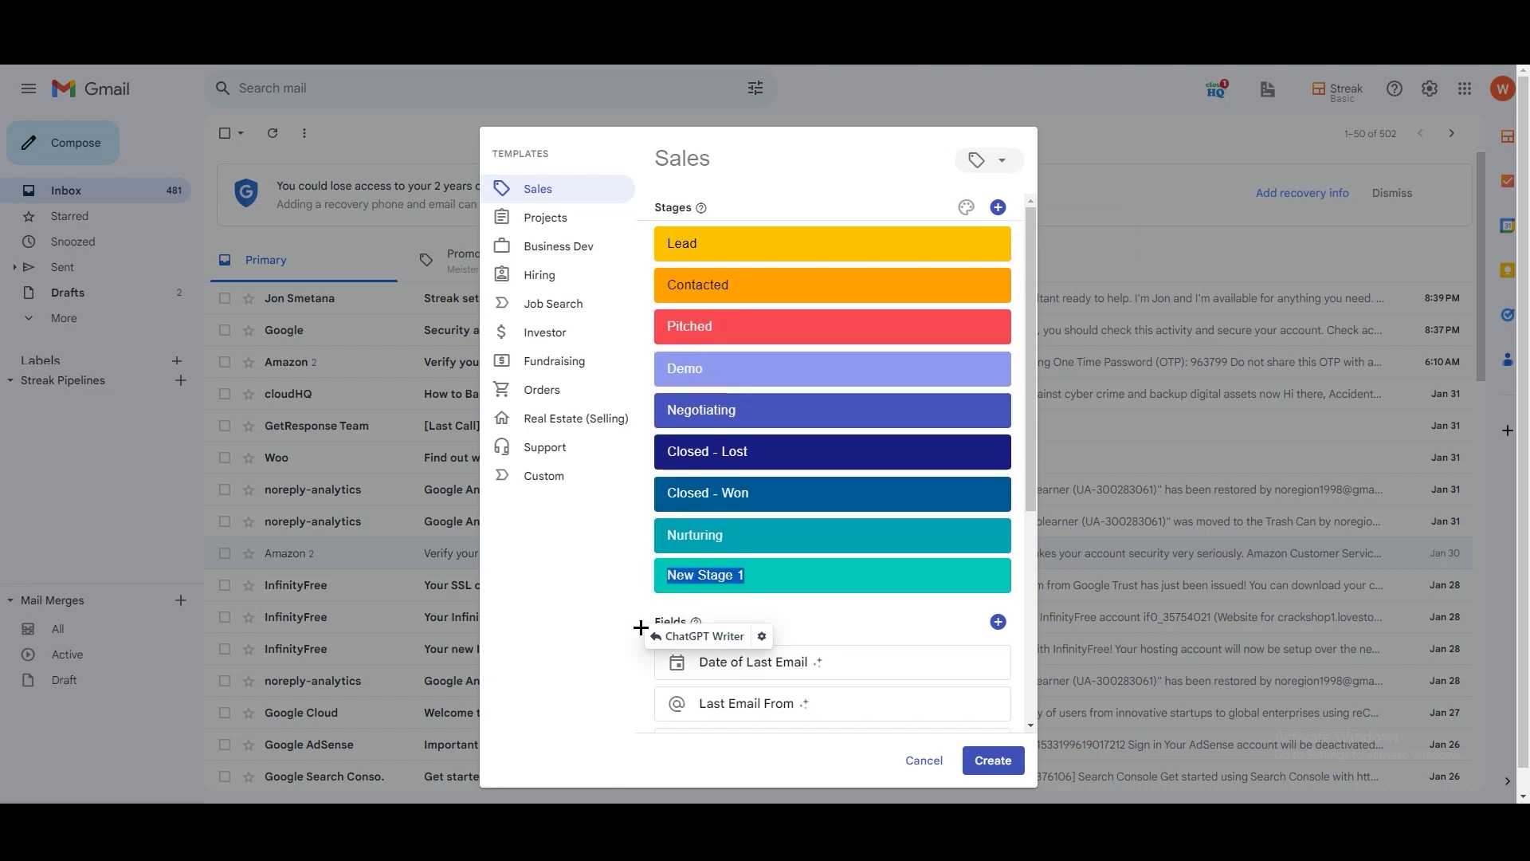
{"action": "scroll", "coordinate": [649, 624], "scroll_direction": "down", "scroll_amount": 3}
{"action": "left_click_drag", "start_coordinate": [645, 466], "coordinate": [646, 420]}
{"action": "left_click_drag", "start_coordinate": [640, 488], "coordinate": [990, 447]}
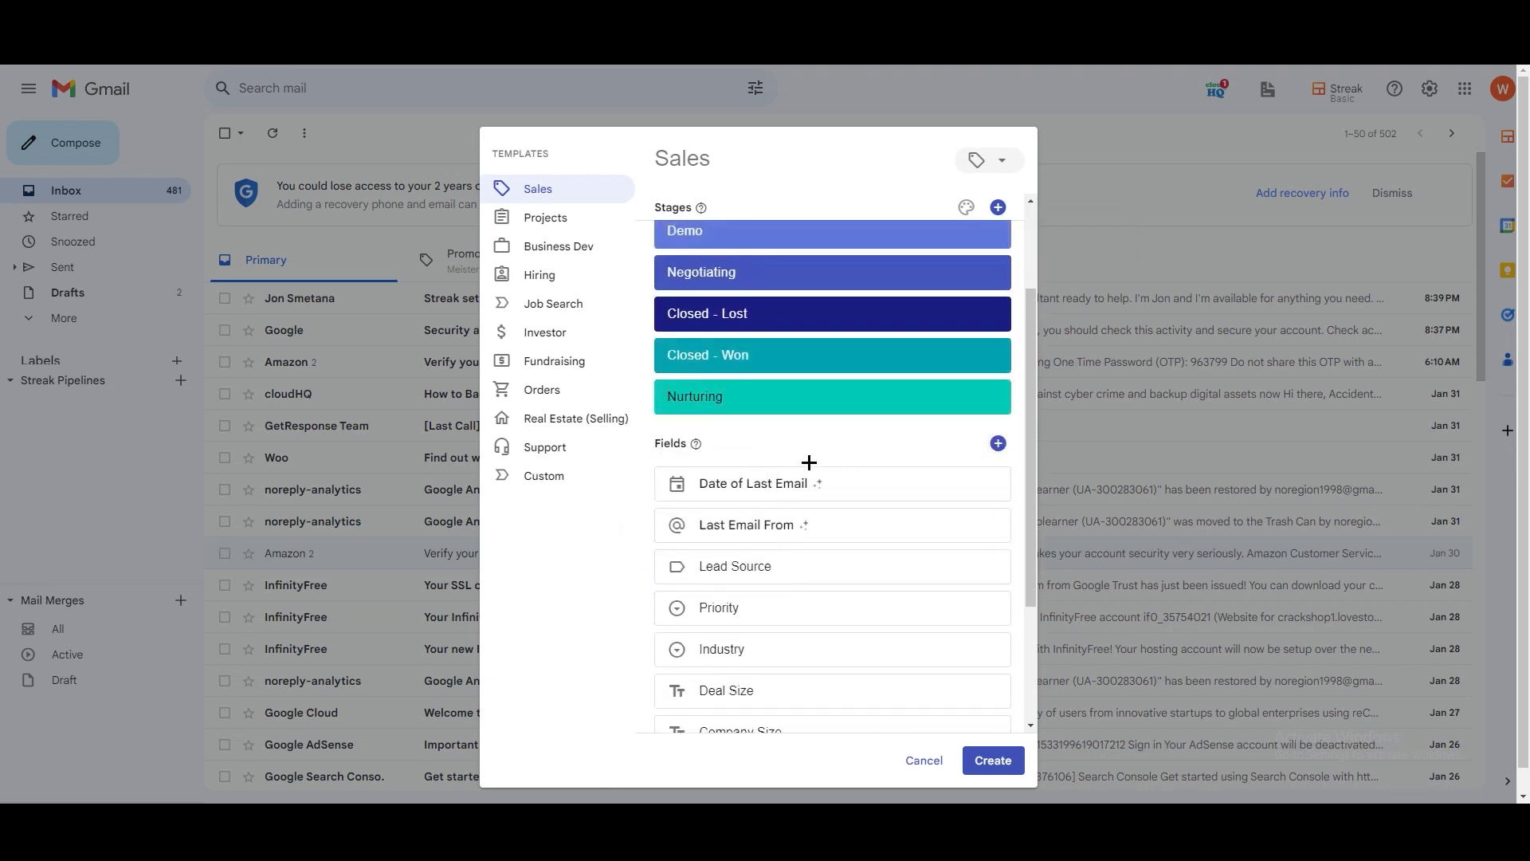
{"action": "scroll", "coordinate": [789, 499], "scroll_direction": "up", "scroll_amount": 4}
Step: Preview the Projects, Business Dev, Hiring, Job Search, Investor, Fundraising, Orders and Support templates
{"action": "left_click", "coordinate": [546, 223]}
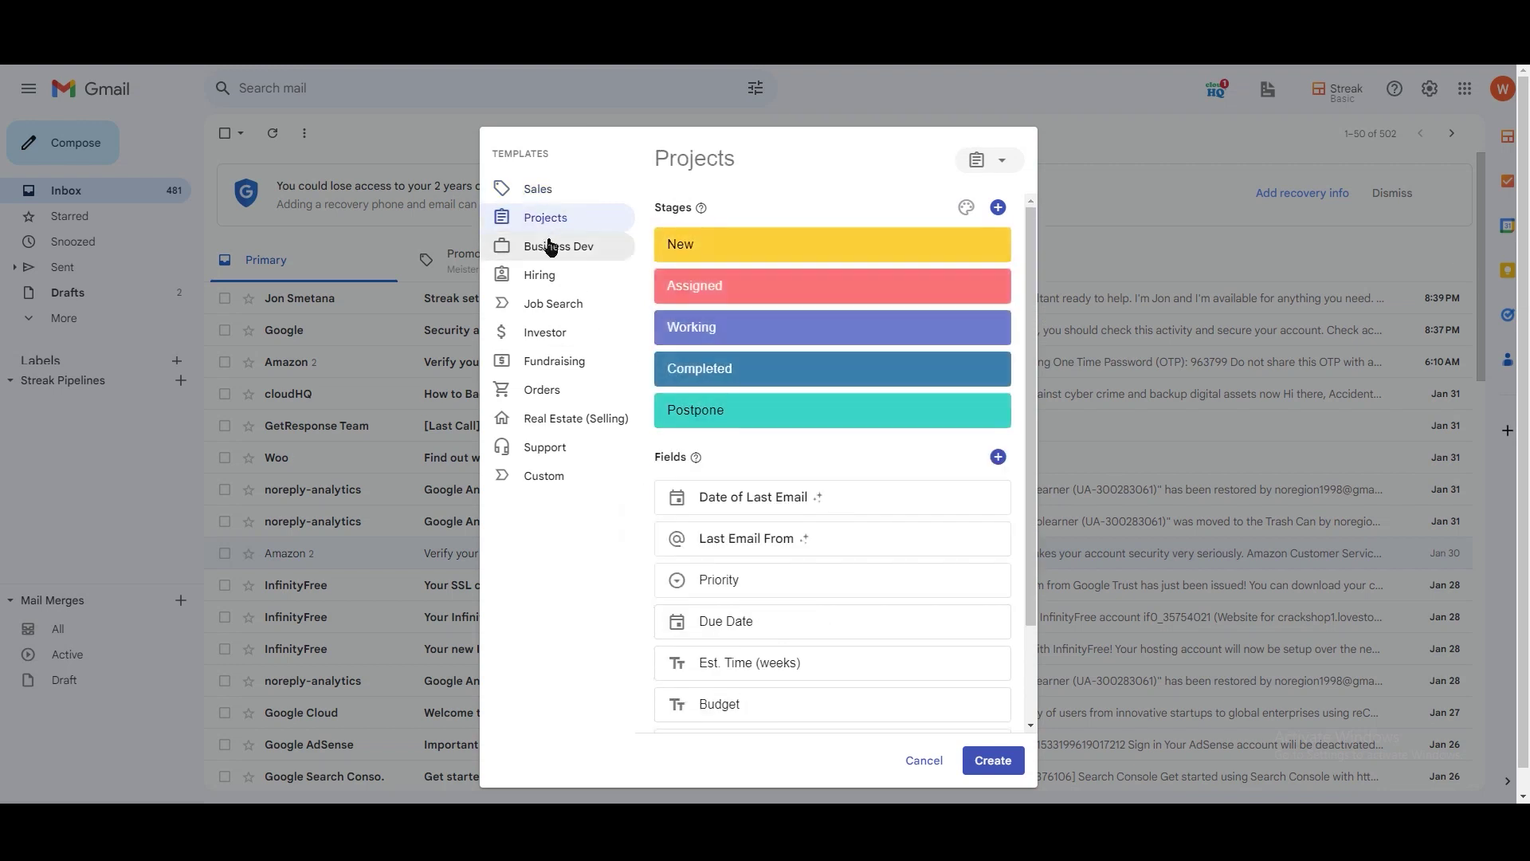
{"action": "left_click", "coordinate": [536, 214]}
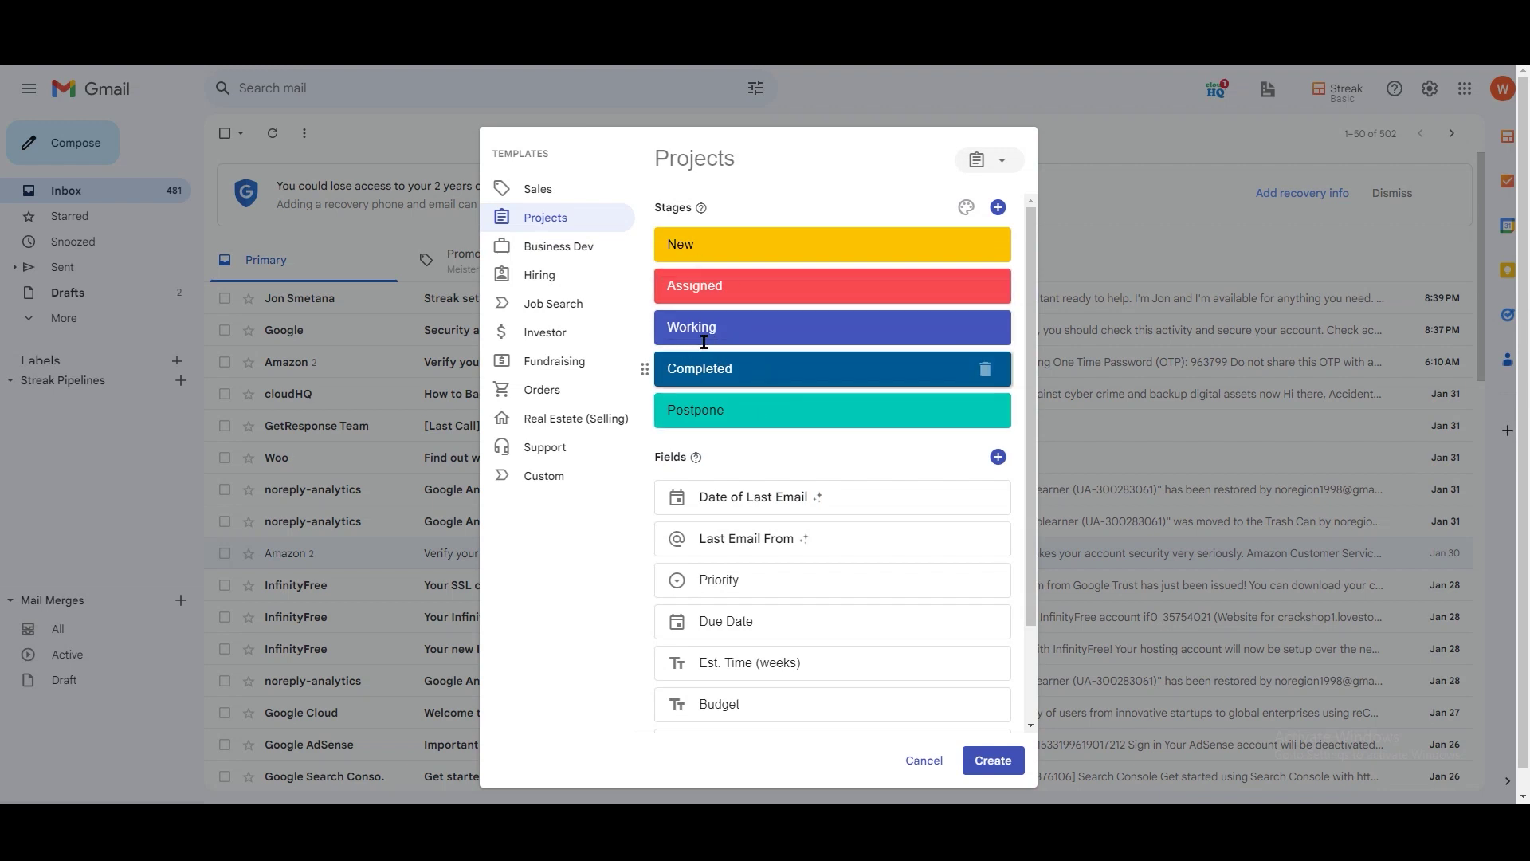
{"action": "left_click", "coordinate": [578, 248]}
{"action": "left_click", "coordinate": [574, 278]}
{"action": "left_click", "coordinate": [567, 306]}
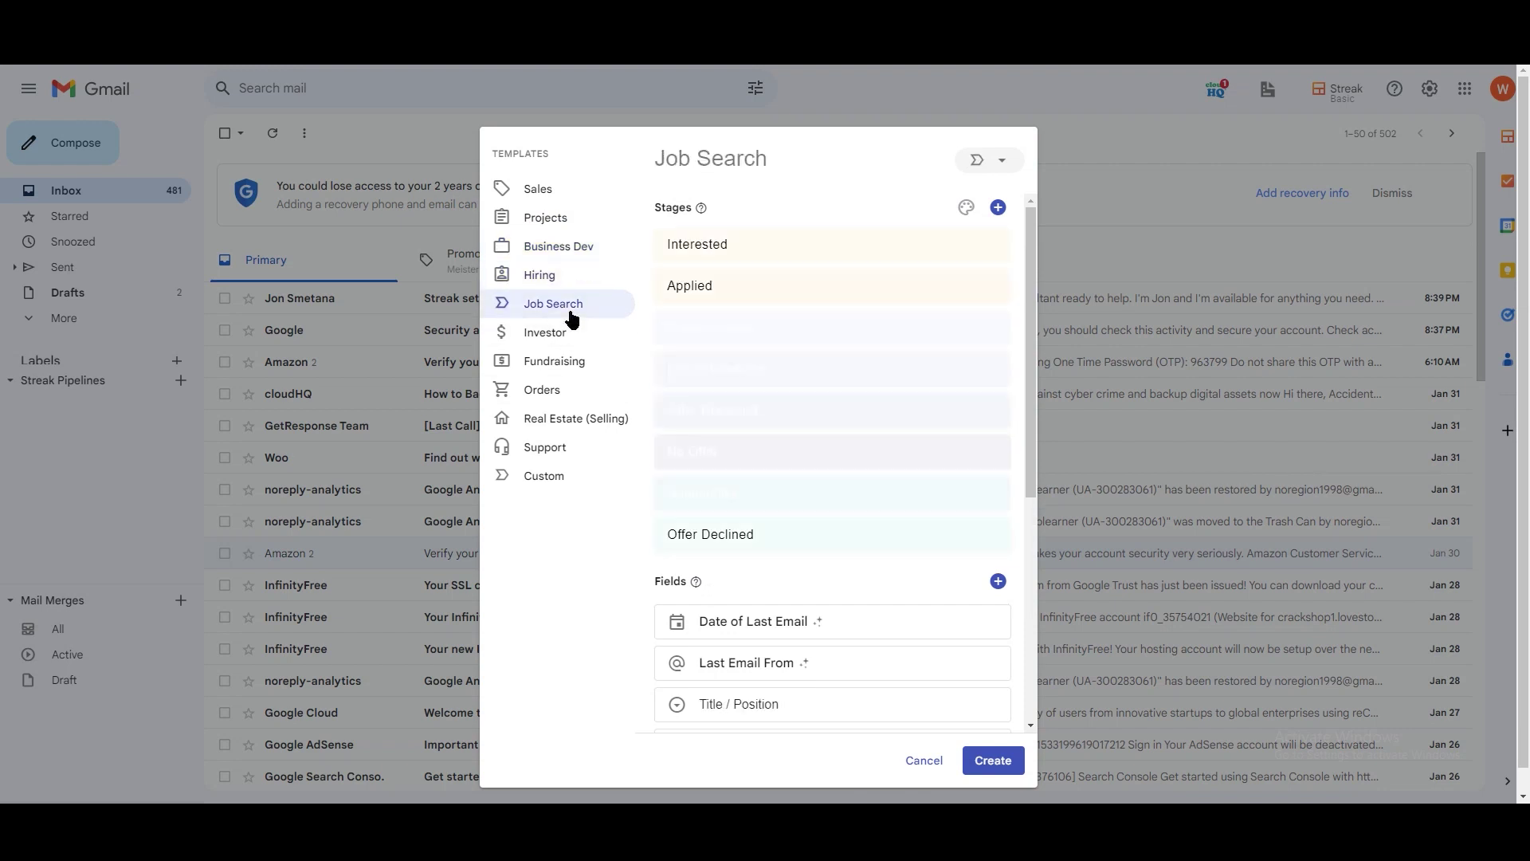
{"action": "left_click", "coordinate": [570, 333]}
{"action": "left_click", "coordinate": [579, 365]}
{"action": "left_click", "coordinate": [575, 390]}
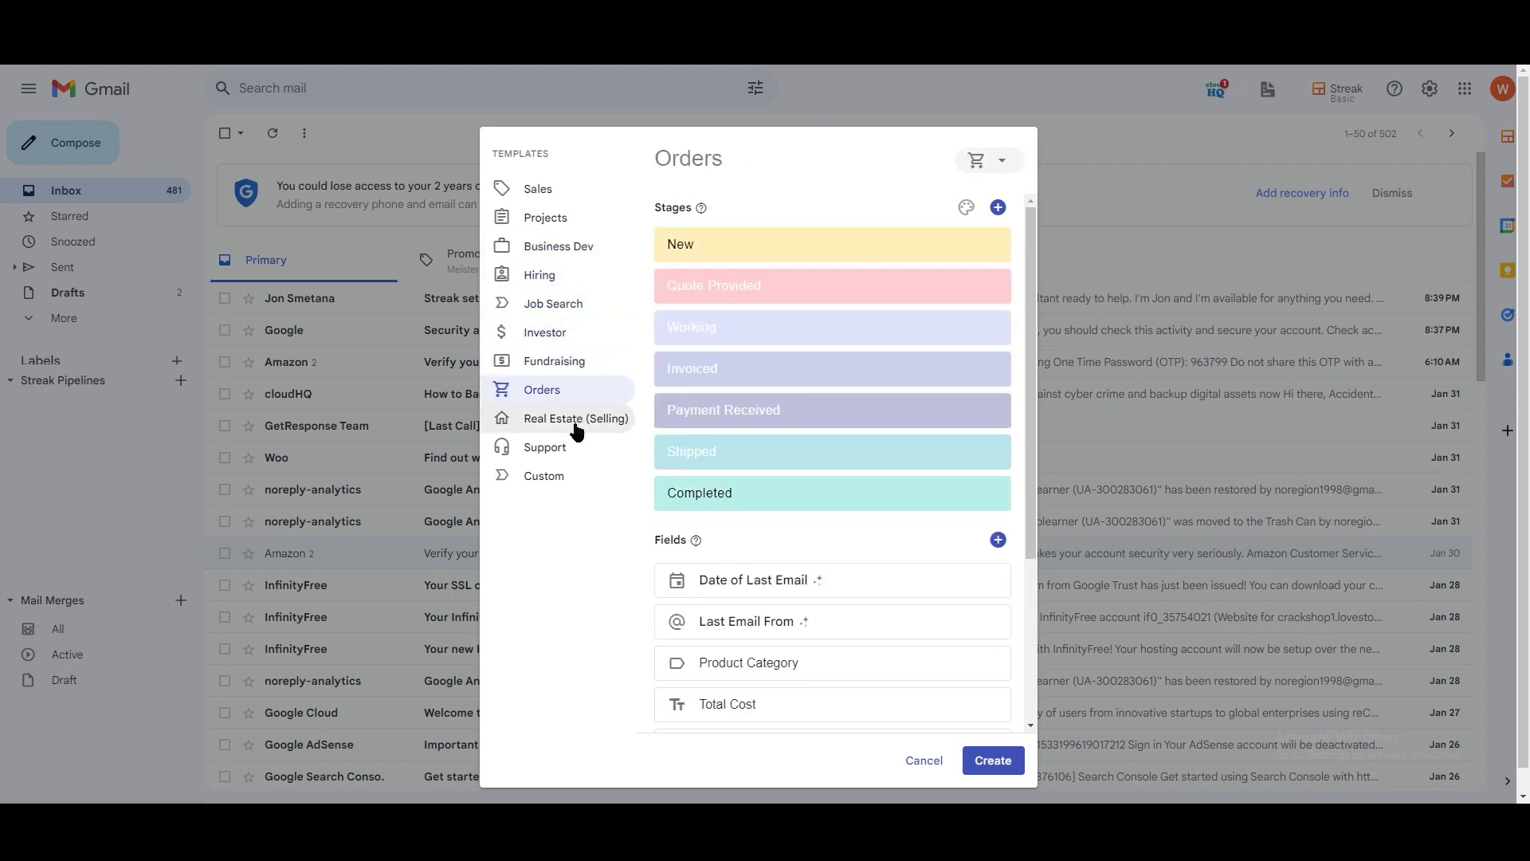
{"action": "left_click", "coordinate": [572, 447]}
Step: Browse the Basic and Magic field types for the Support template, then close the list
{"action": "scroll", "coordinate": [752, 537], "scroll_direction": "down", "scroll_amount": 3}
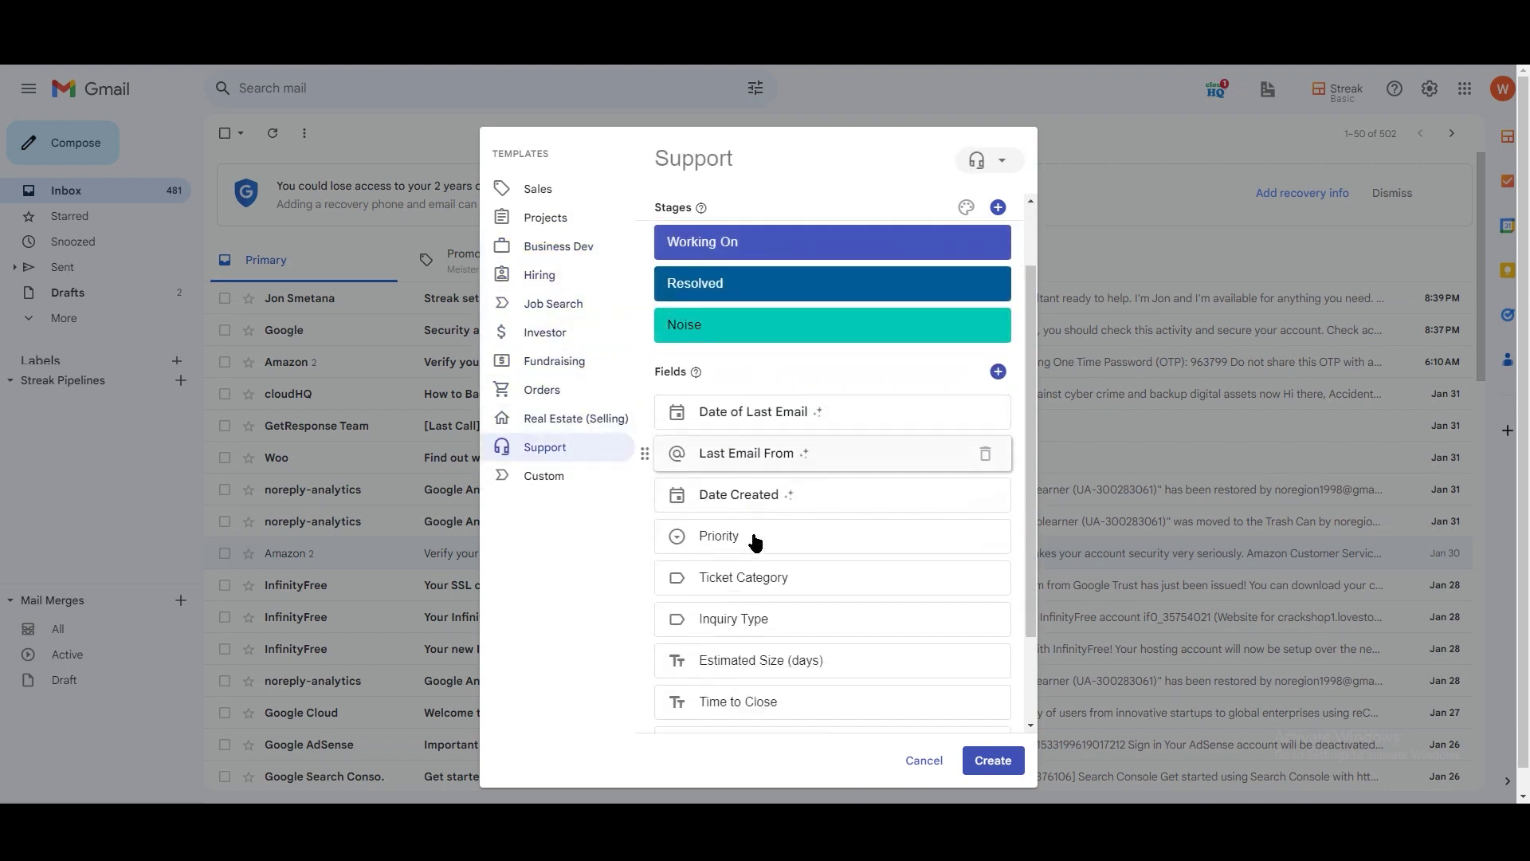
{"action": "scroll", "coordinate": [792, 562], "scroll_direction": "up", "scroll_amount": 3}
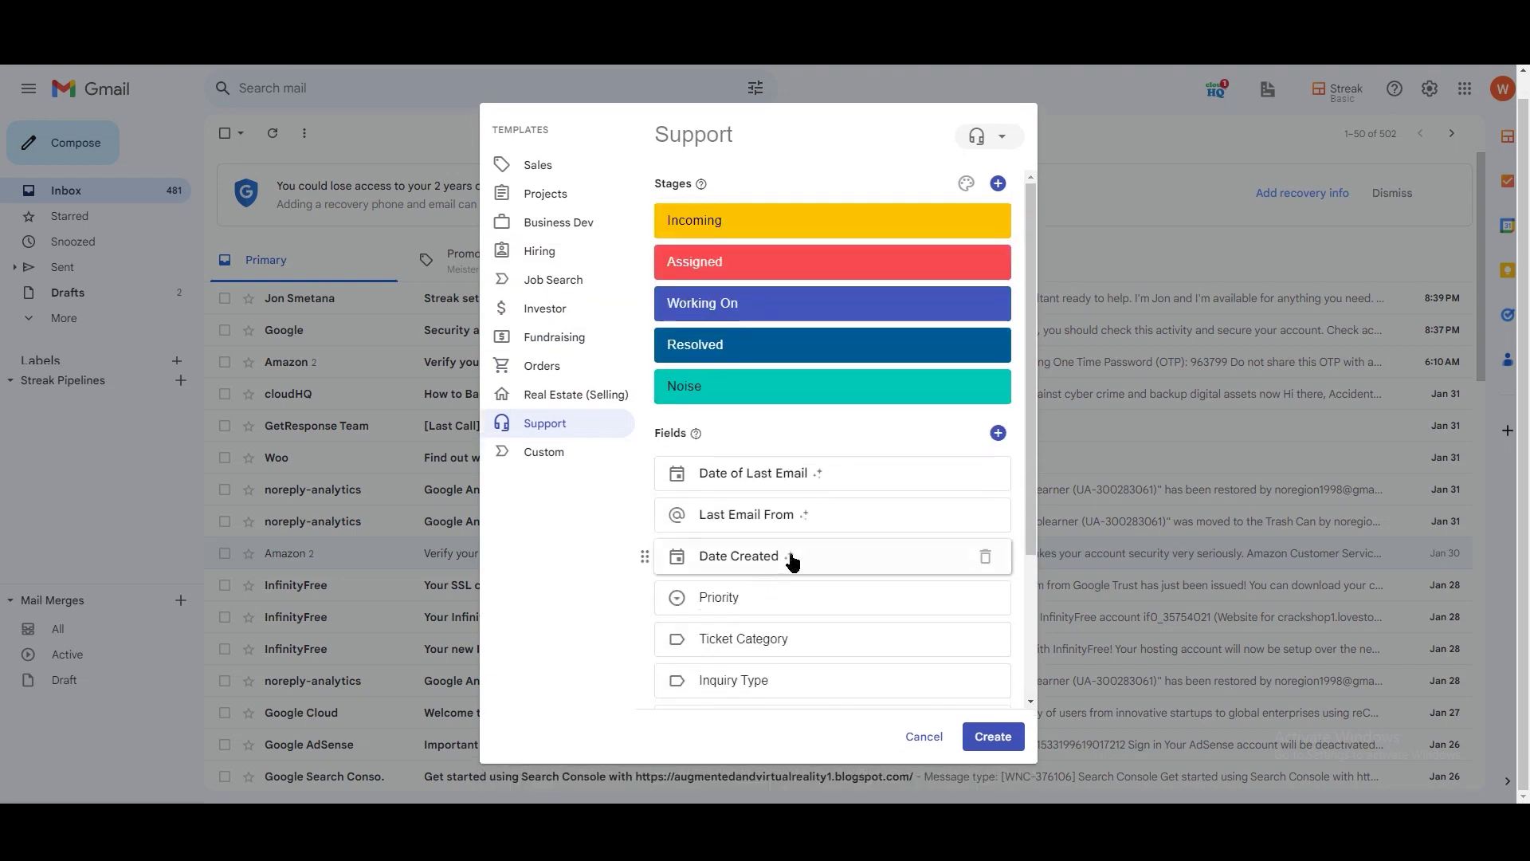
{"action": "left_click", "coordinate": [998, 434]}
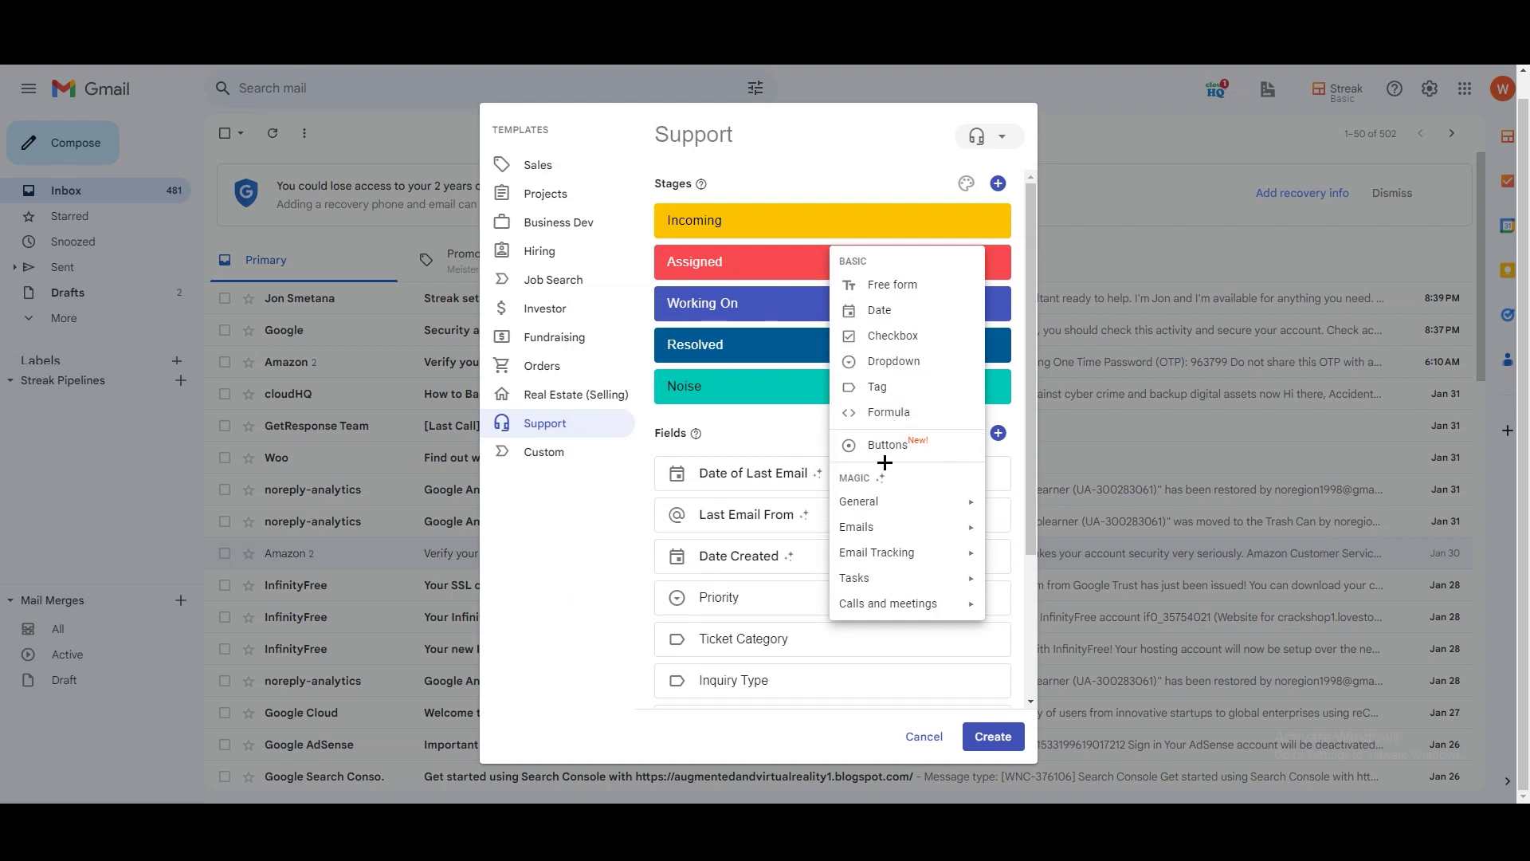
{"action": "mouse_move", "coordinate": [884, 500]}
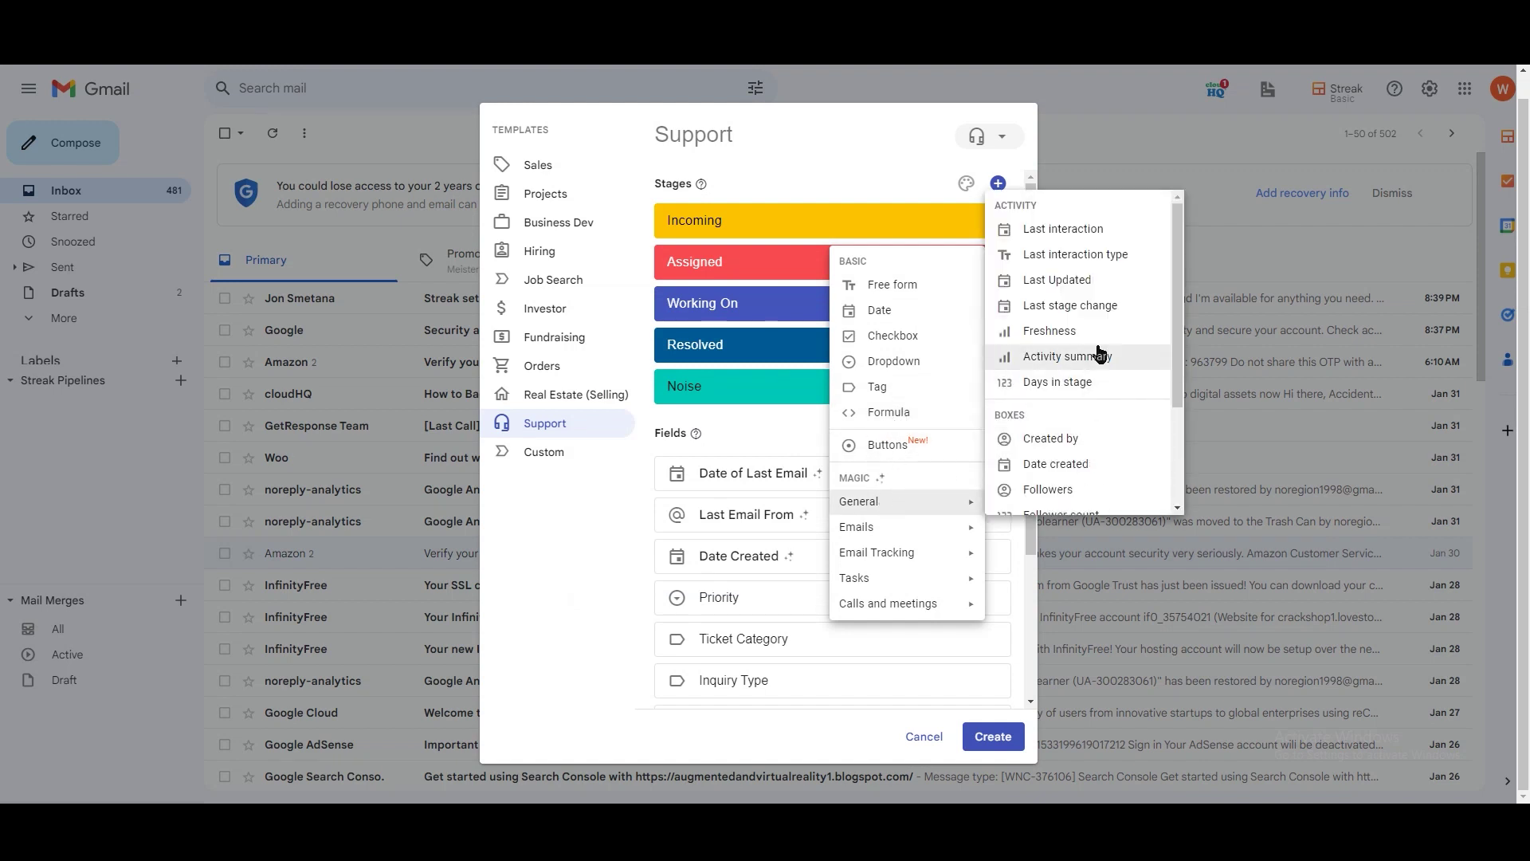
{"action": "scroll", "coordinate": [1103, 367], "scroll_direction": "down", "scroll_amount": 3}
{"action": "mouse_move", "coordinate": [953, 529]}
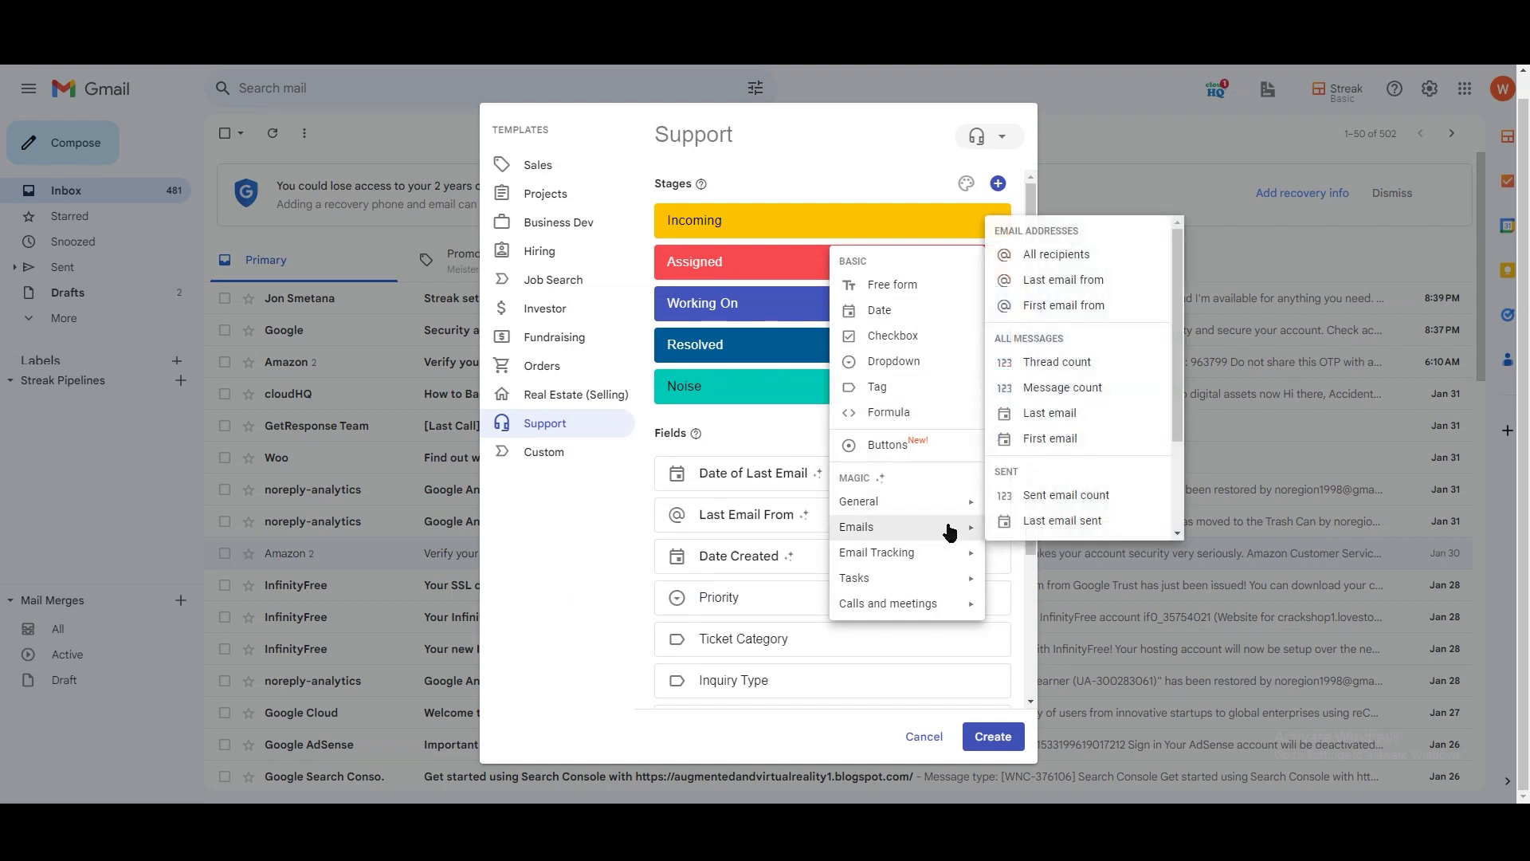
{"action": "scroll", "coordinate": [1092, 478], "scroll_direction": "down", "scroll_amount": 2}
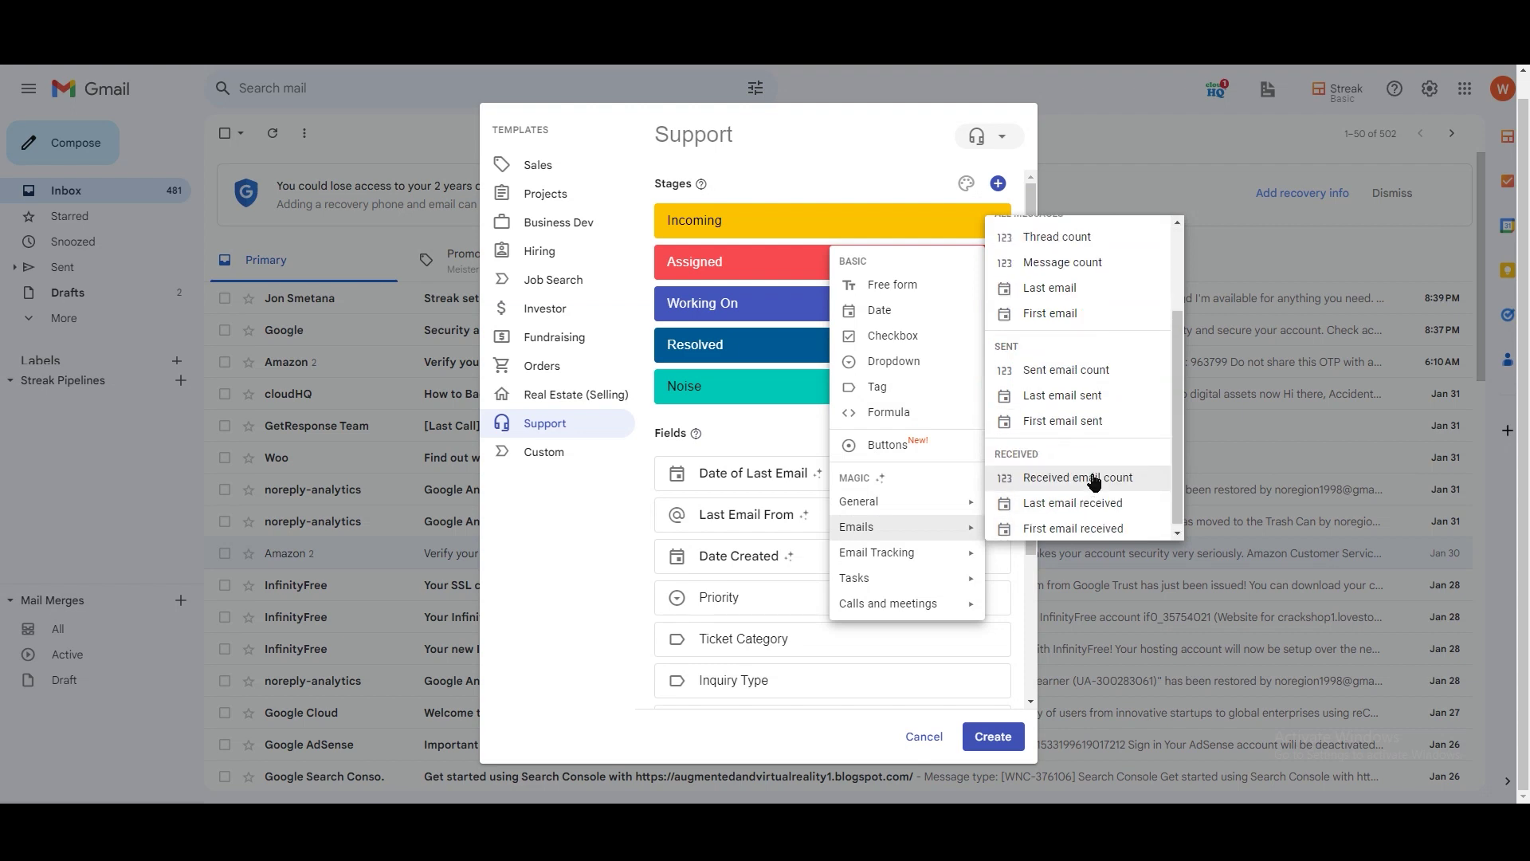
{"action": "left_click", "coordinate": [572, 539]}
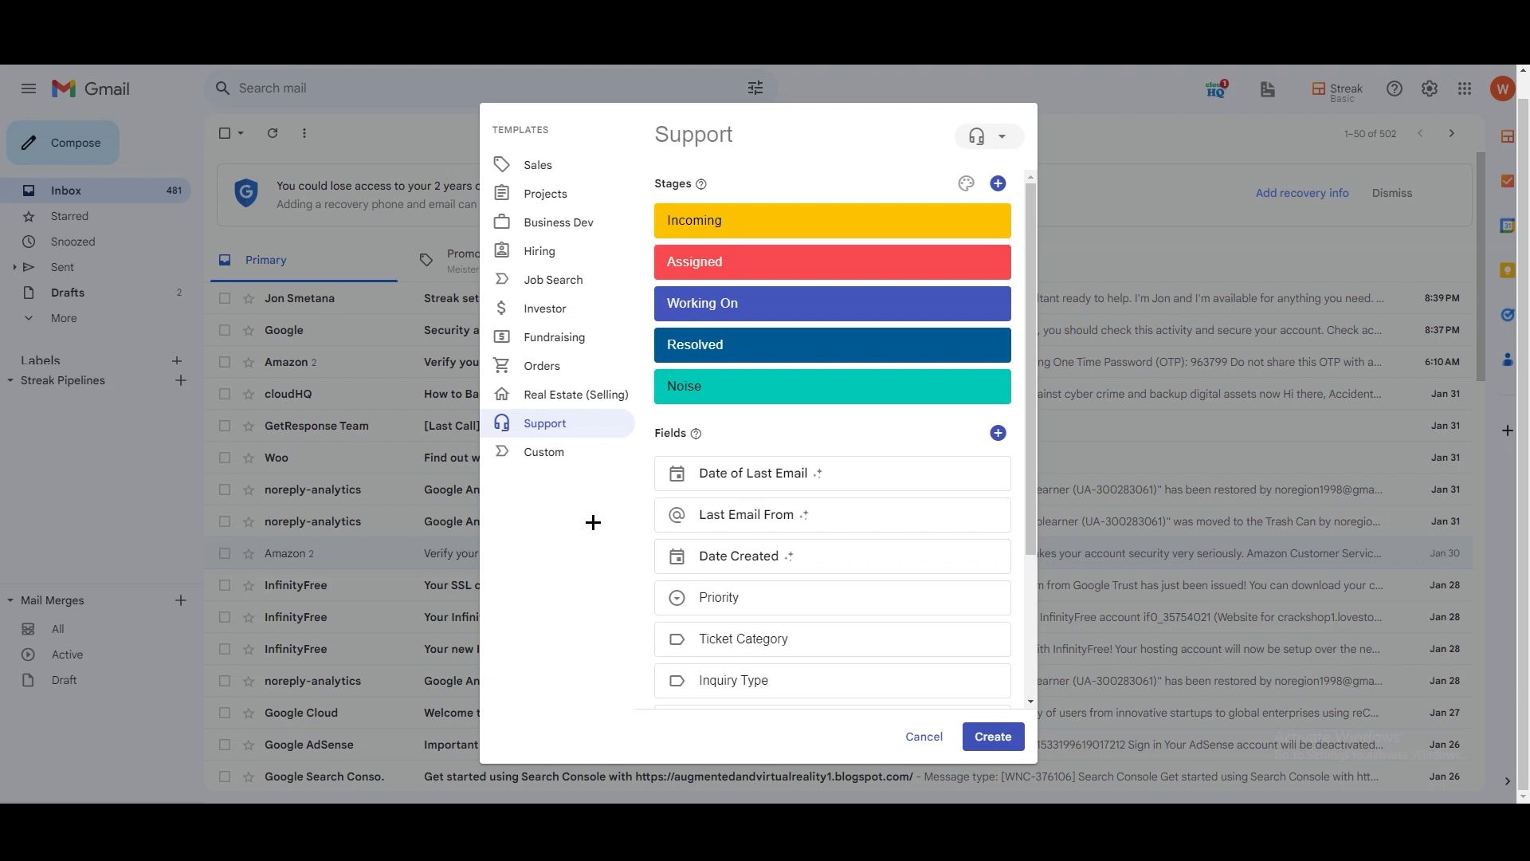
Step: Create a pipeline from the Projects template after briefly previewing the Custom one
{"action": "left_click", "coordinate": [573, 200]}
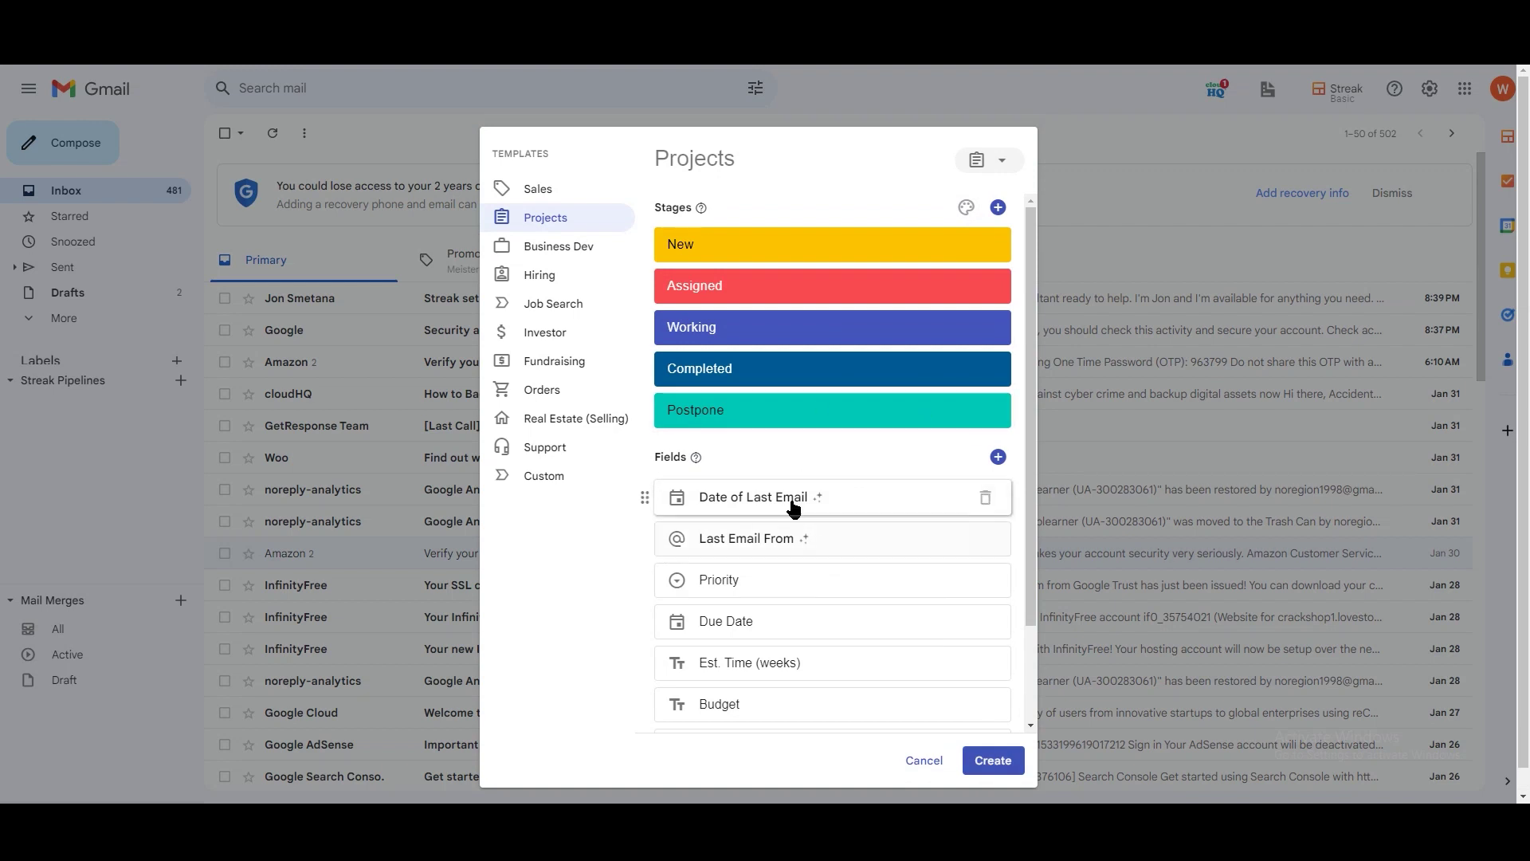
{"action": "left_click", "coordinate": [547, 474]}
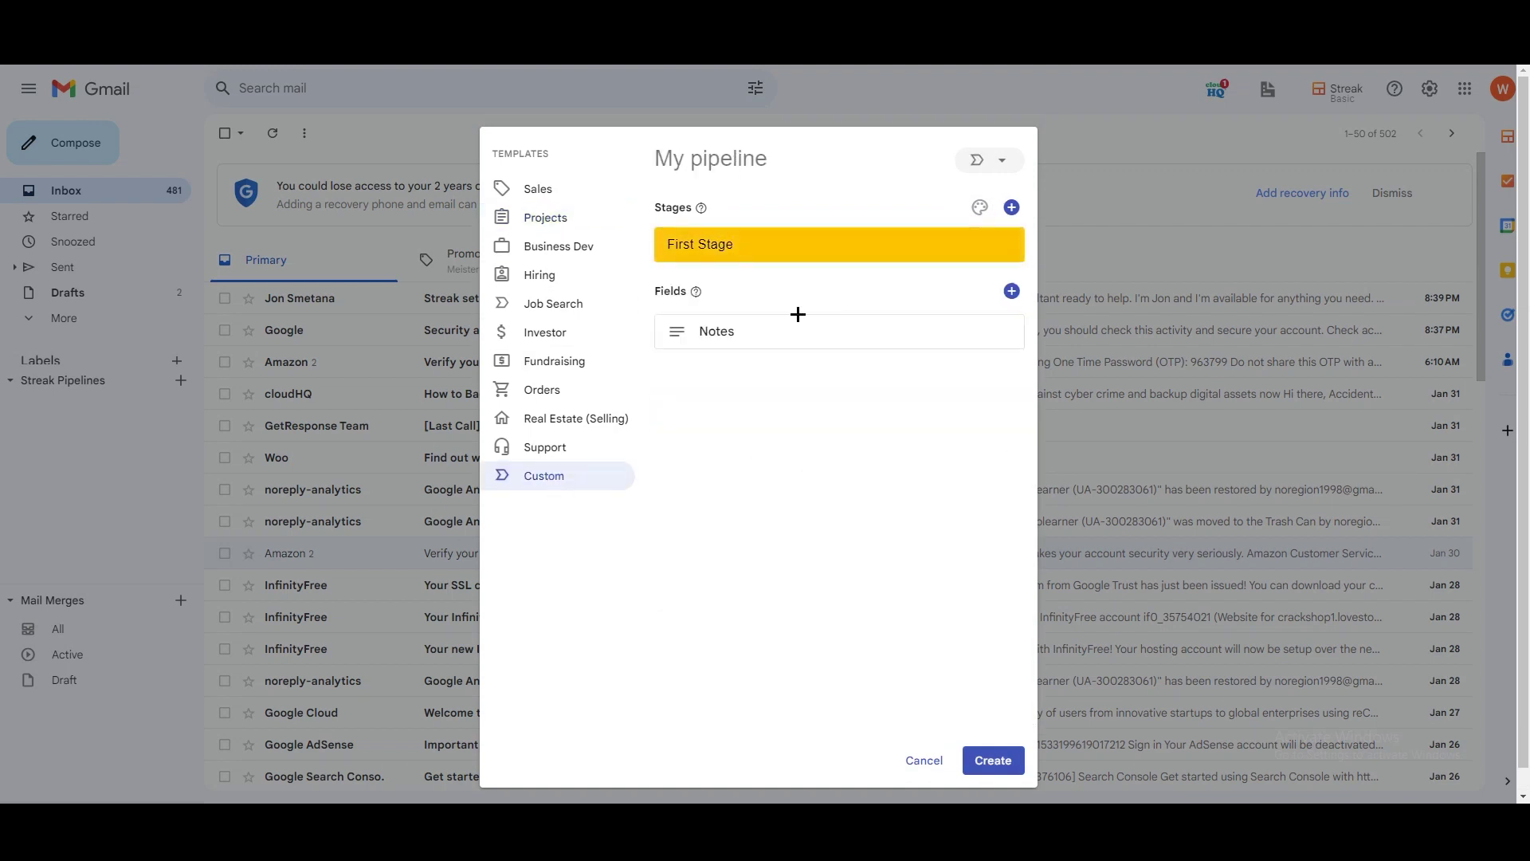
{"action": "left_click", "coordinate": [572, 223]}
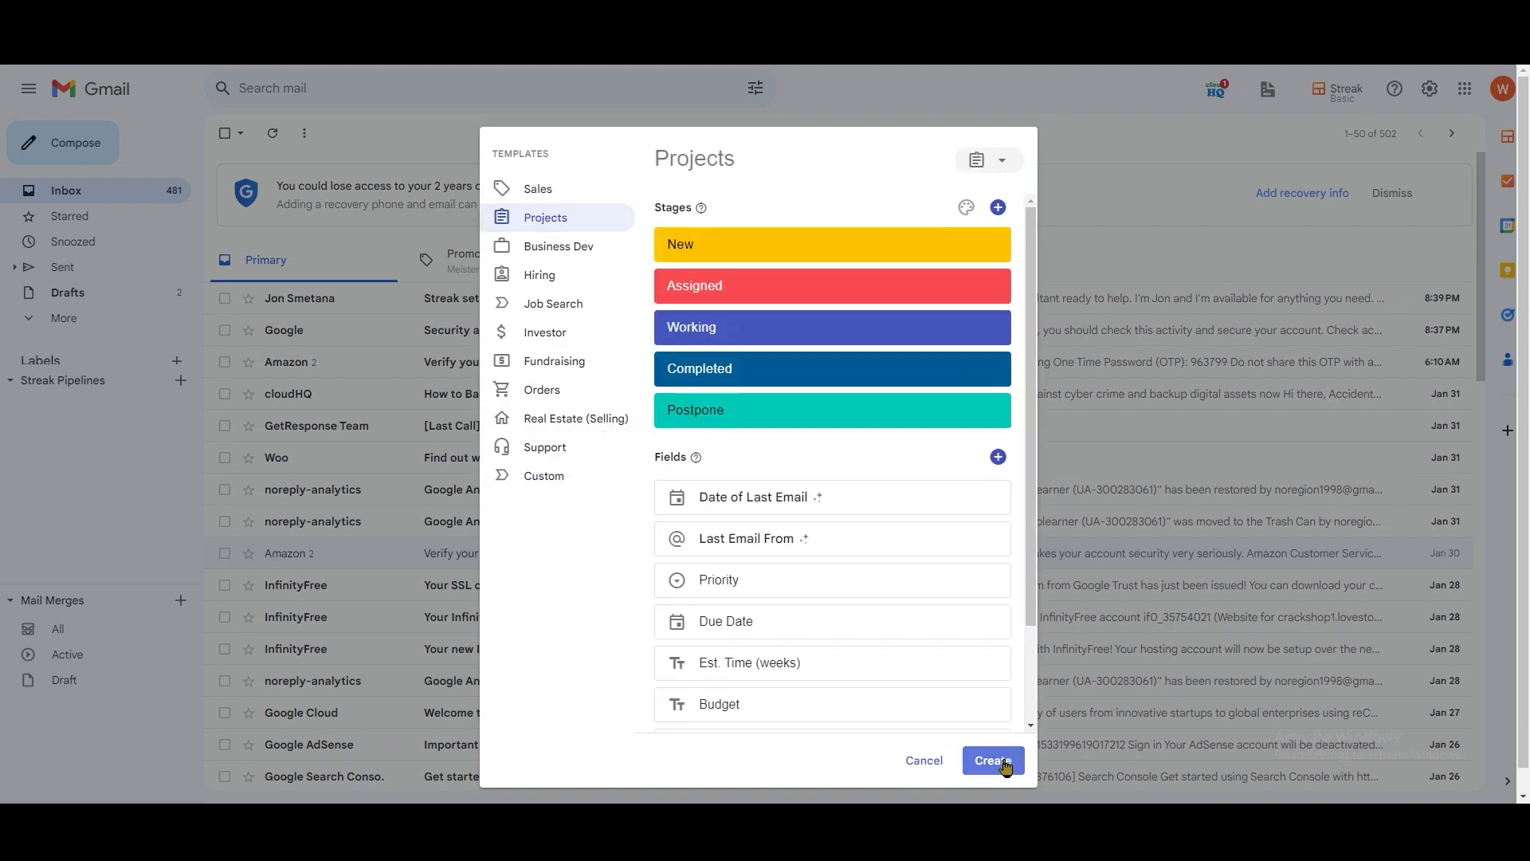
{"action": "left_click", "coordinate": [992, 761]}
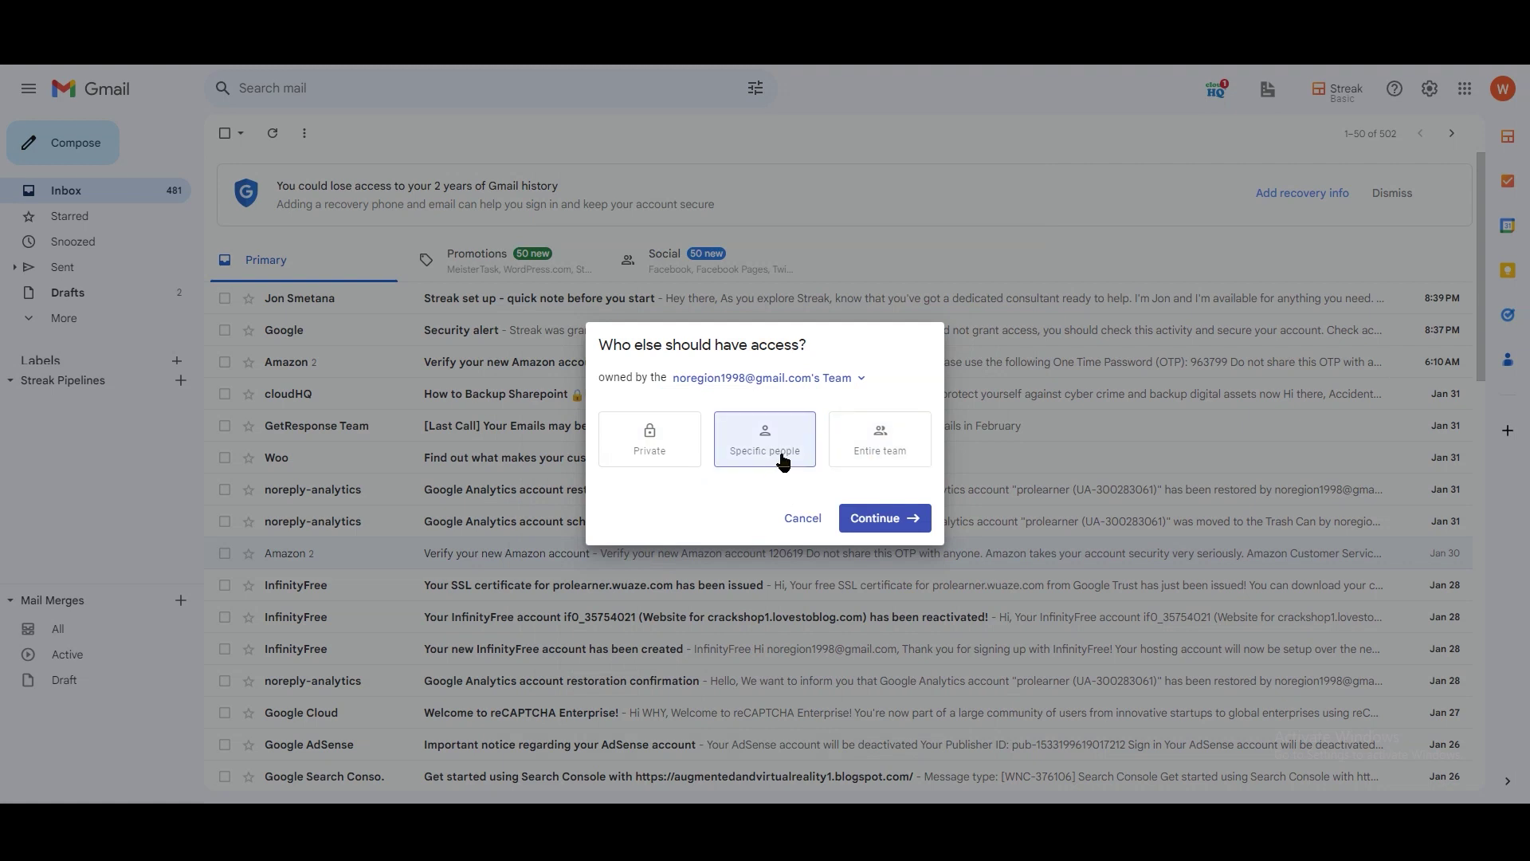
Step: Share the new Projects pipeline with the entire team at Editor access
{"action": "left_click", "coordinate": [884, 519]}
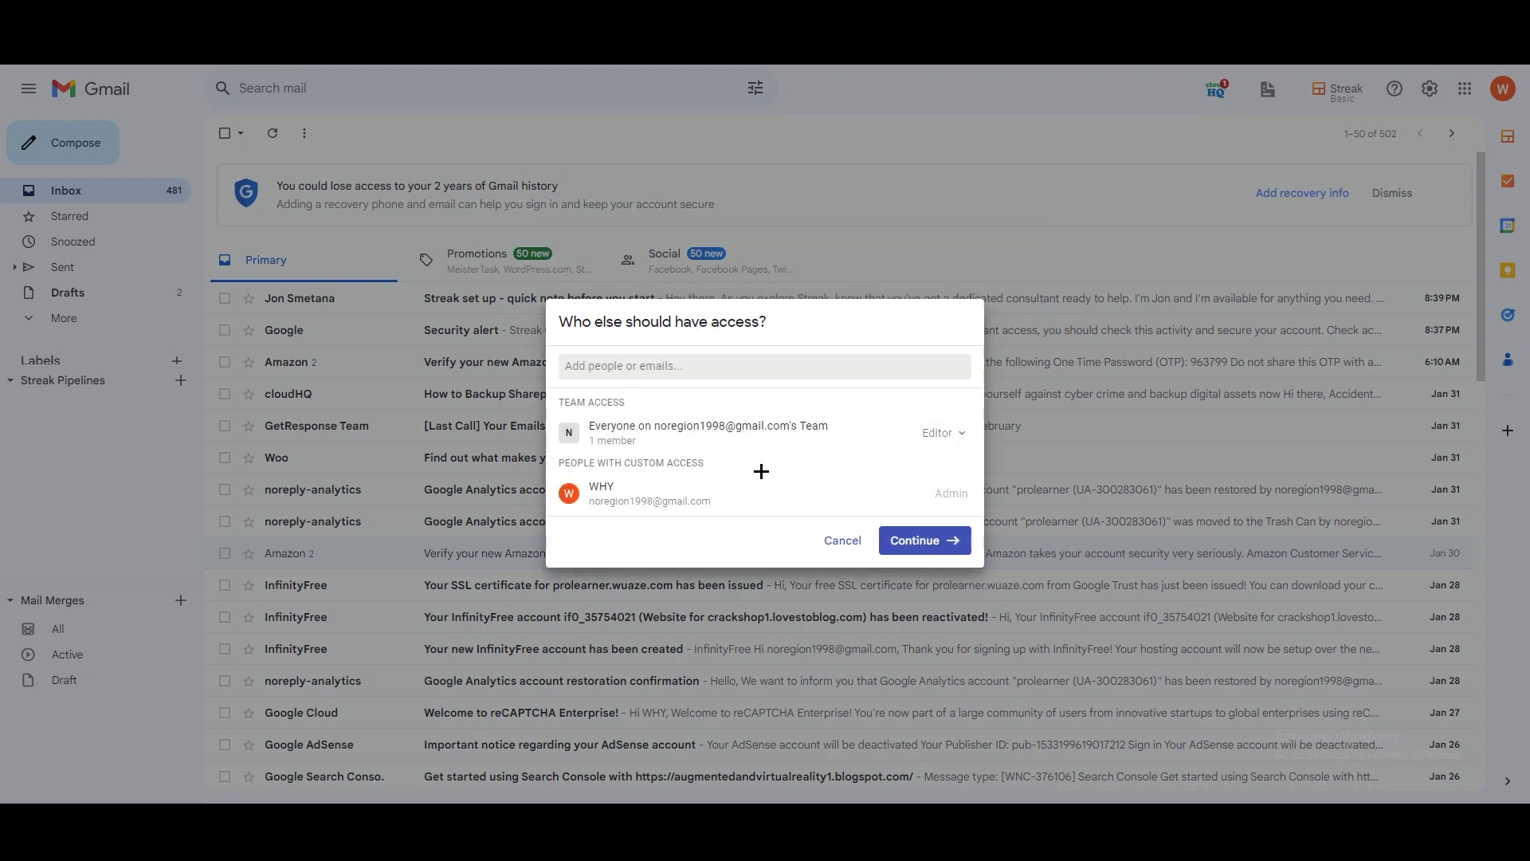
{"action": "left_click", "coordinate": [934, 433]}
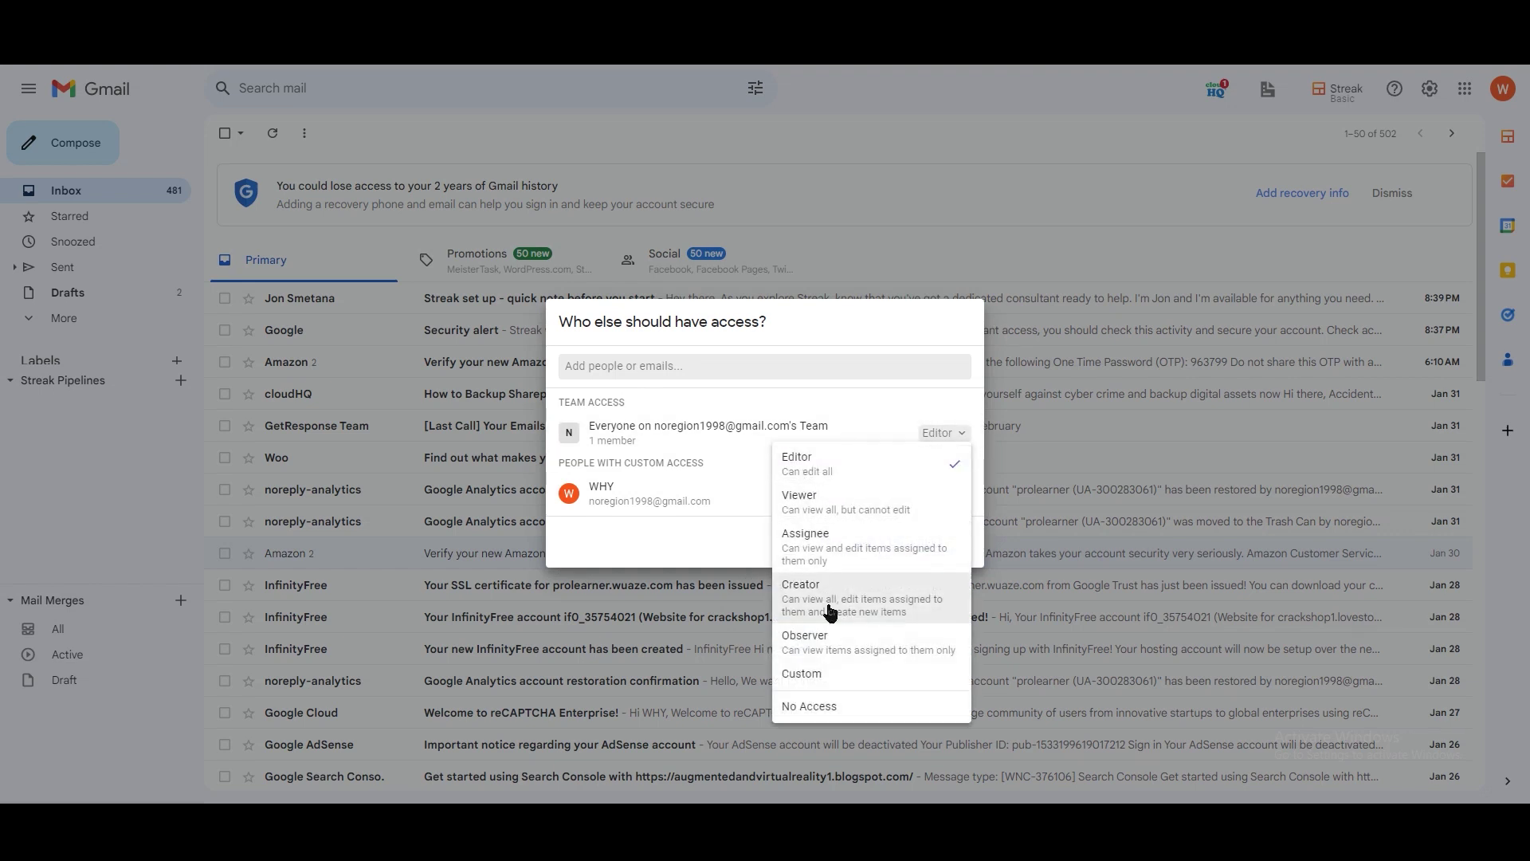
{"action": "left_click", "coordinate": [692, 526]}
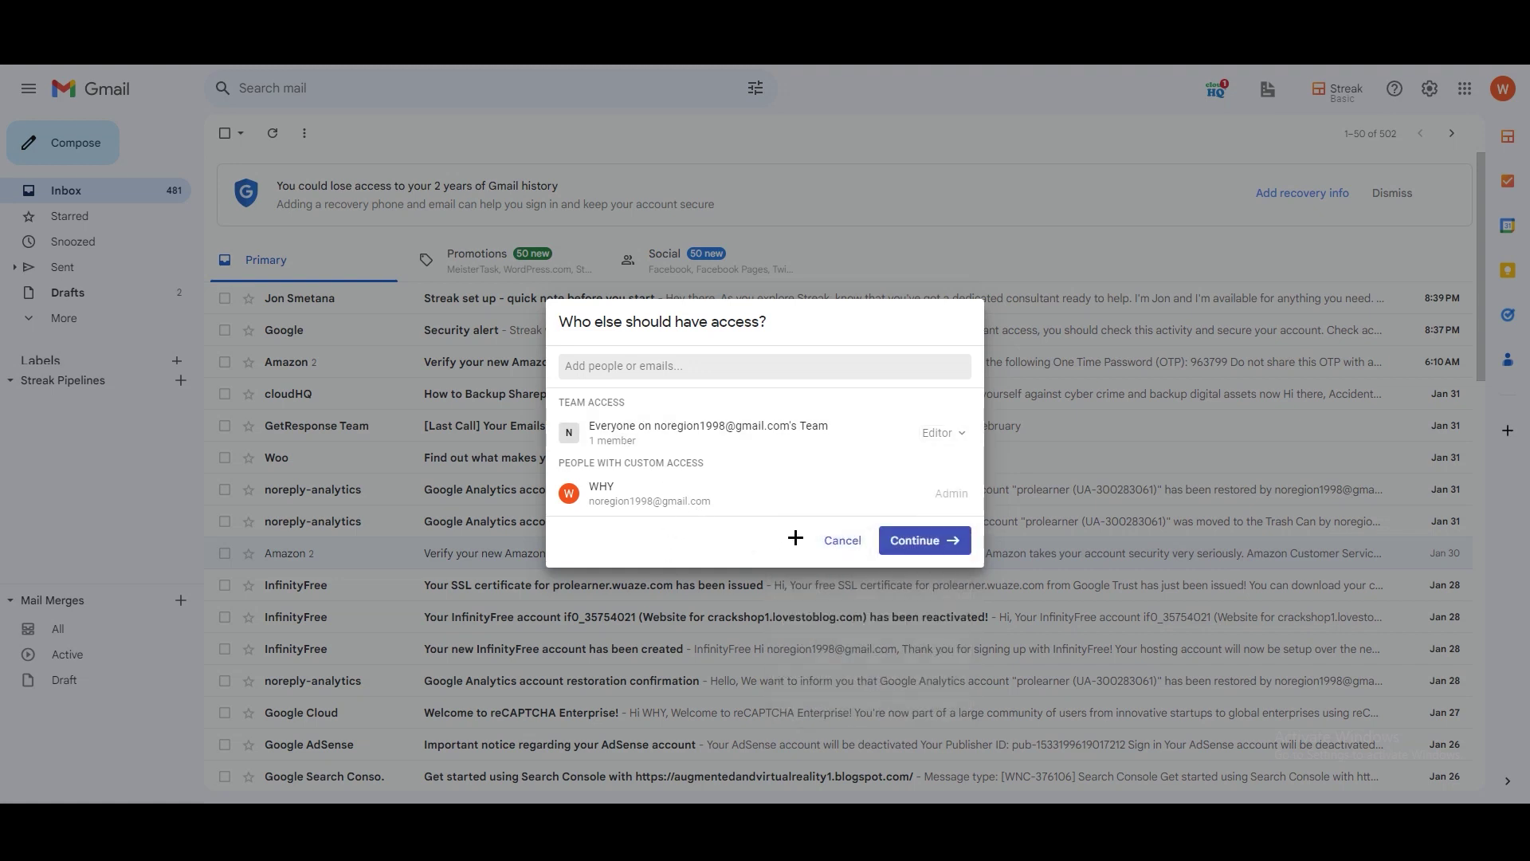
{"action": "left_click", "coordinate": [923, 543]}
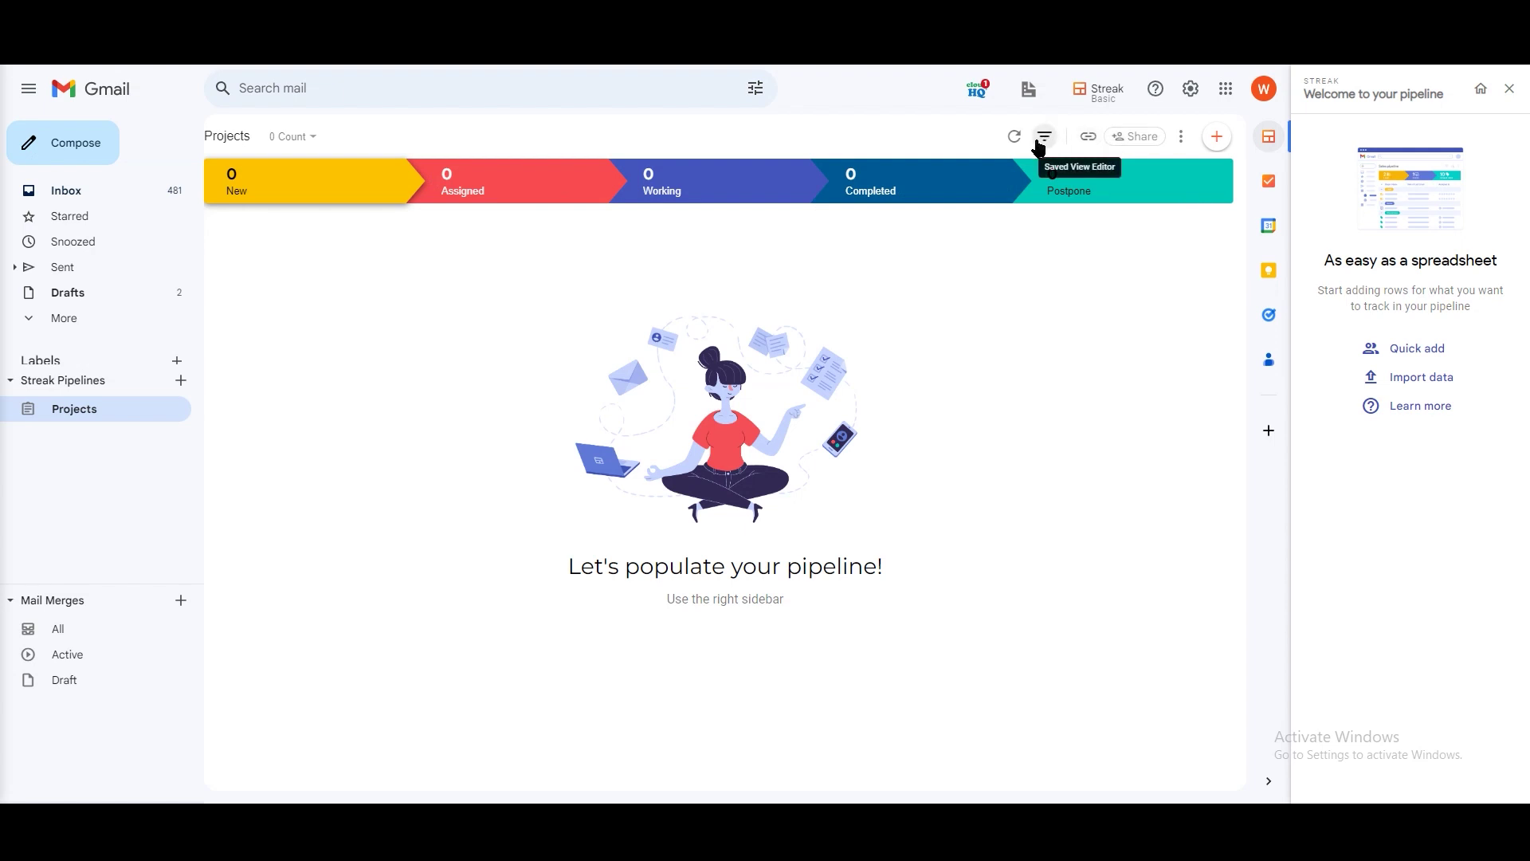
{"action": "left_click", "coordinate": [1180, 139]}
{"action": "mouse_move", "coordinate": [1143, 171]}
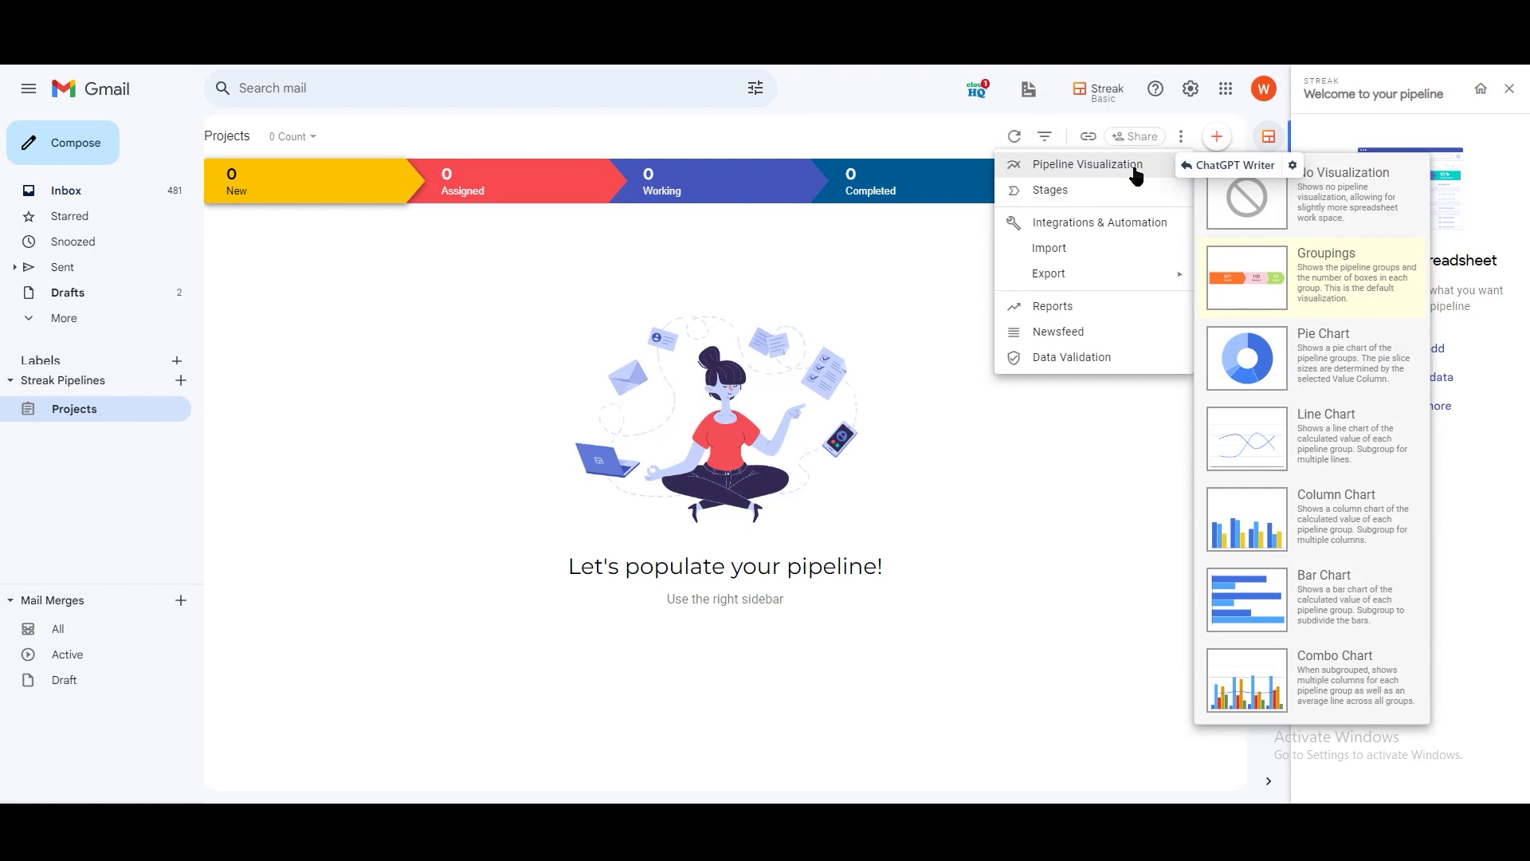
{"action": "left_click", "coordinate": [1111, 231]}
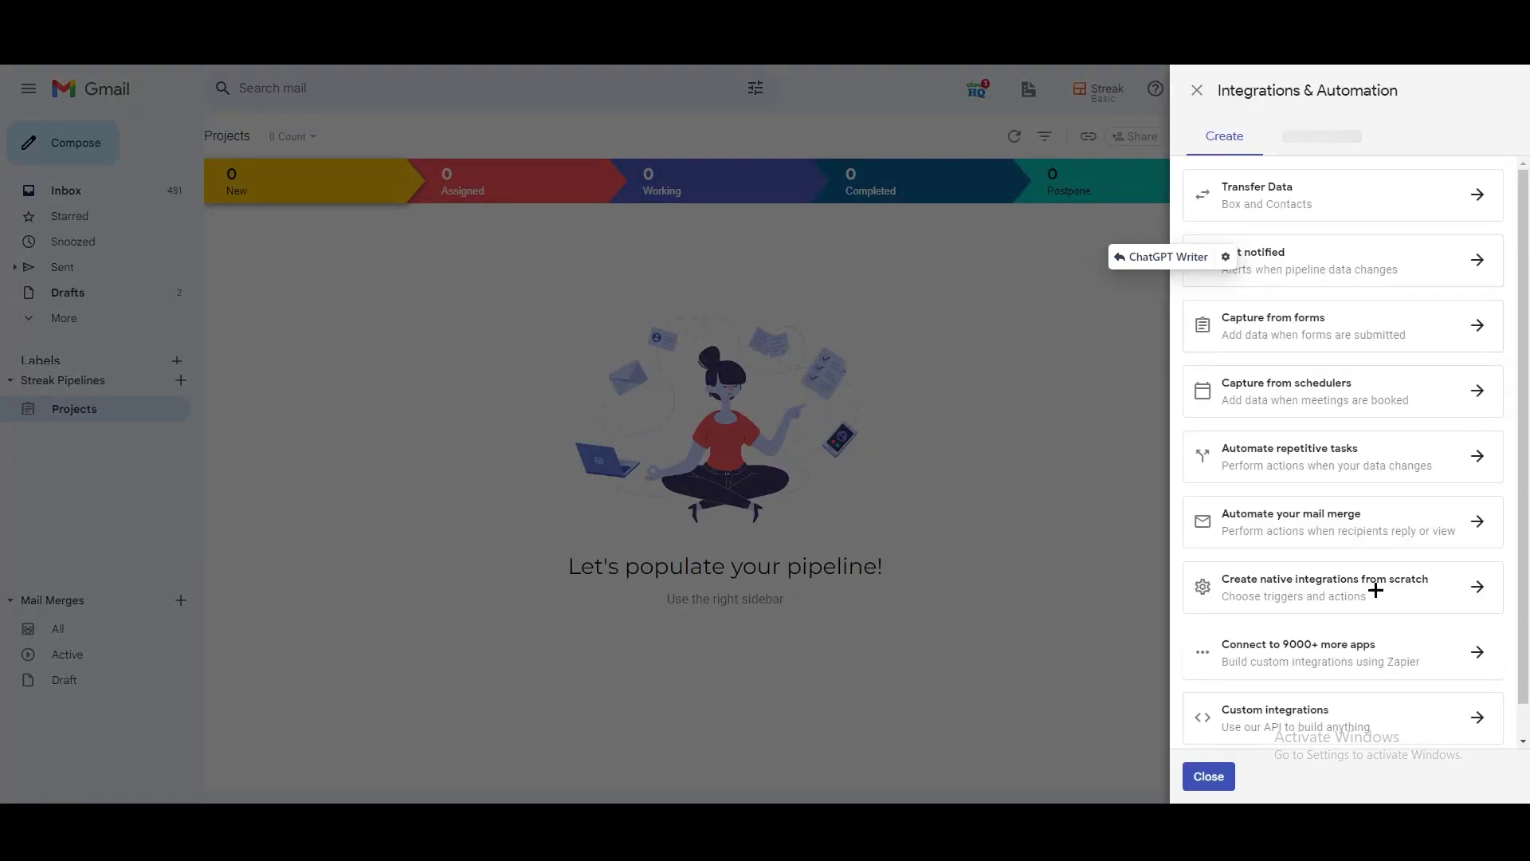
{"action": "scroll", "coordinate": [1376, 529], "scroll_direction": "down", "scroll_amount": 1}
{"action": "scroll", "coordinate": [1328, 366], "scroll_direction": "up", "scroll_amount": 1}
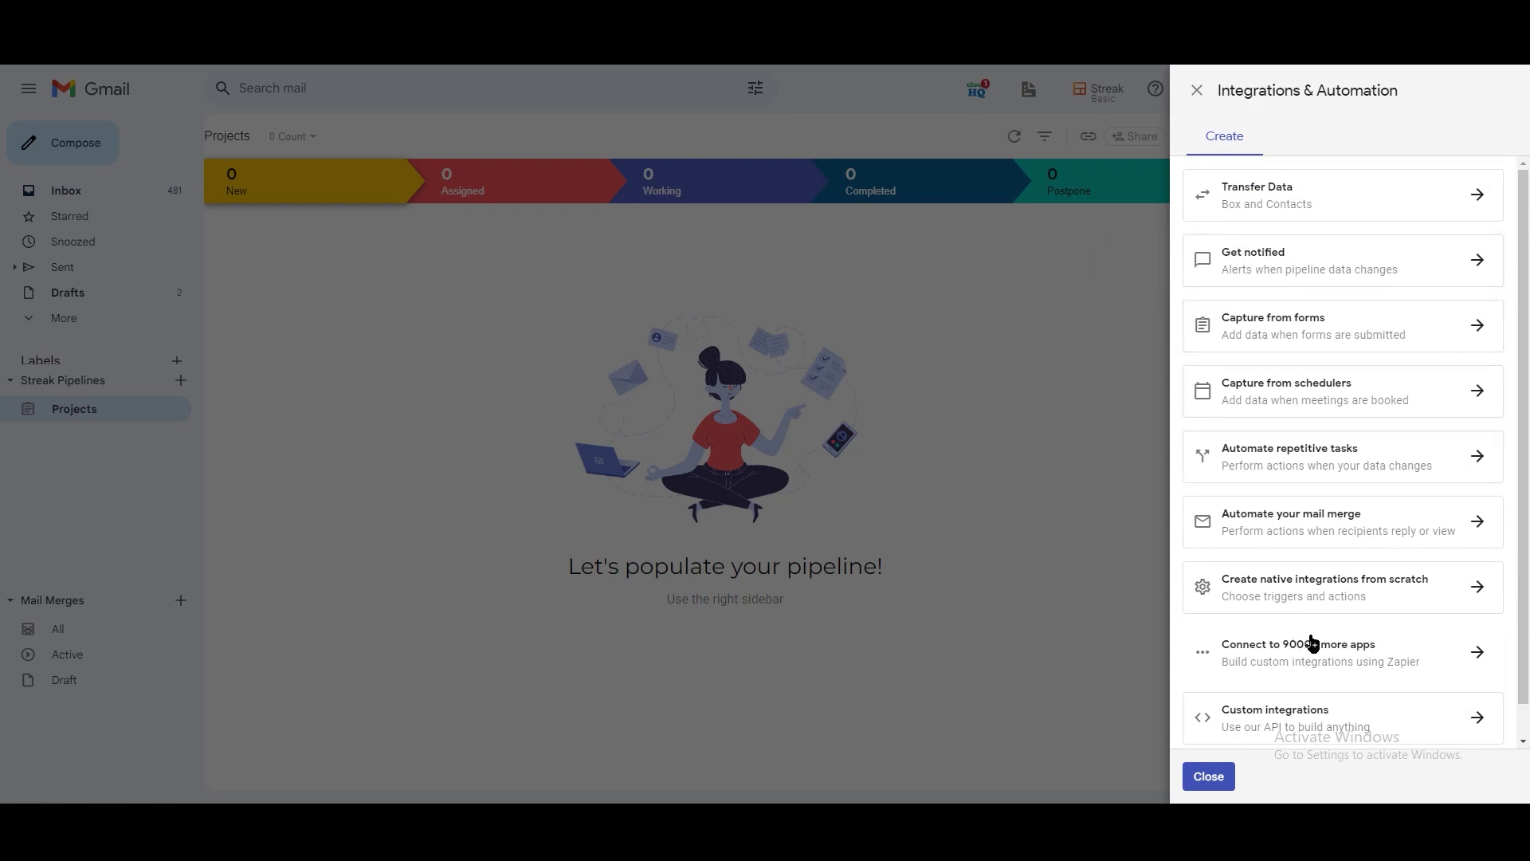
{"action": "scroll", "coordinate": [1311, 642], "scroll_direction": "down", "scroll_amount": 1}
{"action": "scroll", "coordinate": [1294, 658], "scroll_direction": "up", "scroll_amount": 1}
{"action": "left_click", "coordinate": [1079, 601]}
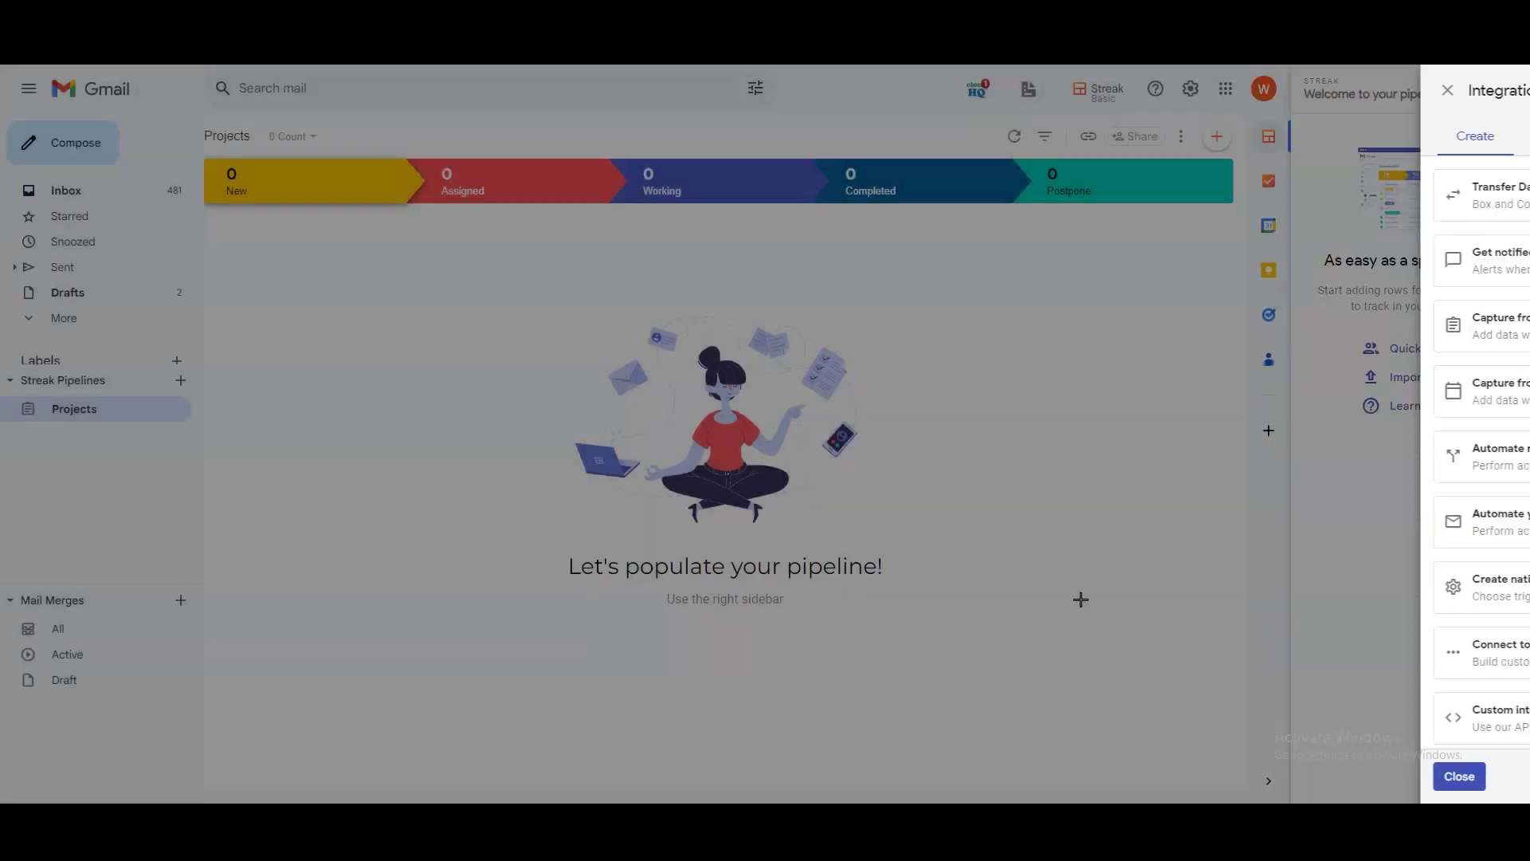
{"action": "left_click", "coordinate": [1181, 137]}
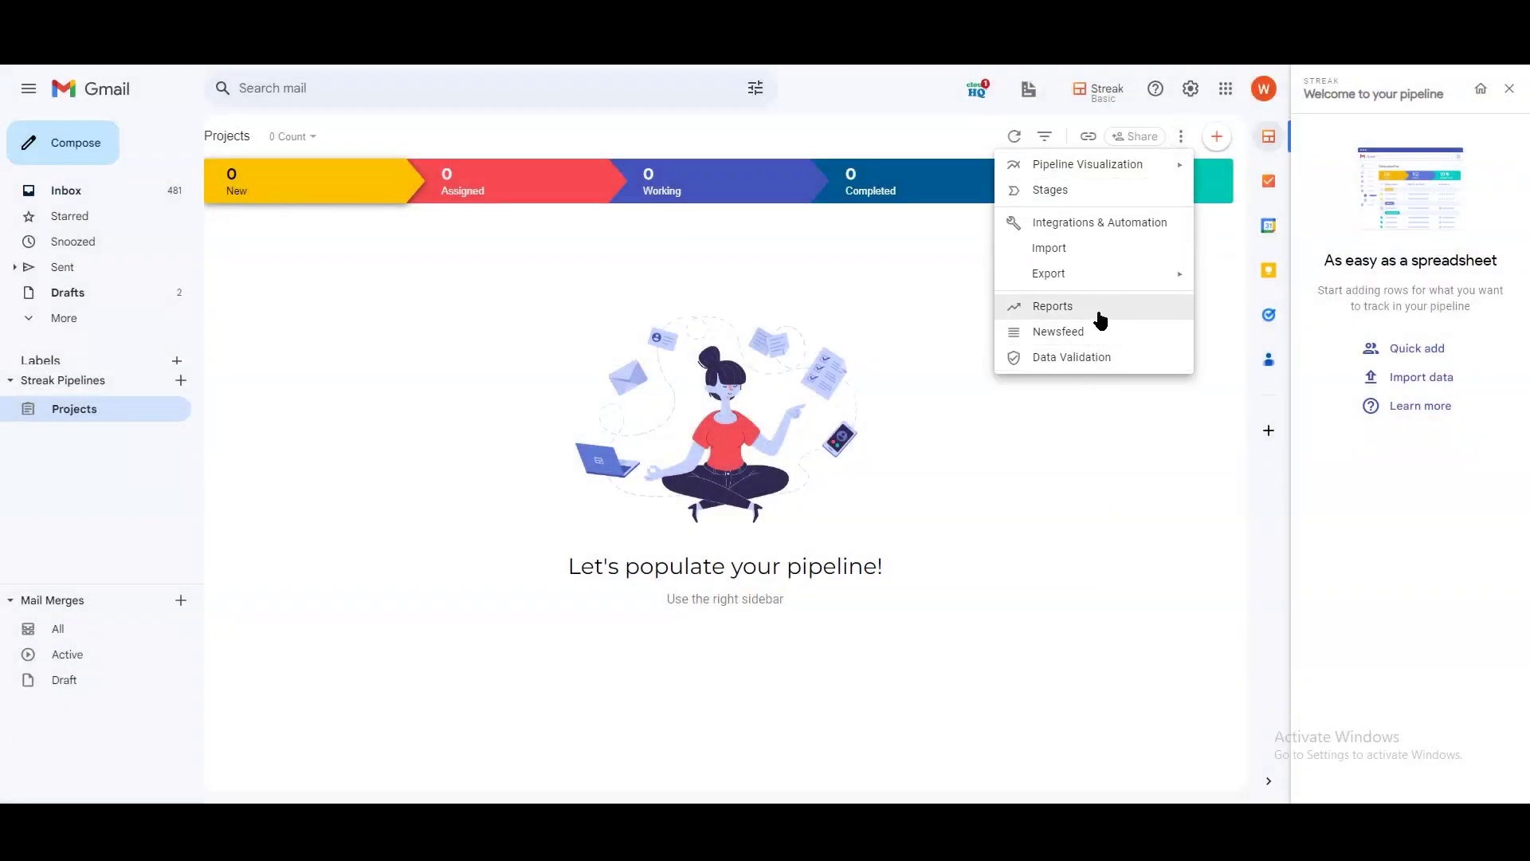
{"action": "left_click", "coordinate": [1181, 139]}
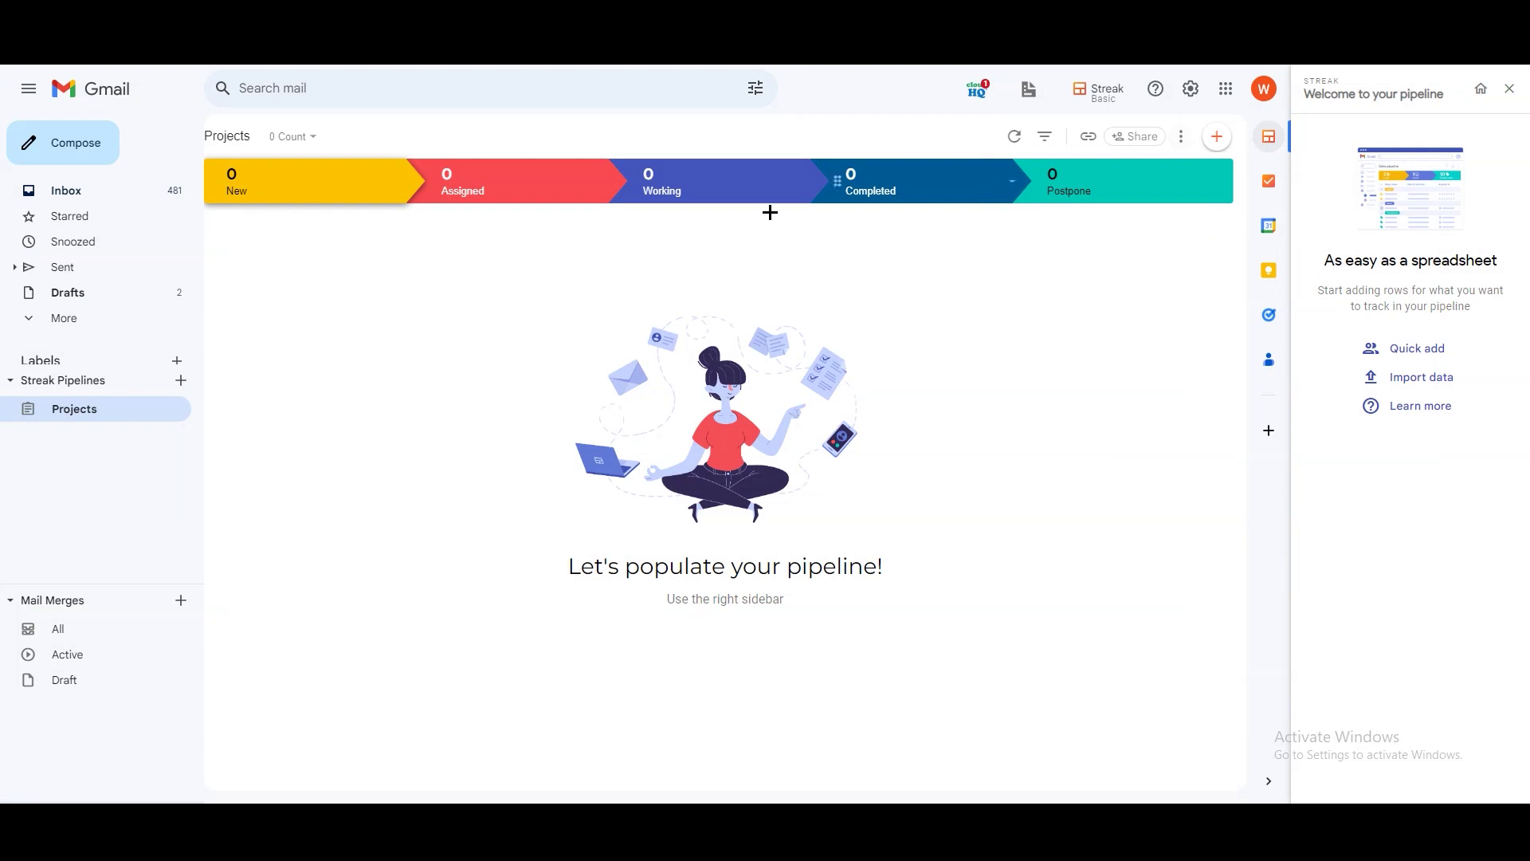
Step: Add a new box to the New stage, leaving the empty Postpone box unnamed
{"action": "left_click", "coordinate": [1217, 138]}
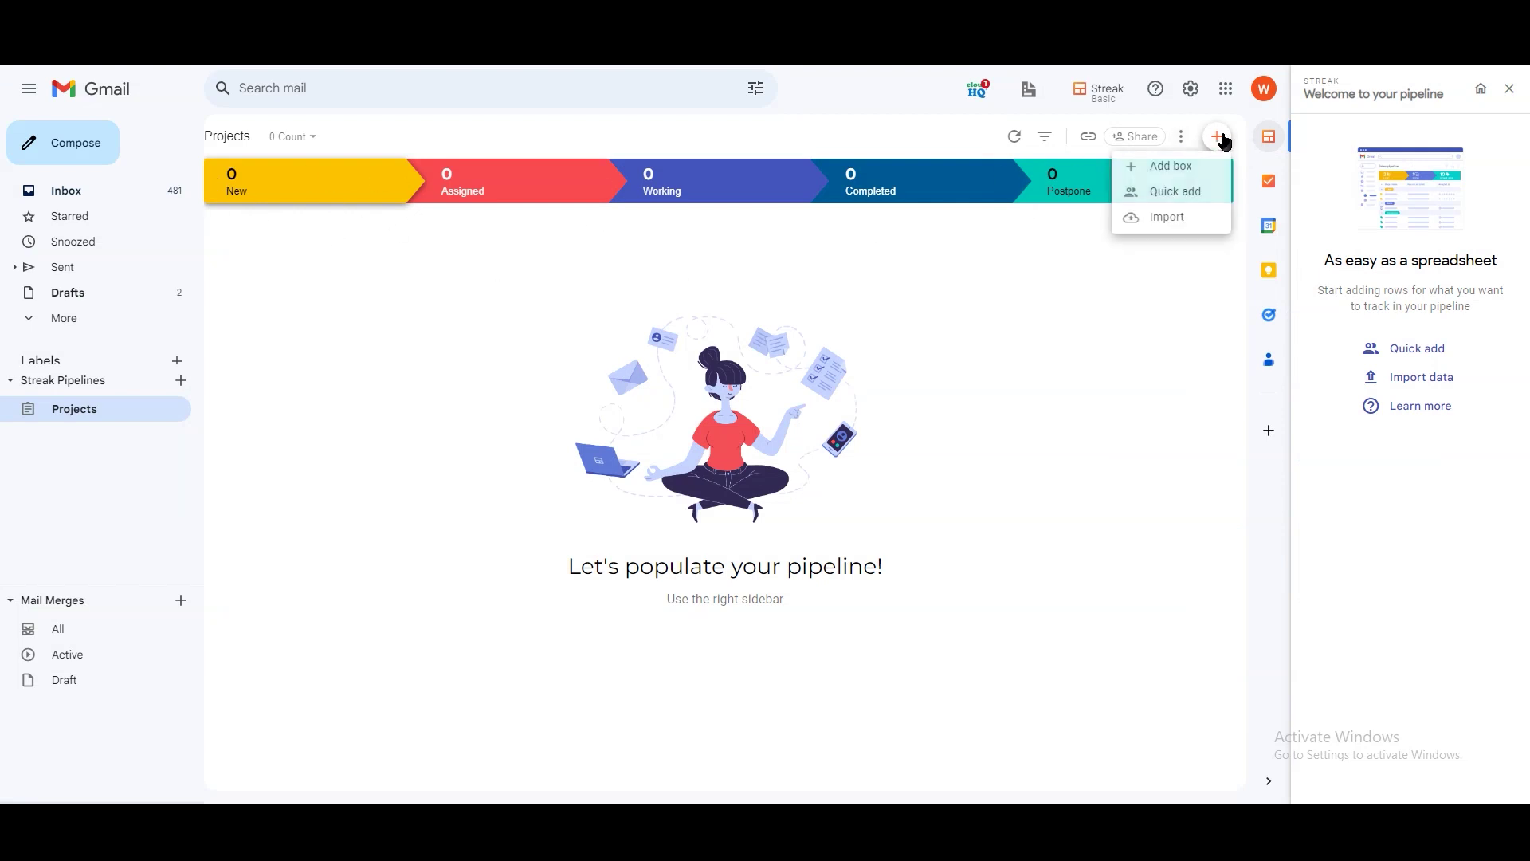
{"action": "left_click", "coordinate": [1188, 176]}
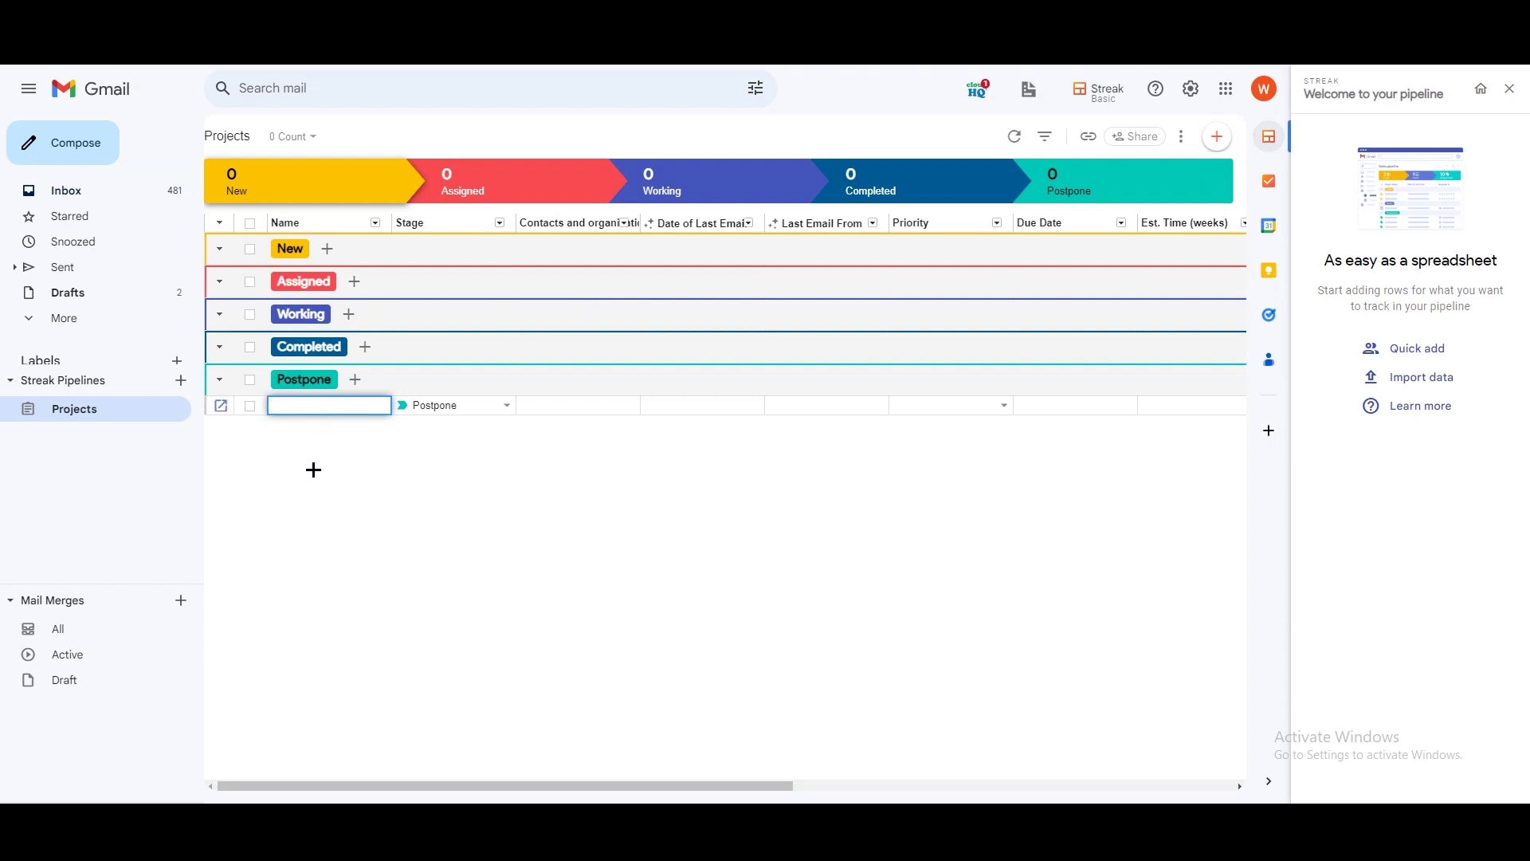
{"action": "left_click", "coordinate": [287, 252]}
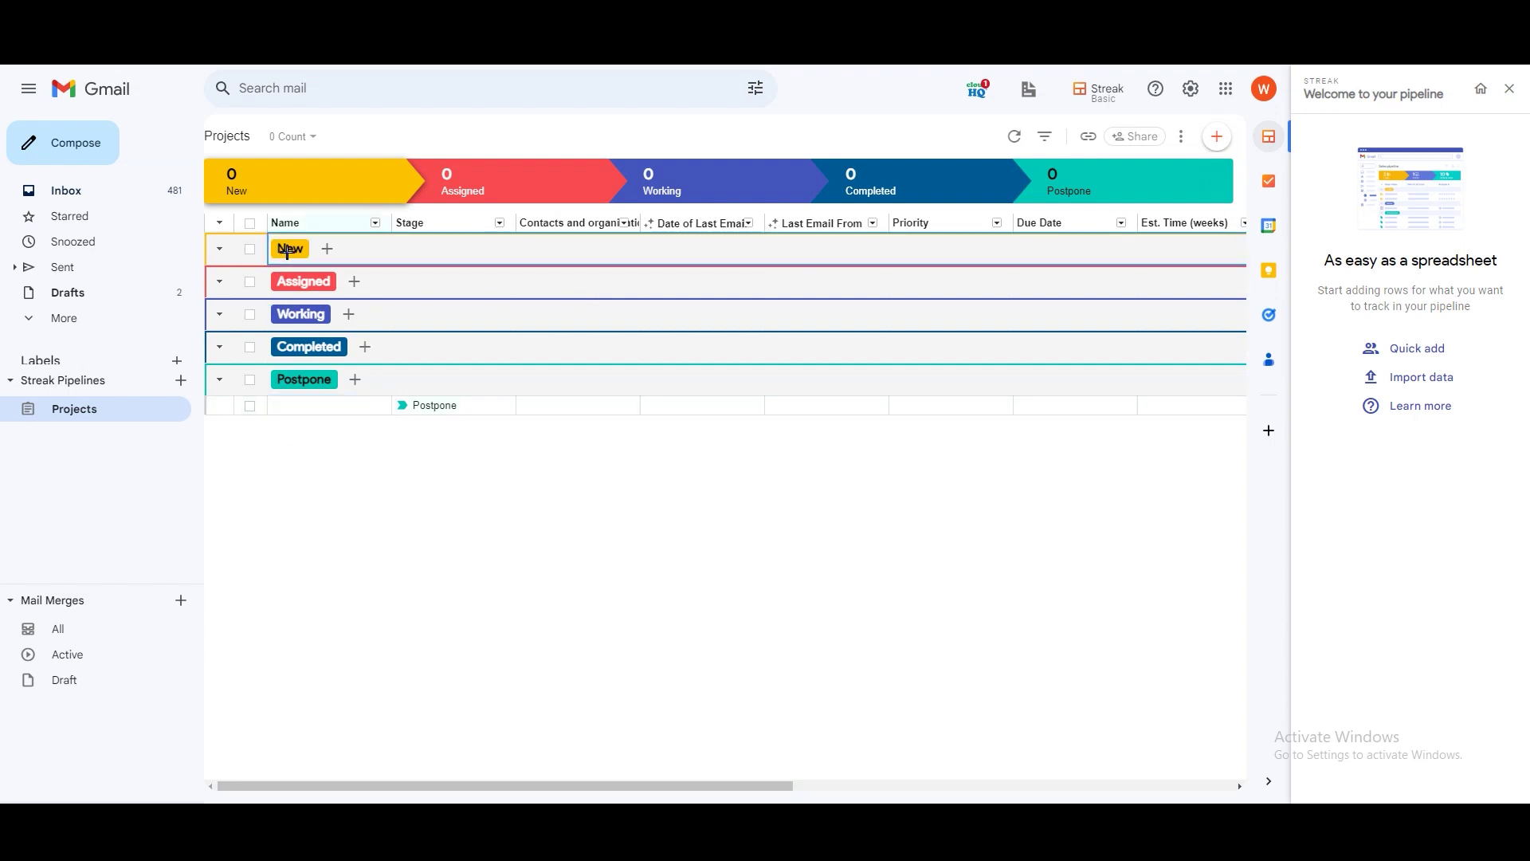
{"action": "left_click", "coordinate": [325, 249]}
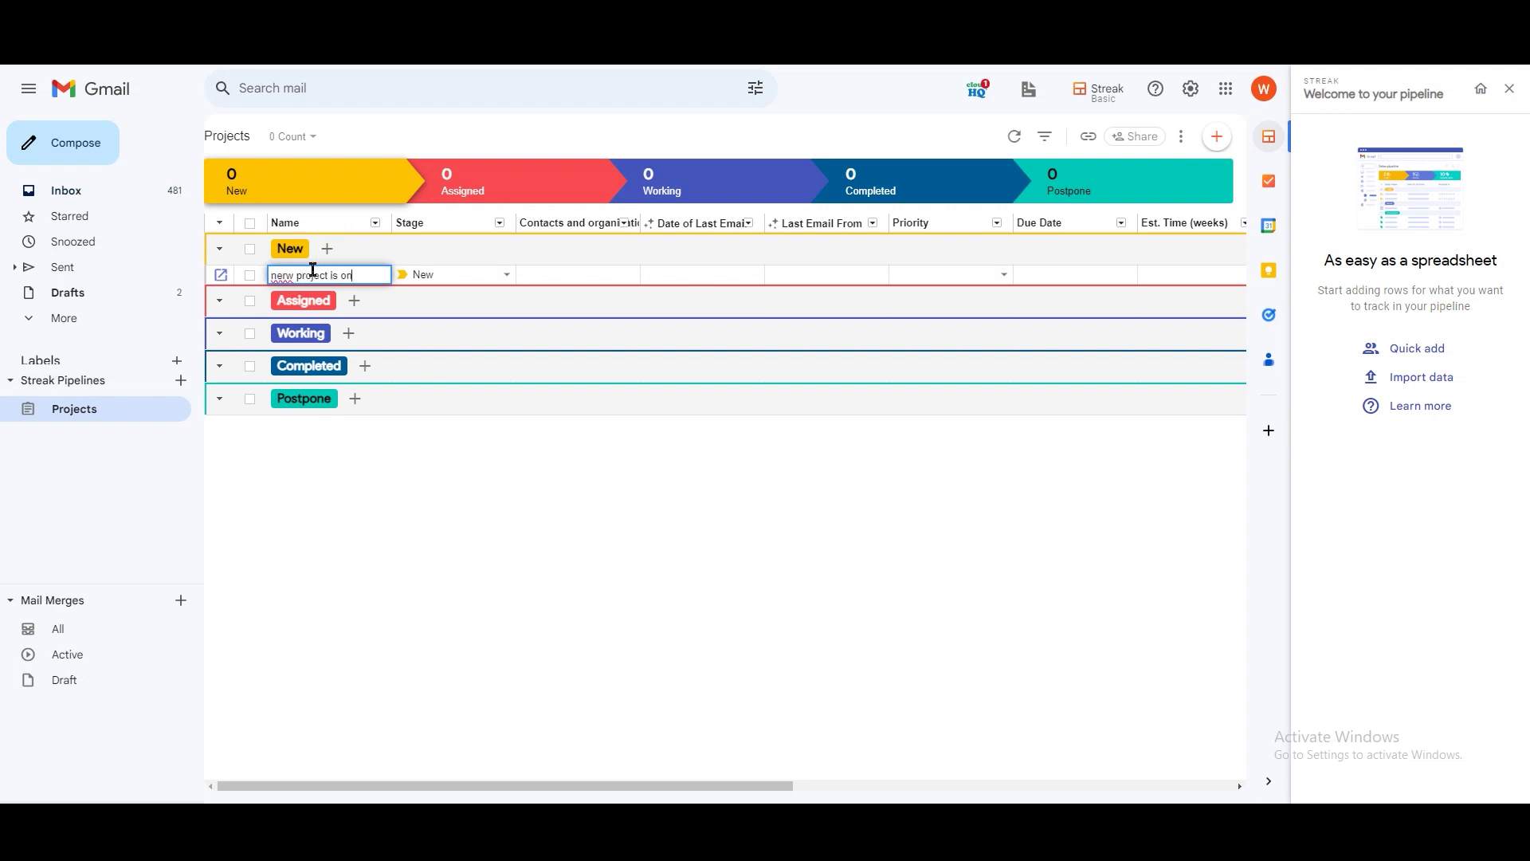
Step: Delete the stray letter so the box is named 'new project is on', and save it
{"action": "left_click", "coordinate": [284, 275]}
{"action": "key", "text": "BackSpace"}
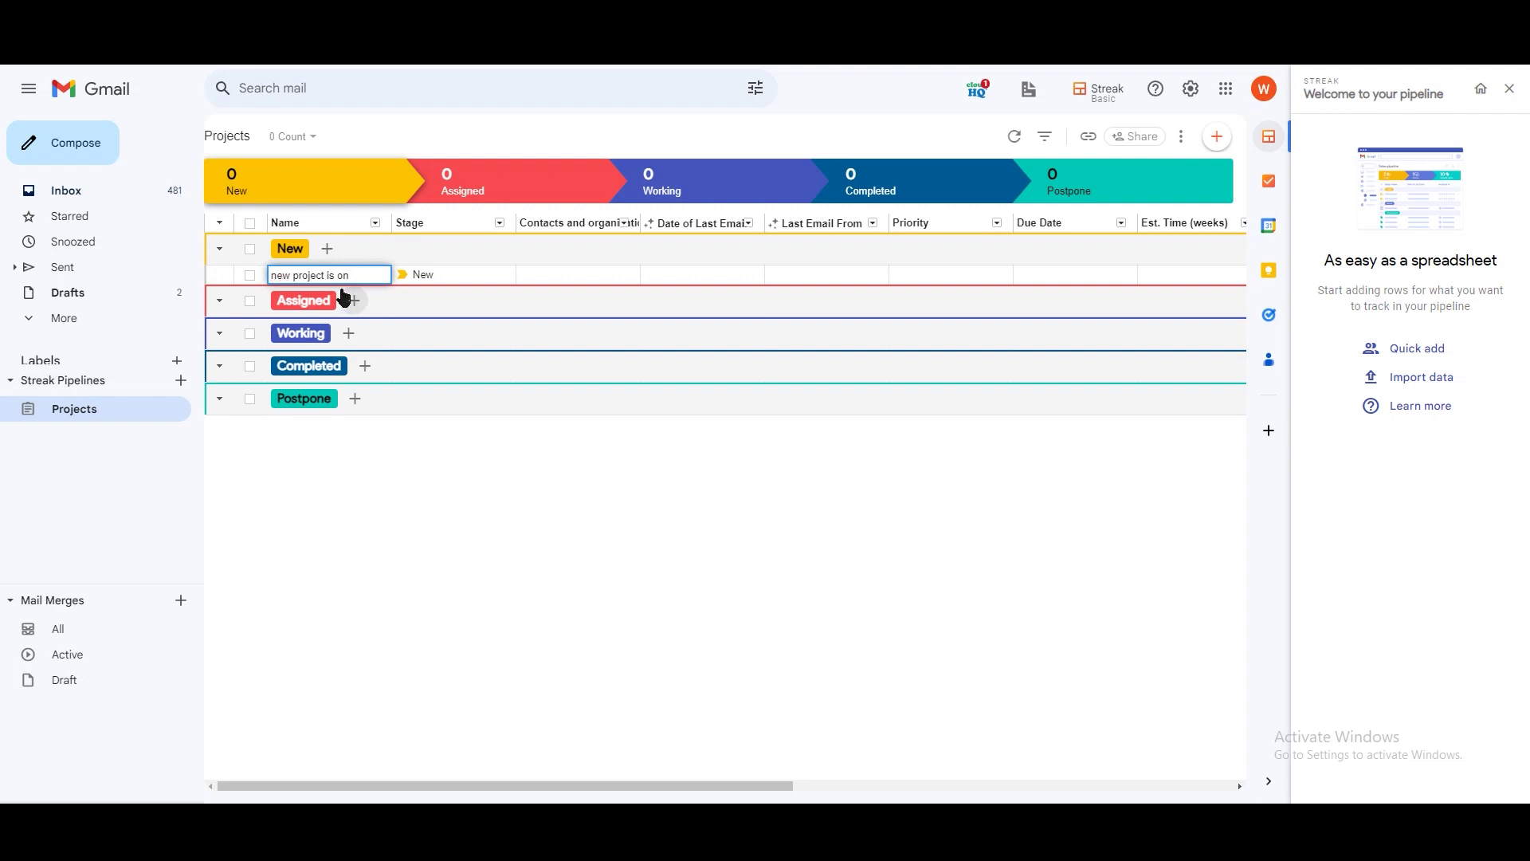
{"action": "left_click", "coordinate": [363, 526]}
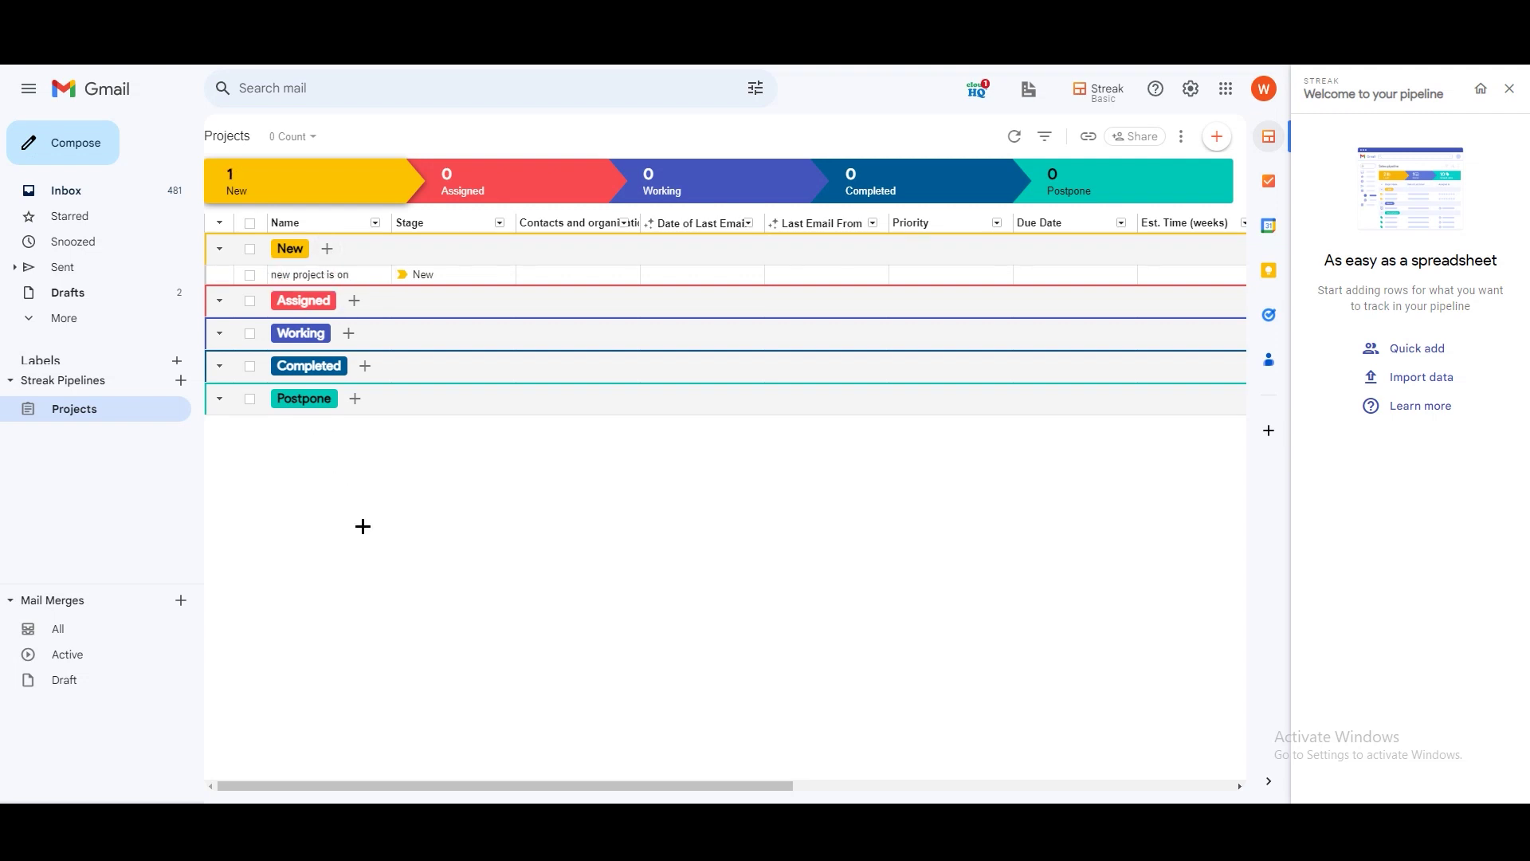
{"action": "left_click", "coordinate": [356, 276]}
Step: Open the 'new project is on' box and cycle its timeline through Emails, Files, Comments, Tasks, Call Logs, Meeting Notes
{"action": "left_click", "coordinate": [221, 276]}
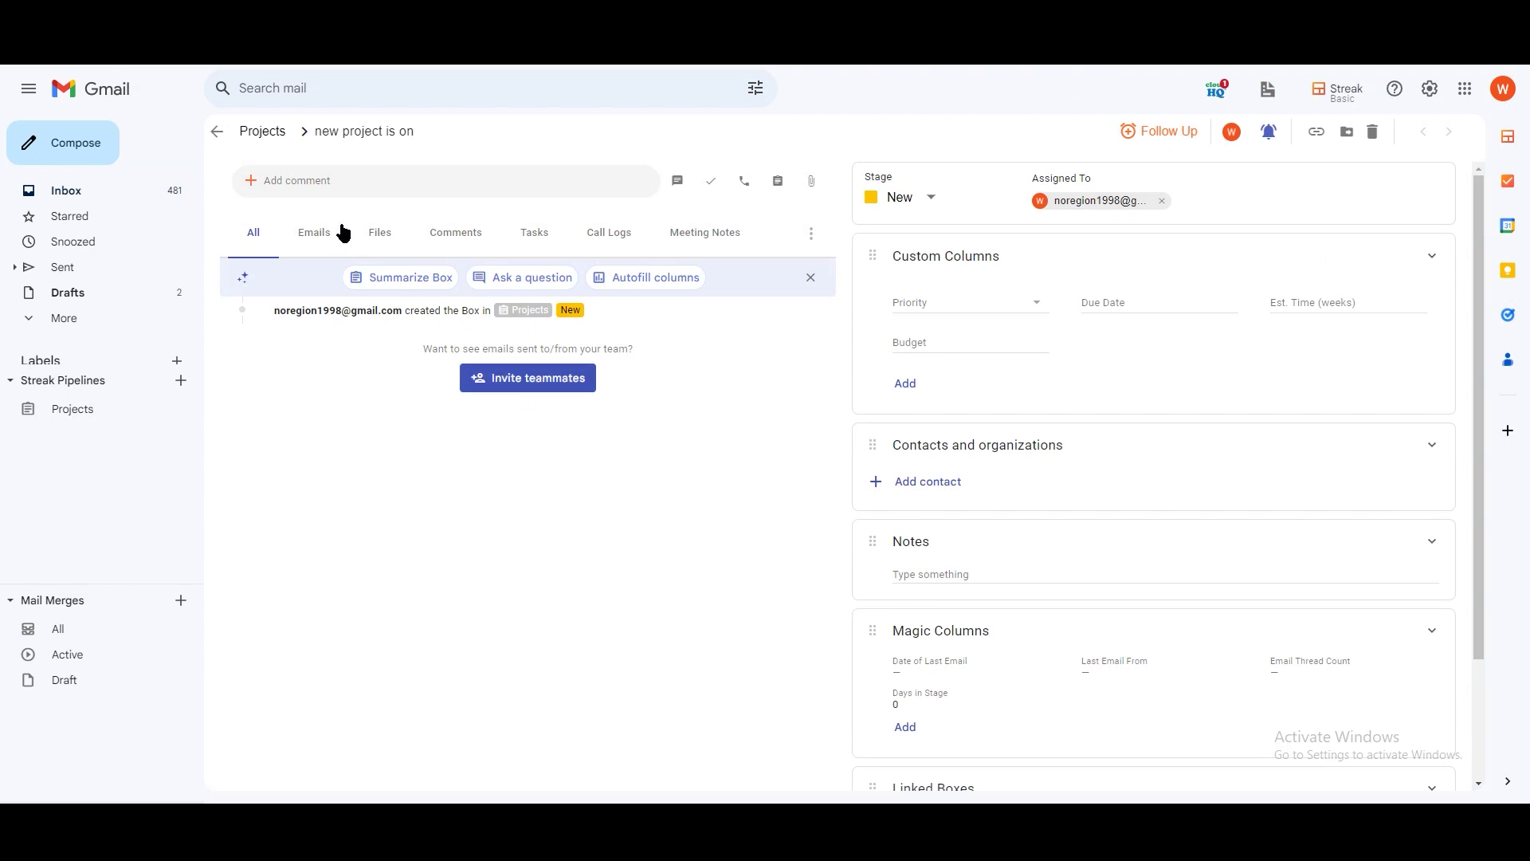
{"action": "left_click", "coordinate": [317, 241]}
{"action": "left_click", "coordinate": [383, 247]}
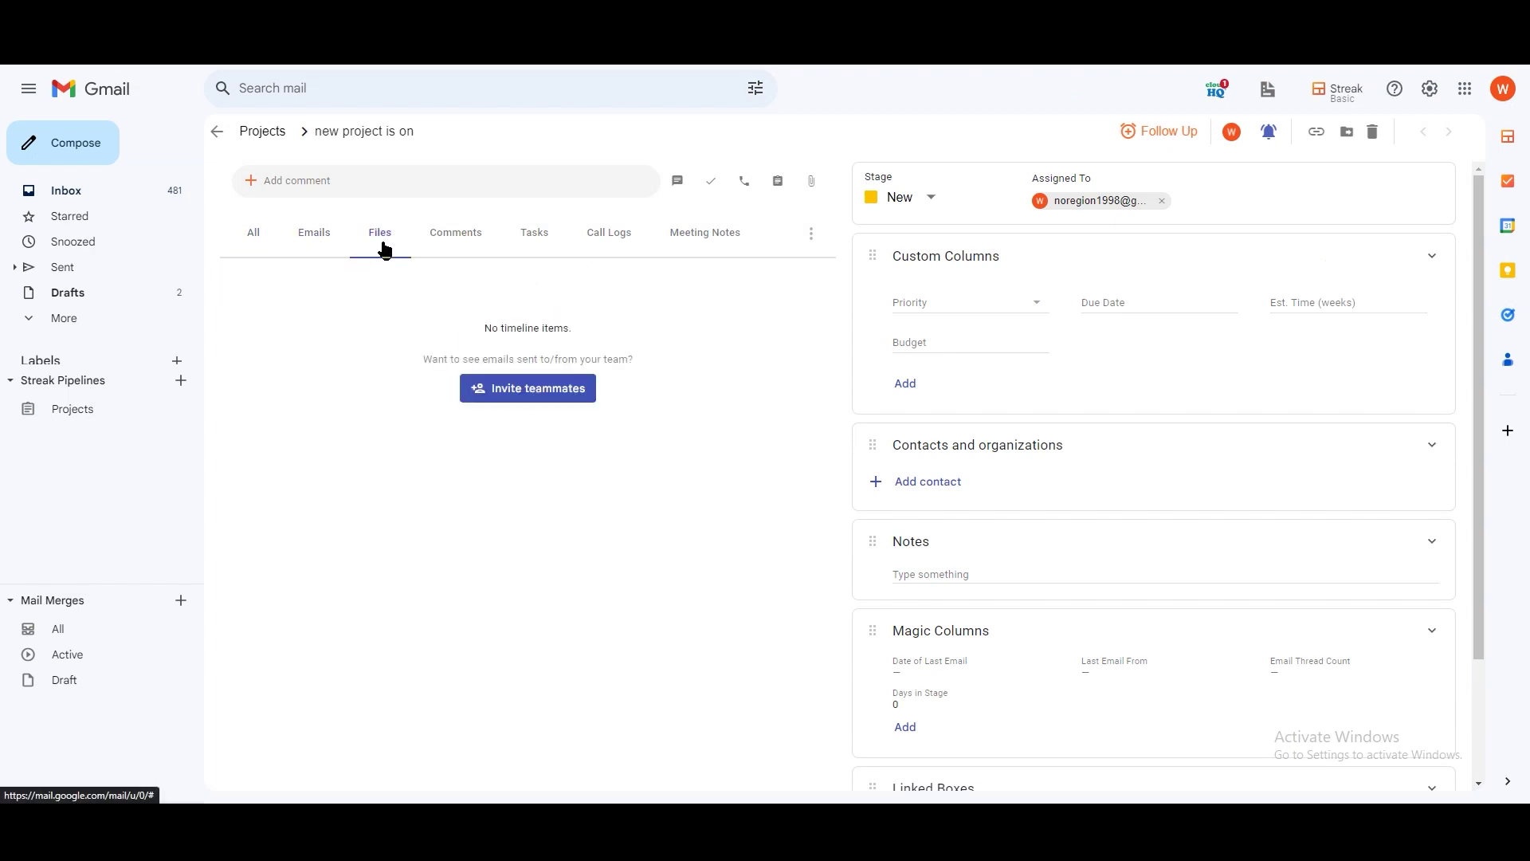
{"action": "left_click", "coordinate": [443, 239]}
{"action": "left_click", "coordinate": [550, 241]}
{"action": "left_click", "coordinate": [608, 235]}
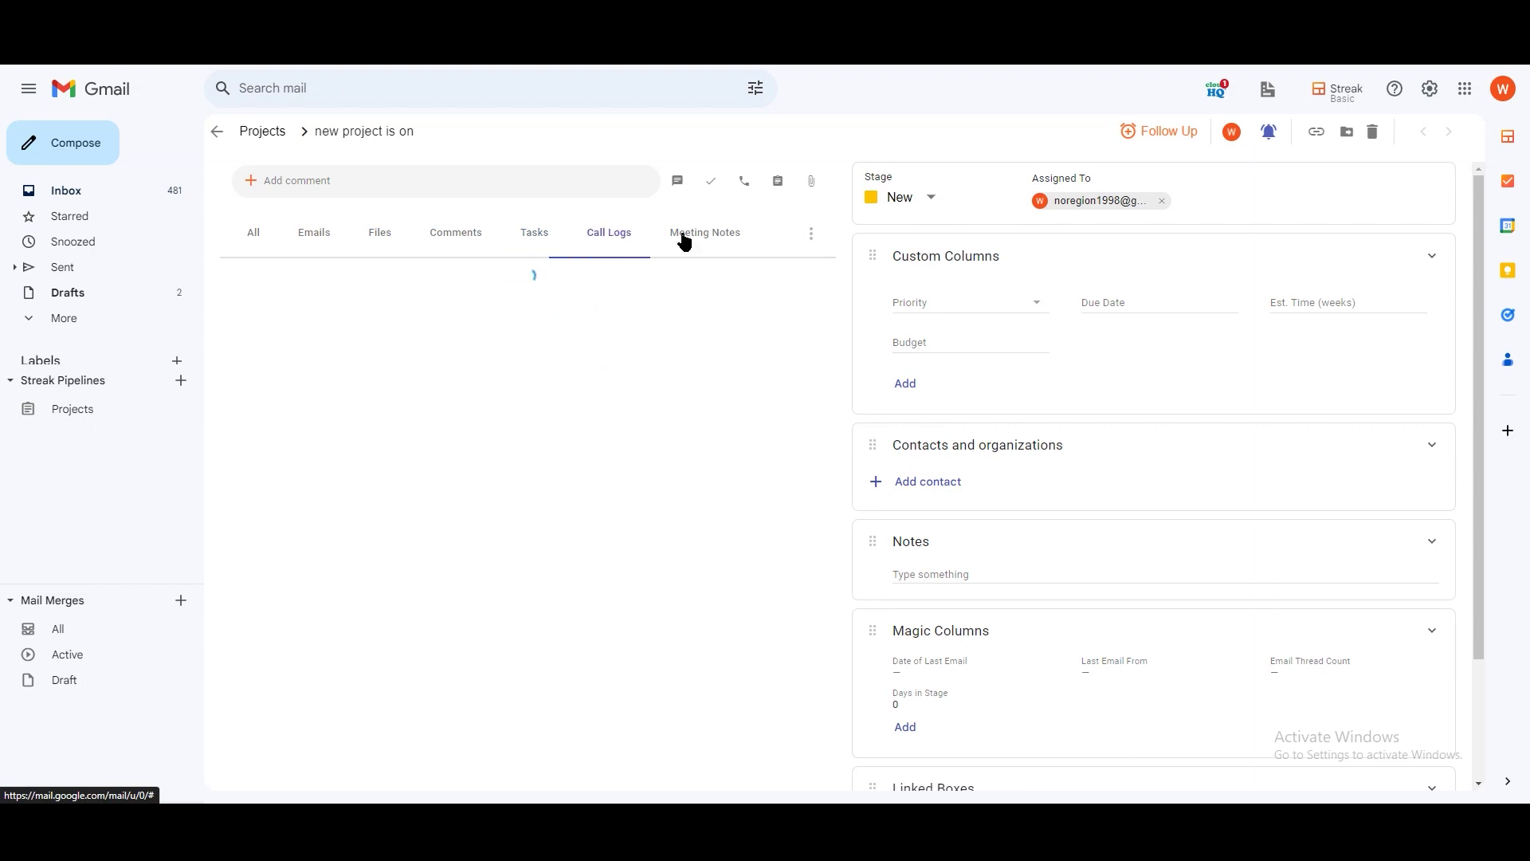
{"action": "left_click", "coordinate": [701, 236]}
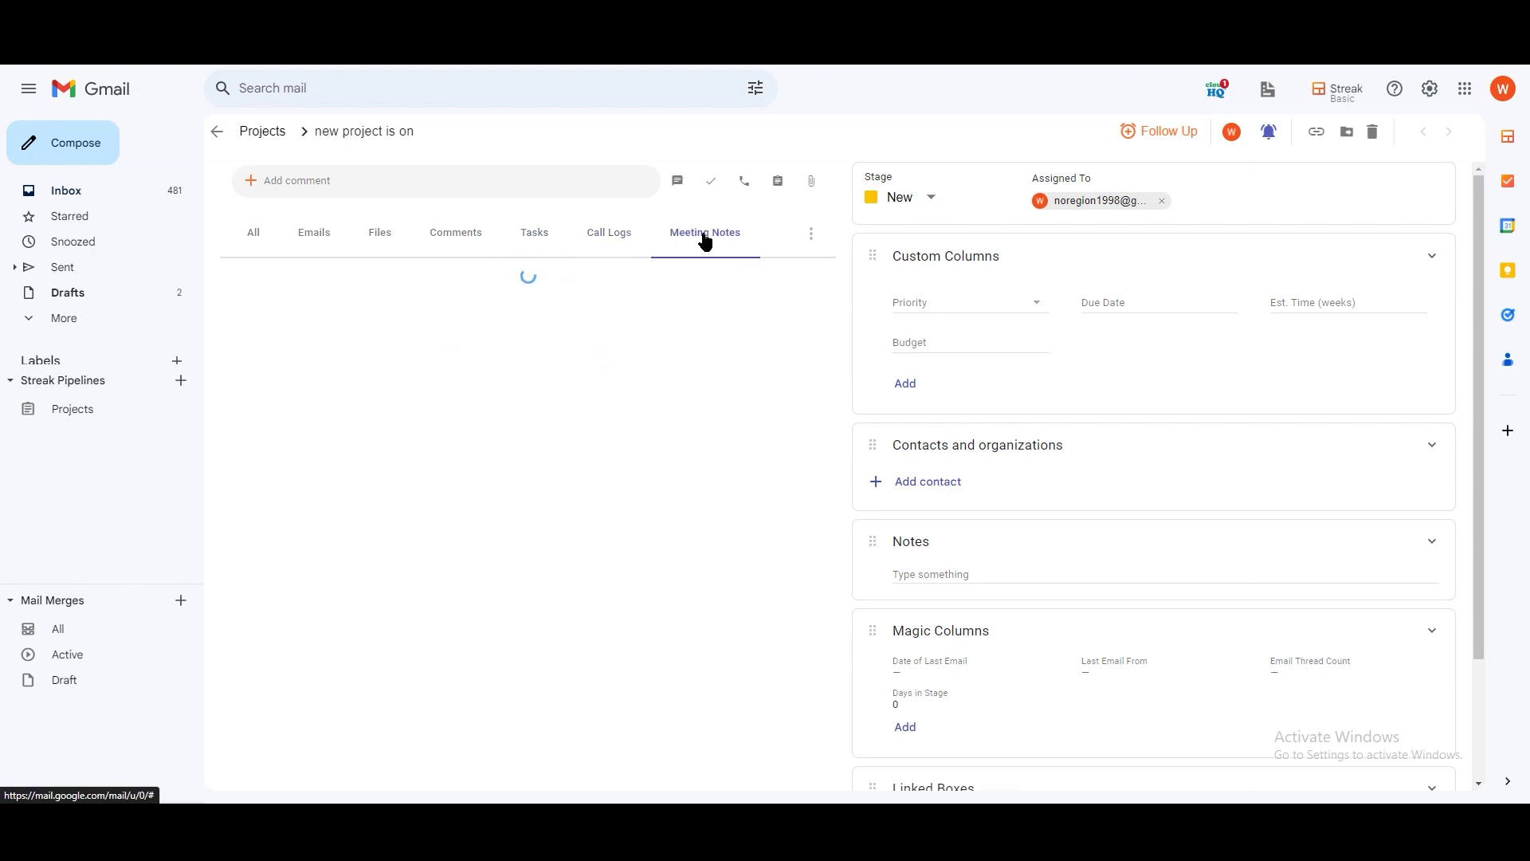
{"action": "left_click", "coordinate": [255, 237]}
{"action": "scroll", "coordinate": [1043, 430], "scroll_direction": "down", "scroll_amount": 1}
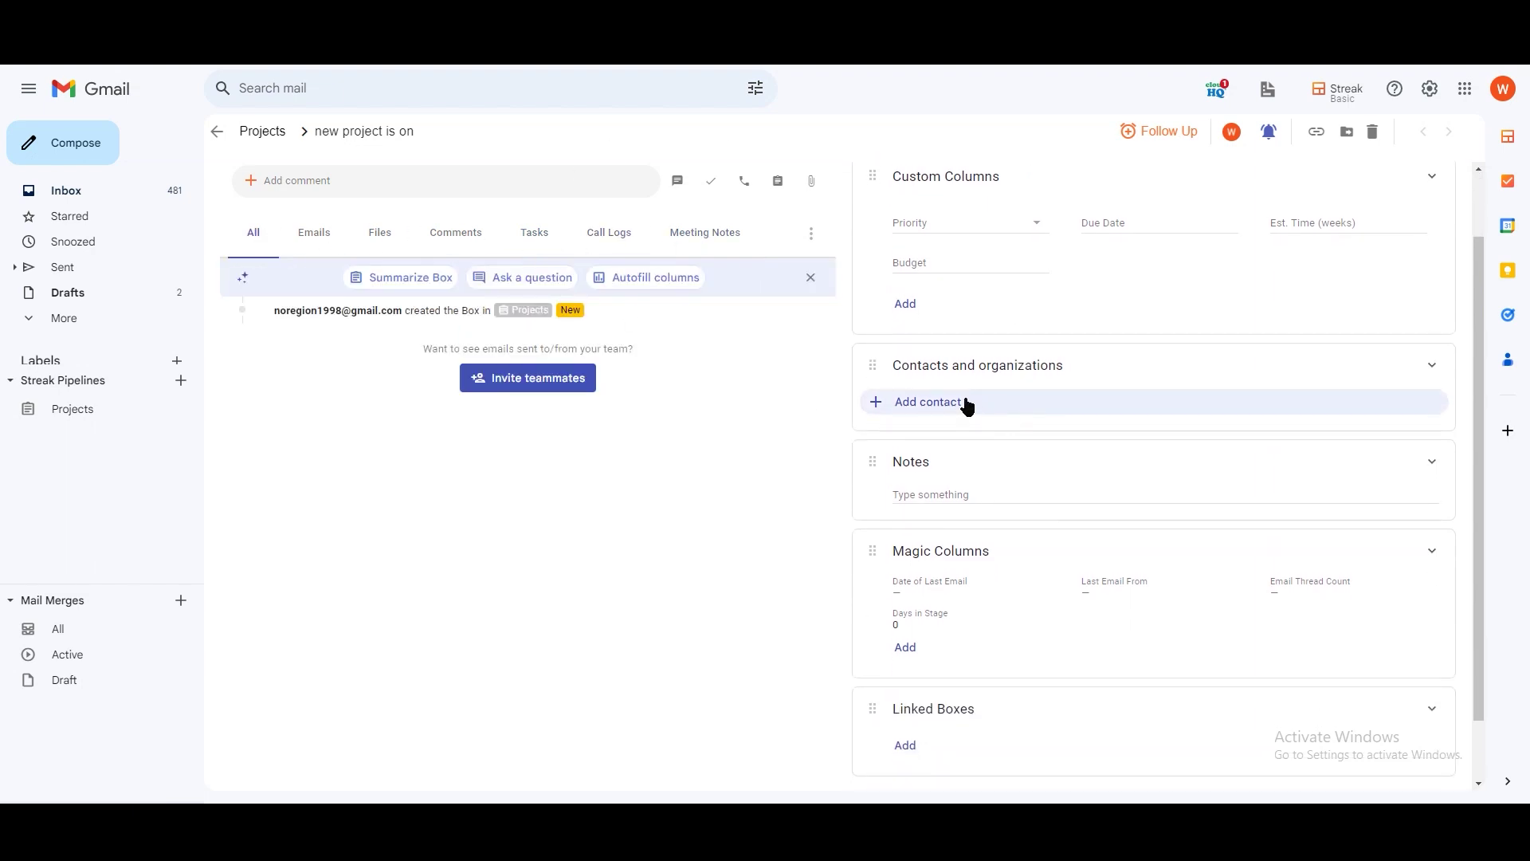
{"action": "scroll", "coordinate": [967, 403], "scroll_direction": "up", "scroll_amount": 1}
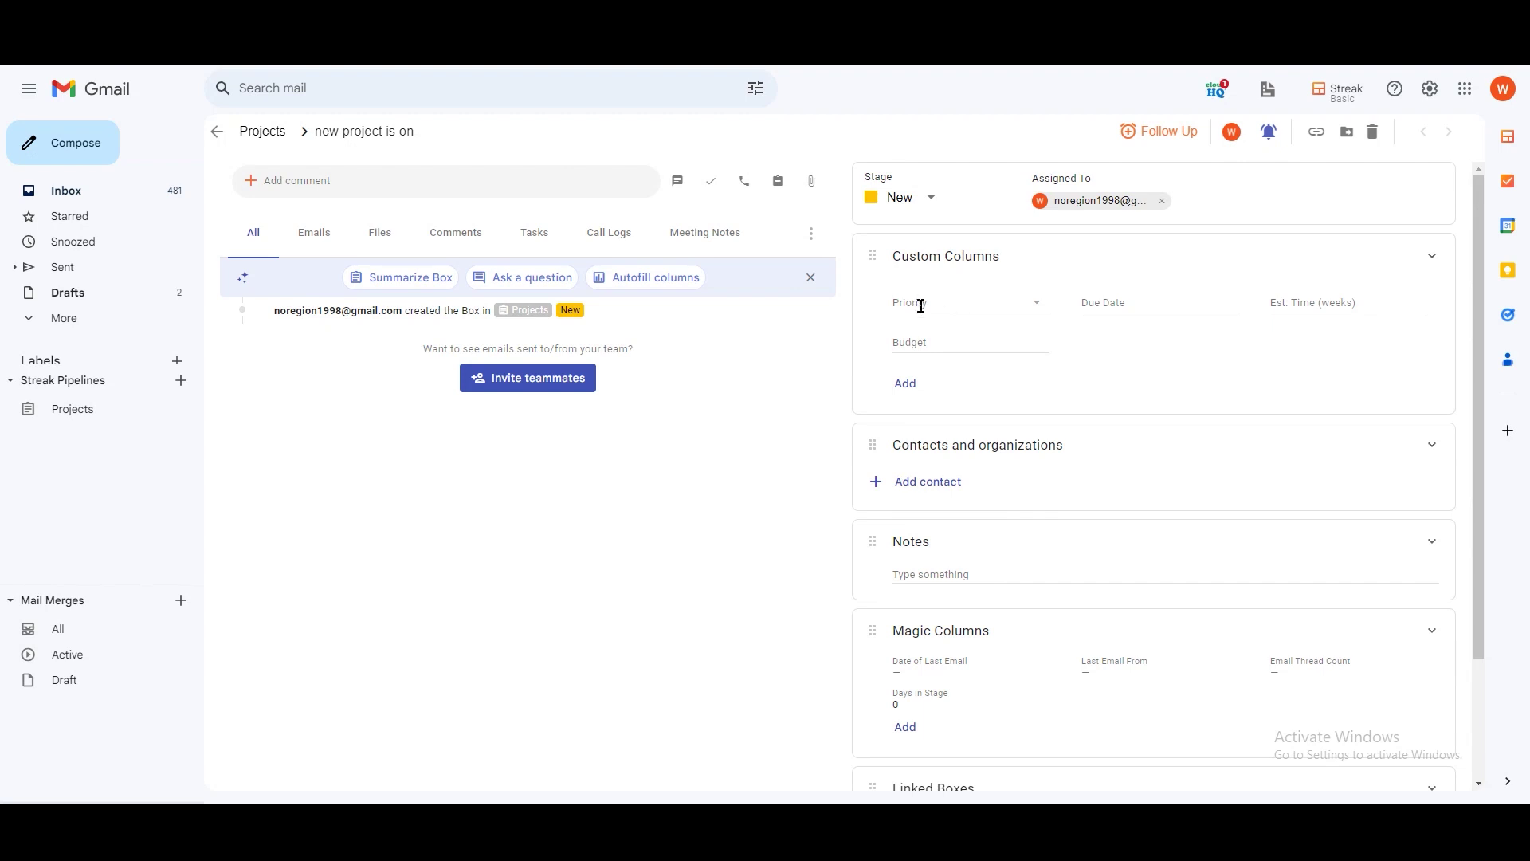
Step: Try the box's Priority field, notes, timeline filters and comments, then return to the Projects table
{"action": "left_click", "coordinate": [920, 306]}
{"action": "left_click", "coordinate": [1233, 412]}
{"action": "scroll", "coordinate": [972, 408], "scroll_direction": "down", "scroll_amount": 2}
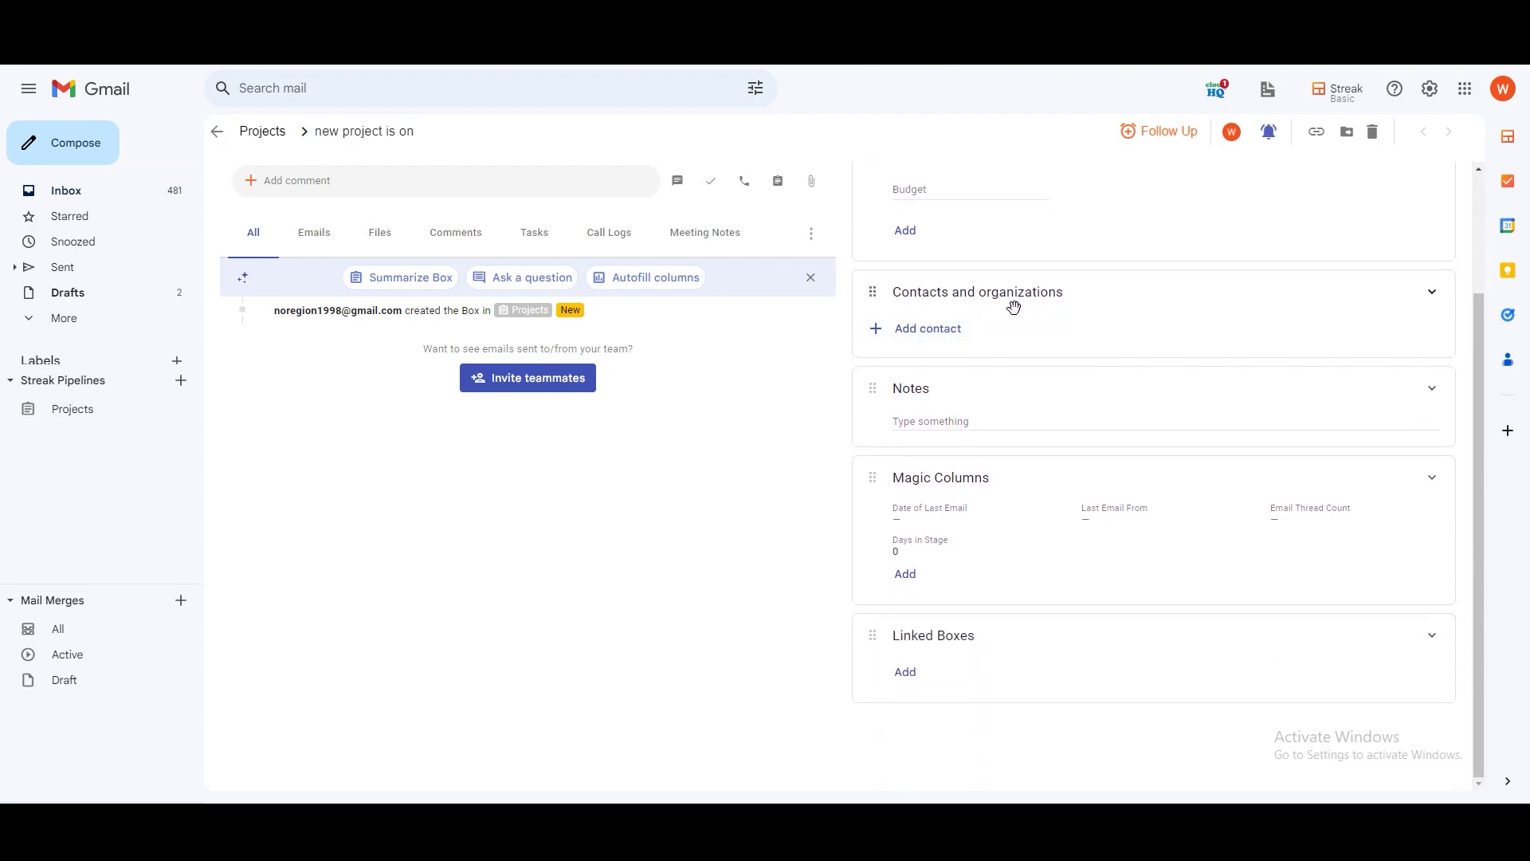
{"action": "left_click", "coordinate": [945, 421]}
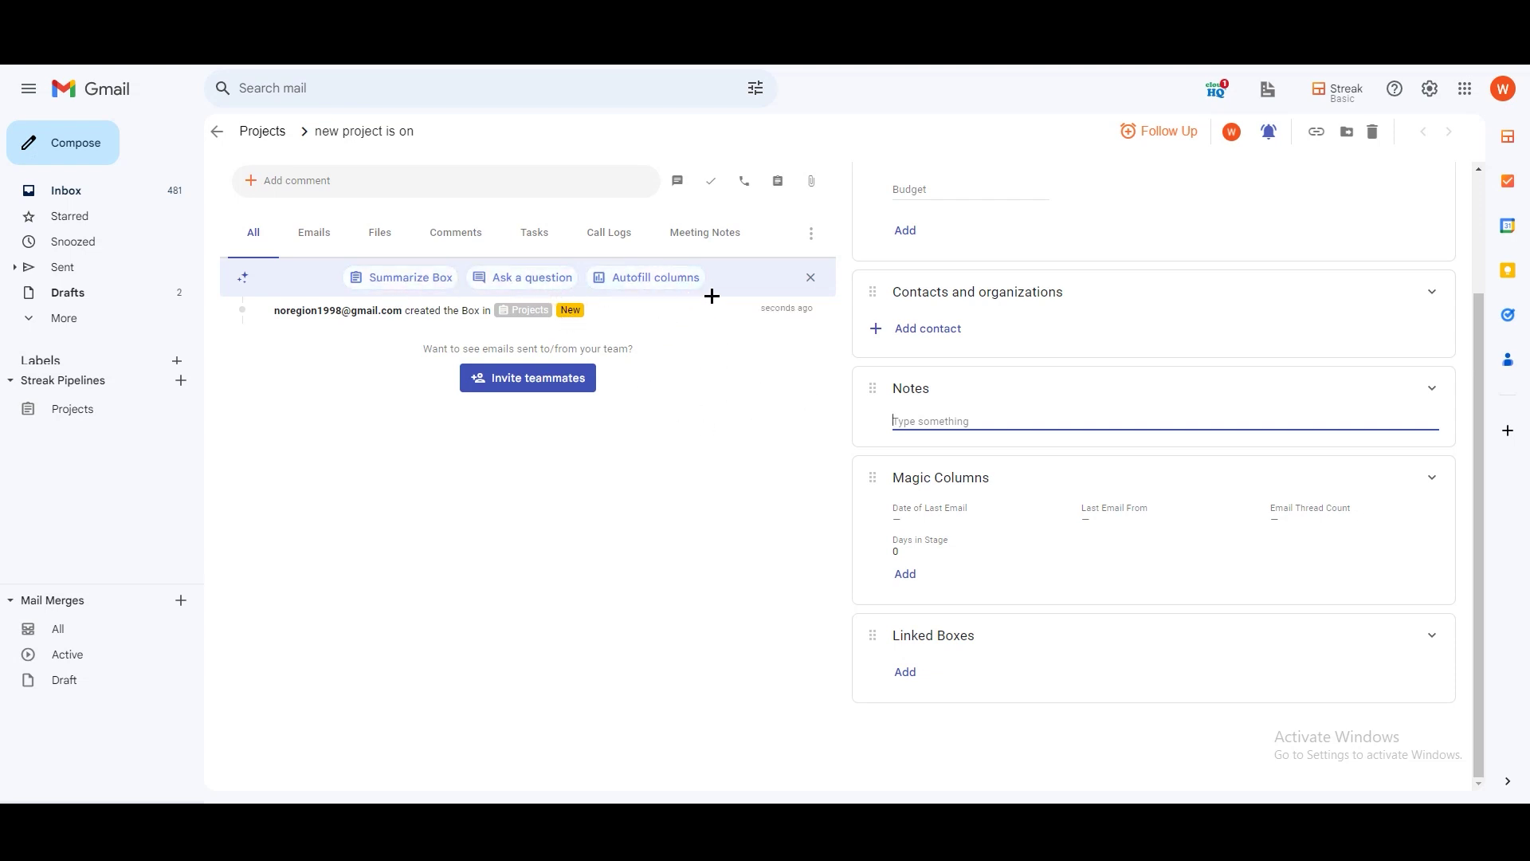
{"action": "left_click", "coordinate": [811, 278]}
{"action": "left_click", "coordinate": [811, 233]}
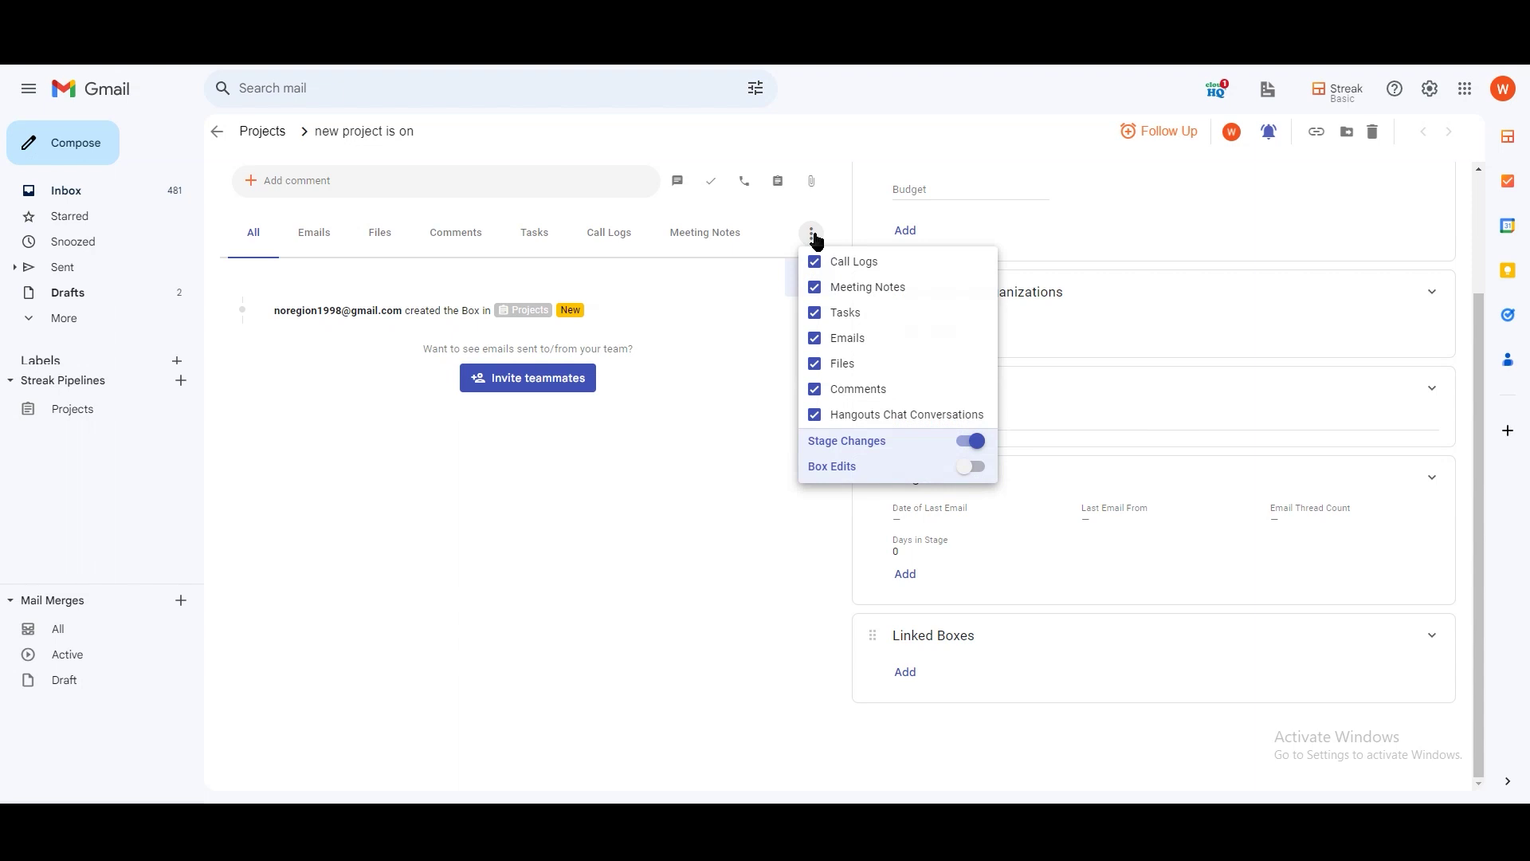
{"action": "left_click", "coordinate": [813, 236]}
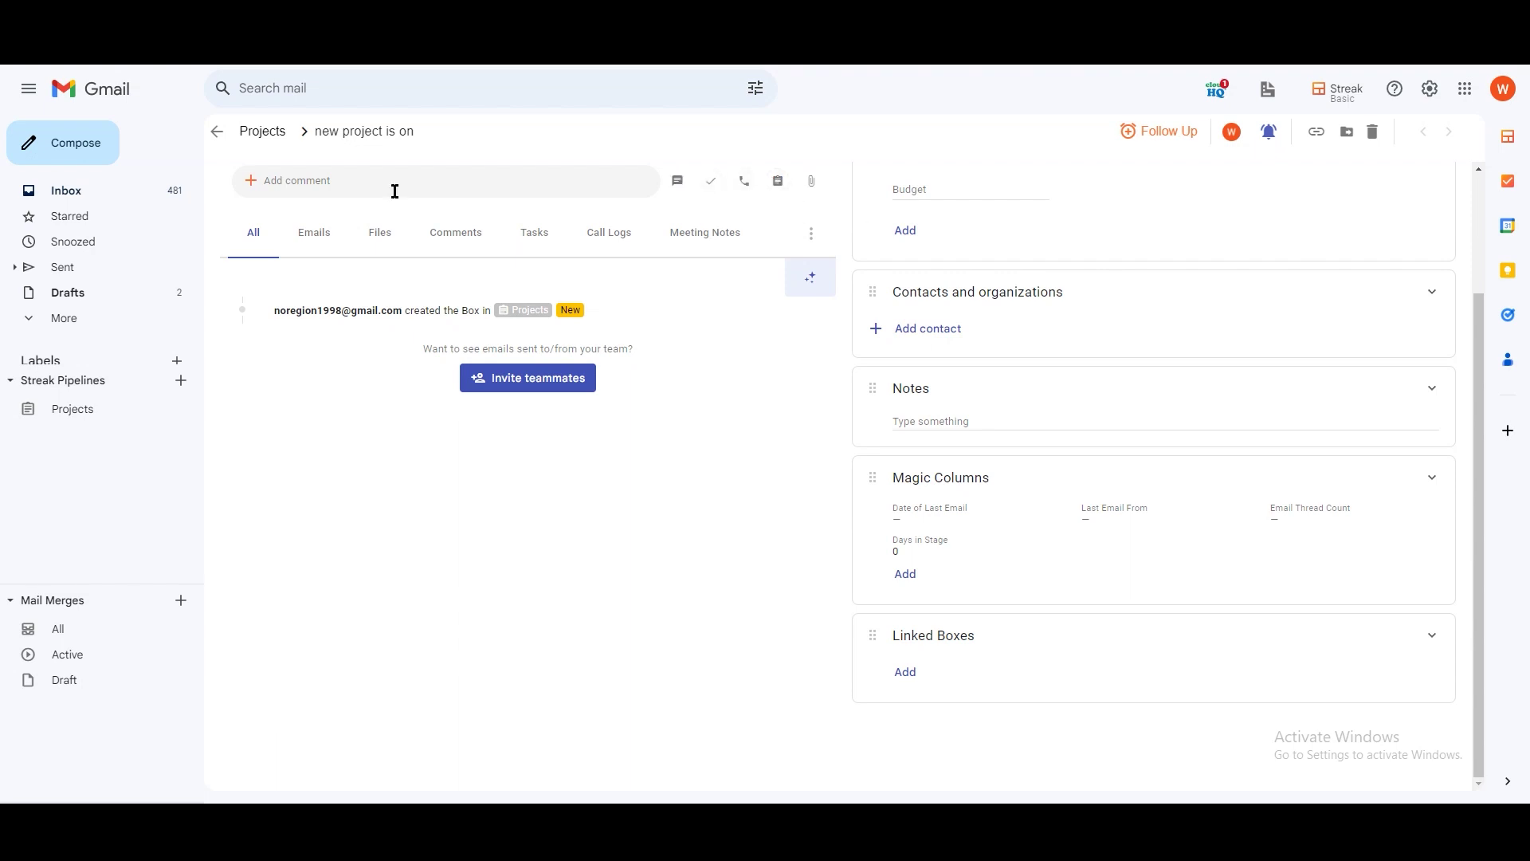
{"action": "left_click", "coordinate": [271, 193]}
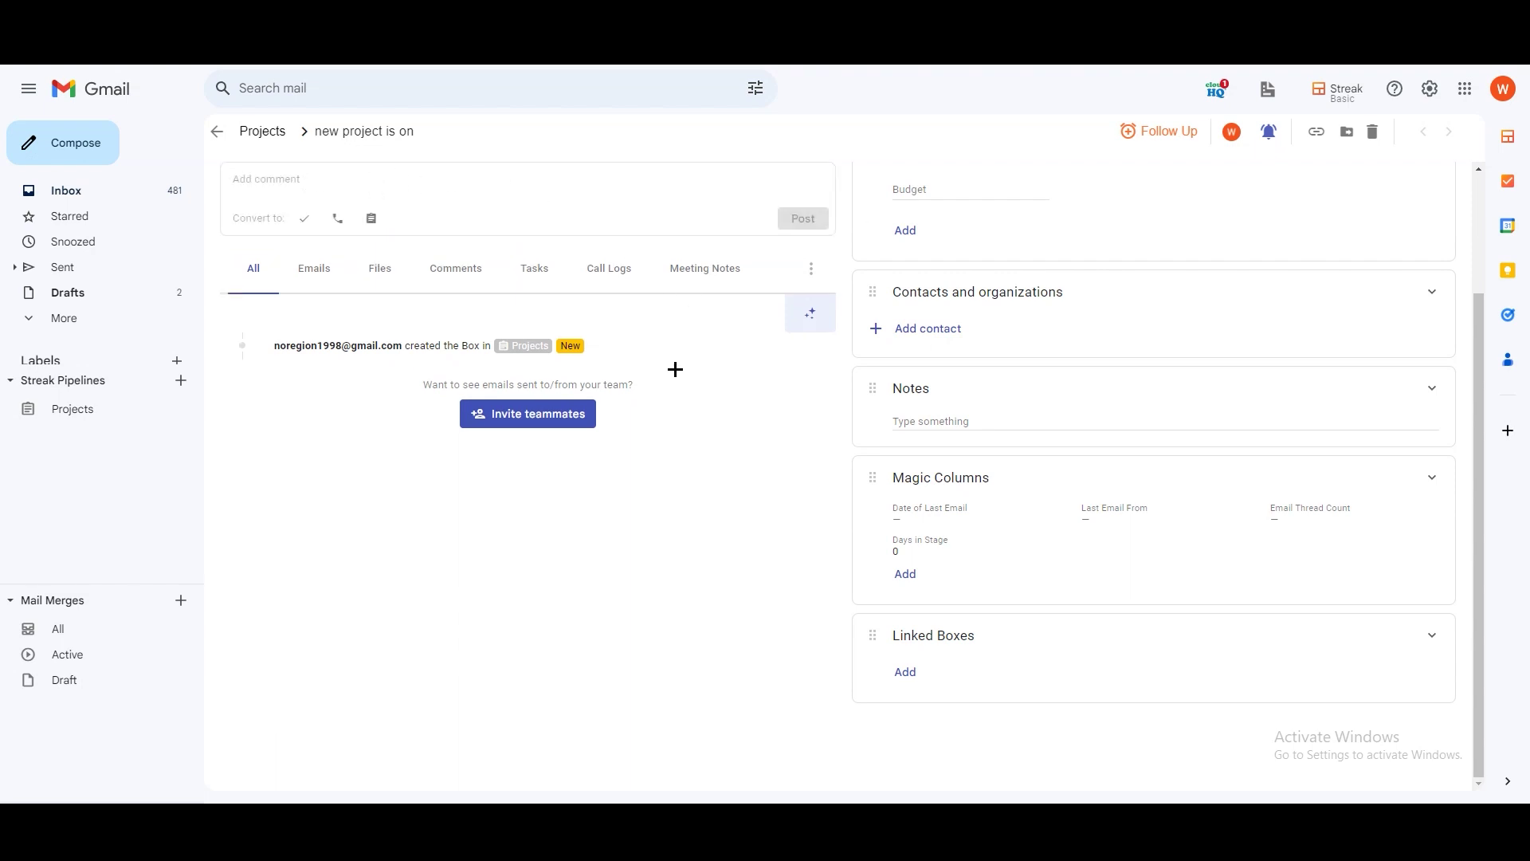
{"action": "left_click", "coordinate": [253, 134]}
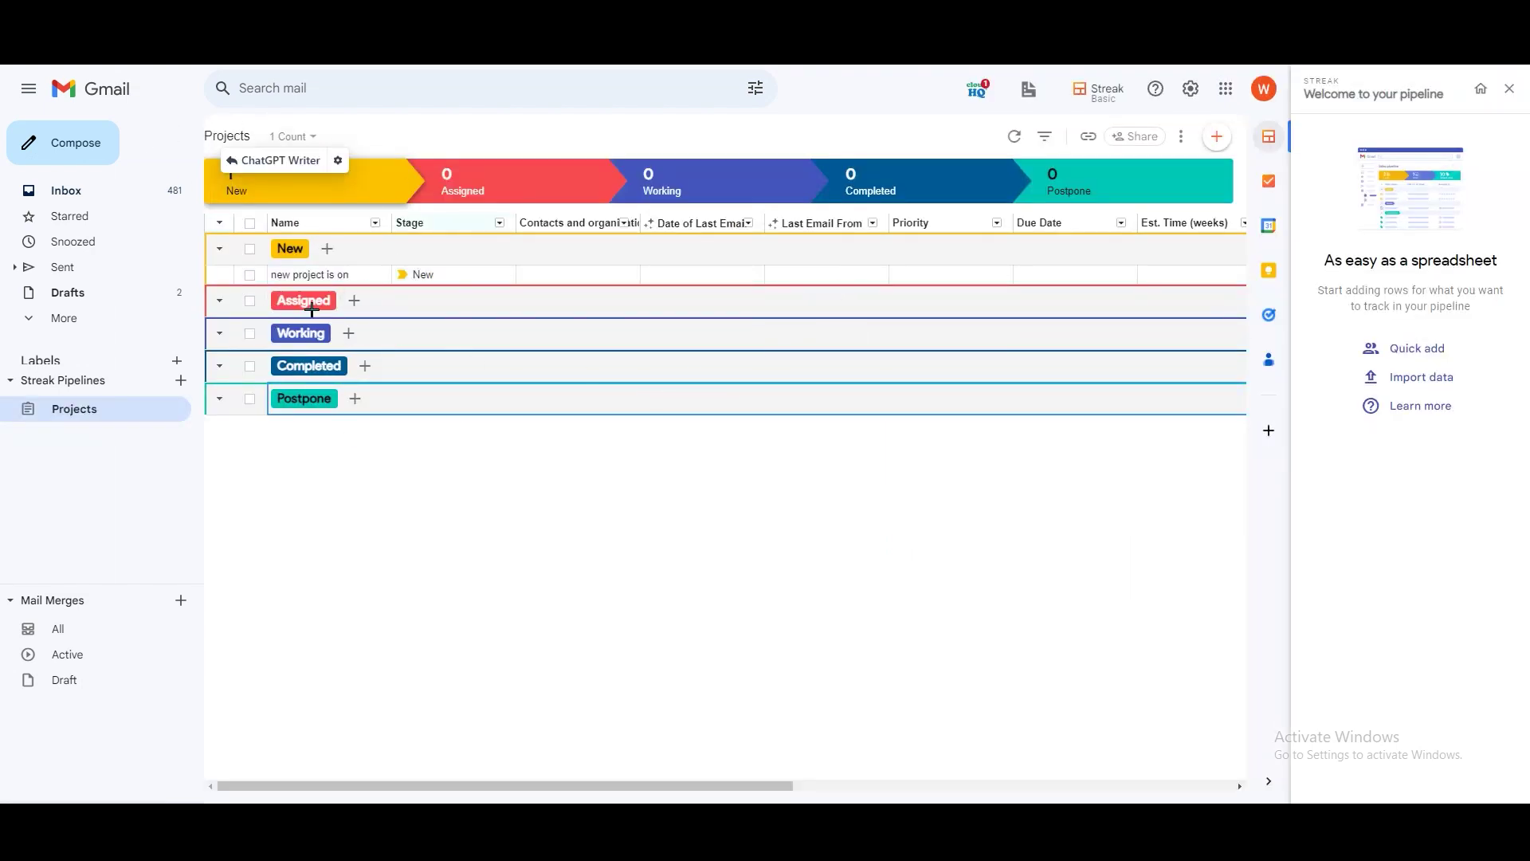
Step: Add an unnamed box under the Assigned stage of the Projects pipeline
{"action": "left_click", "coordinate": [354, 300]}
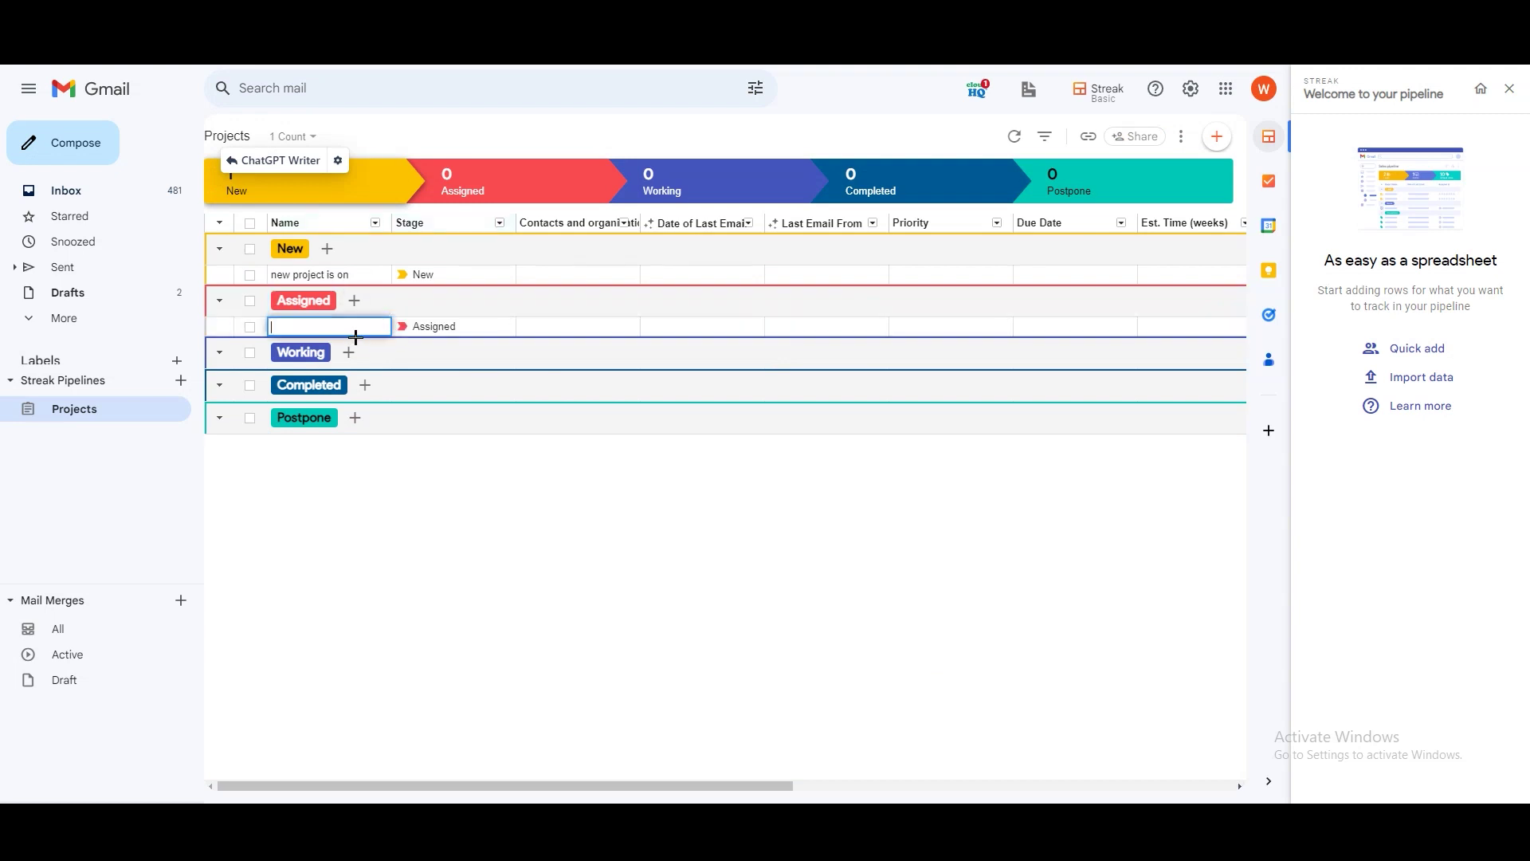
{"action": "left_click", "coordinate": [440, 323]}
{"action": "left_click", "coordinate": [326, 320]}
{"action": "left_click", "coordinate": [227, 324]}
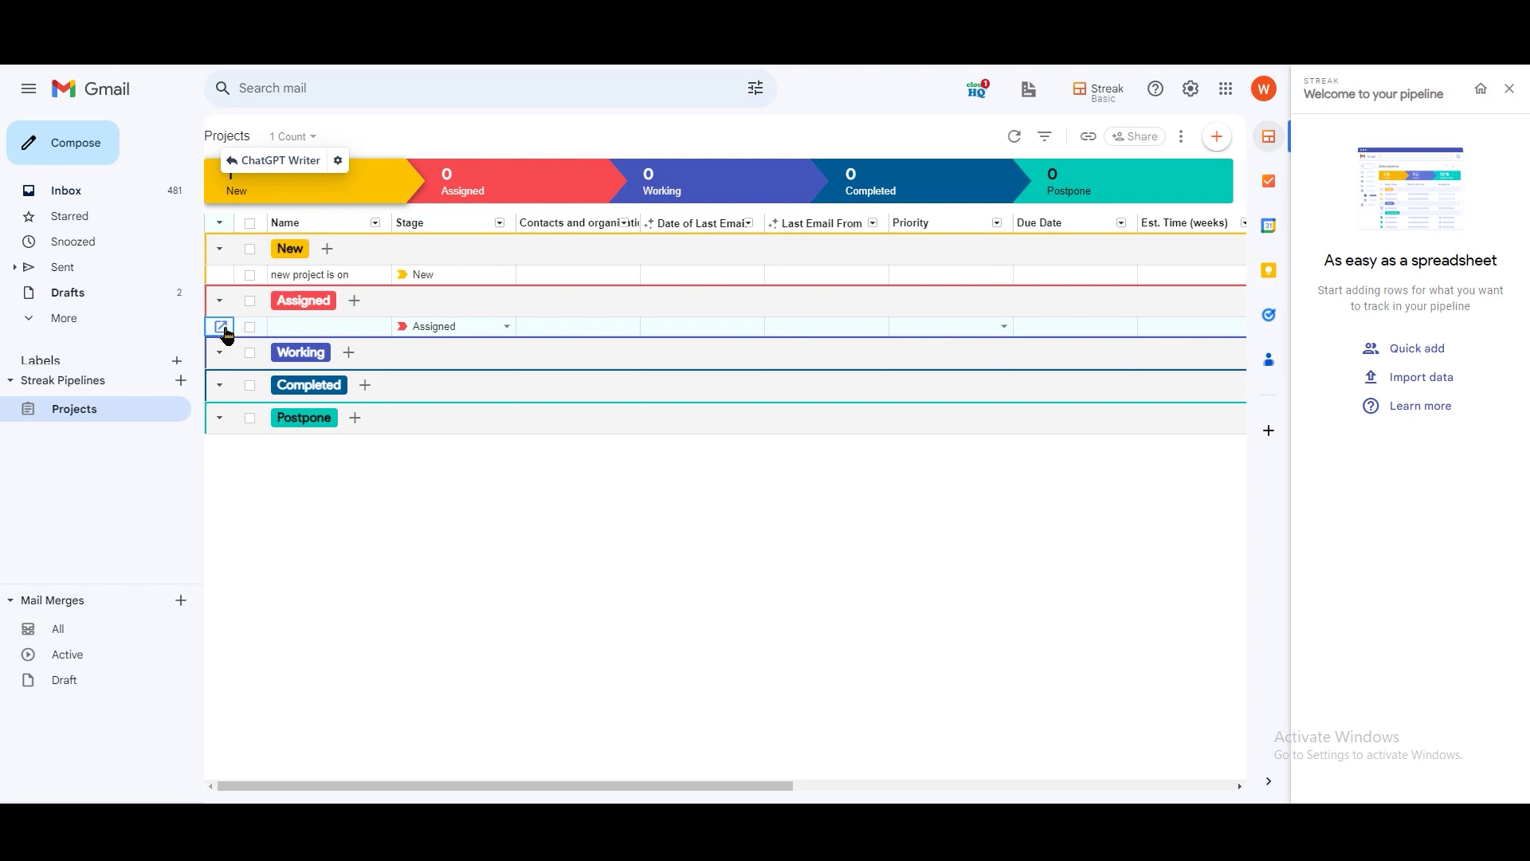
{"action": "left_click", "coordinate": [529, 594]}
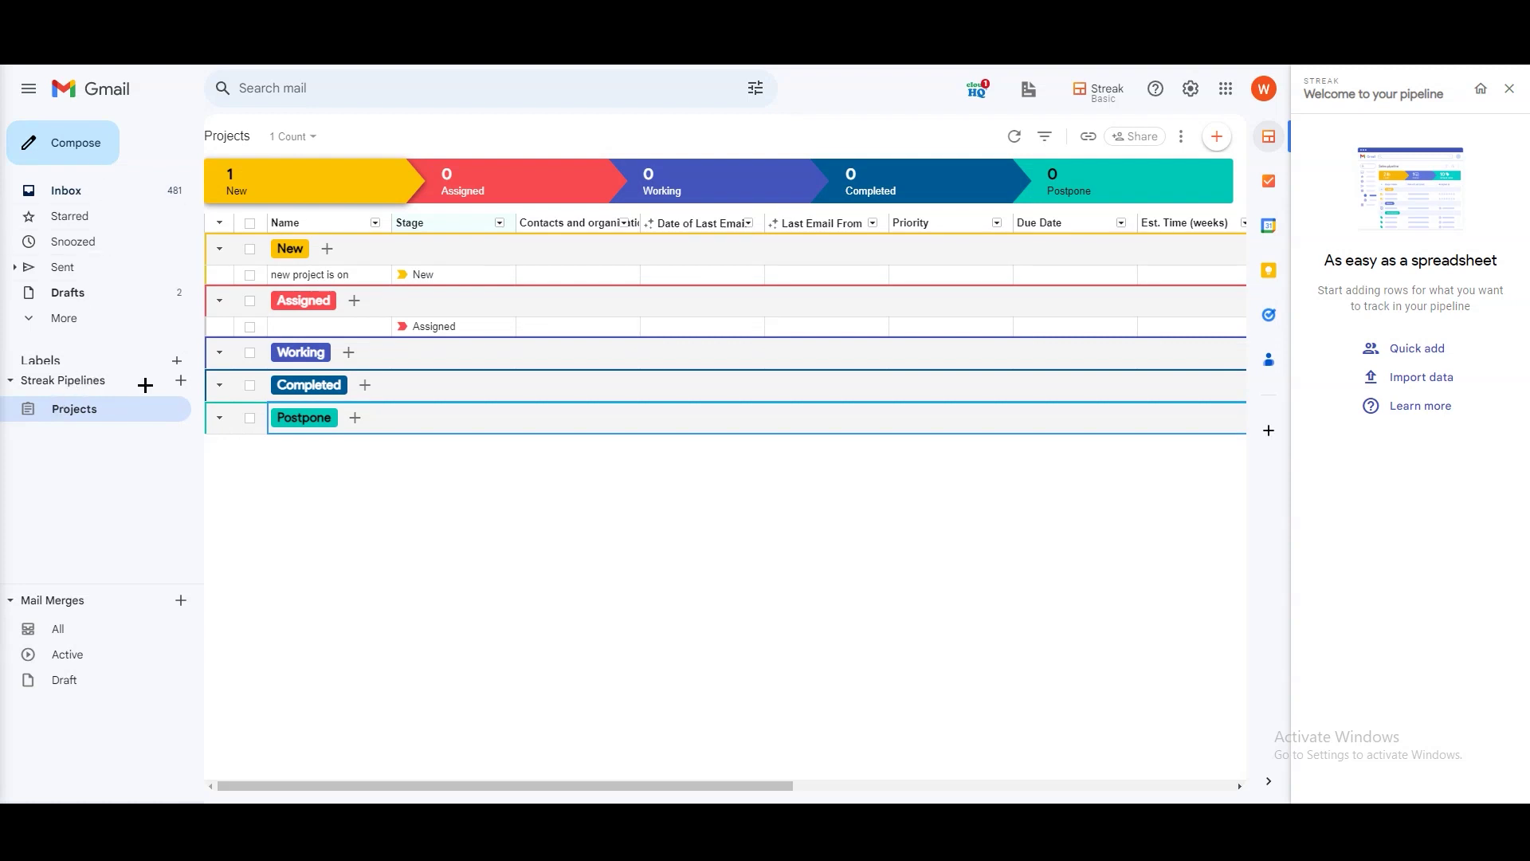
Step: Preview the new-pipeline template gallery, then cancel without creating a pipeline
{"action": "left_click", "coordinate": [182, 381]}
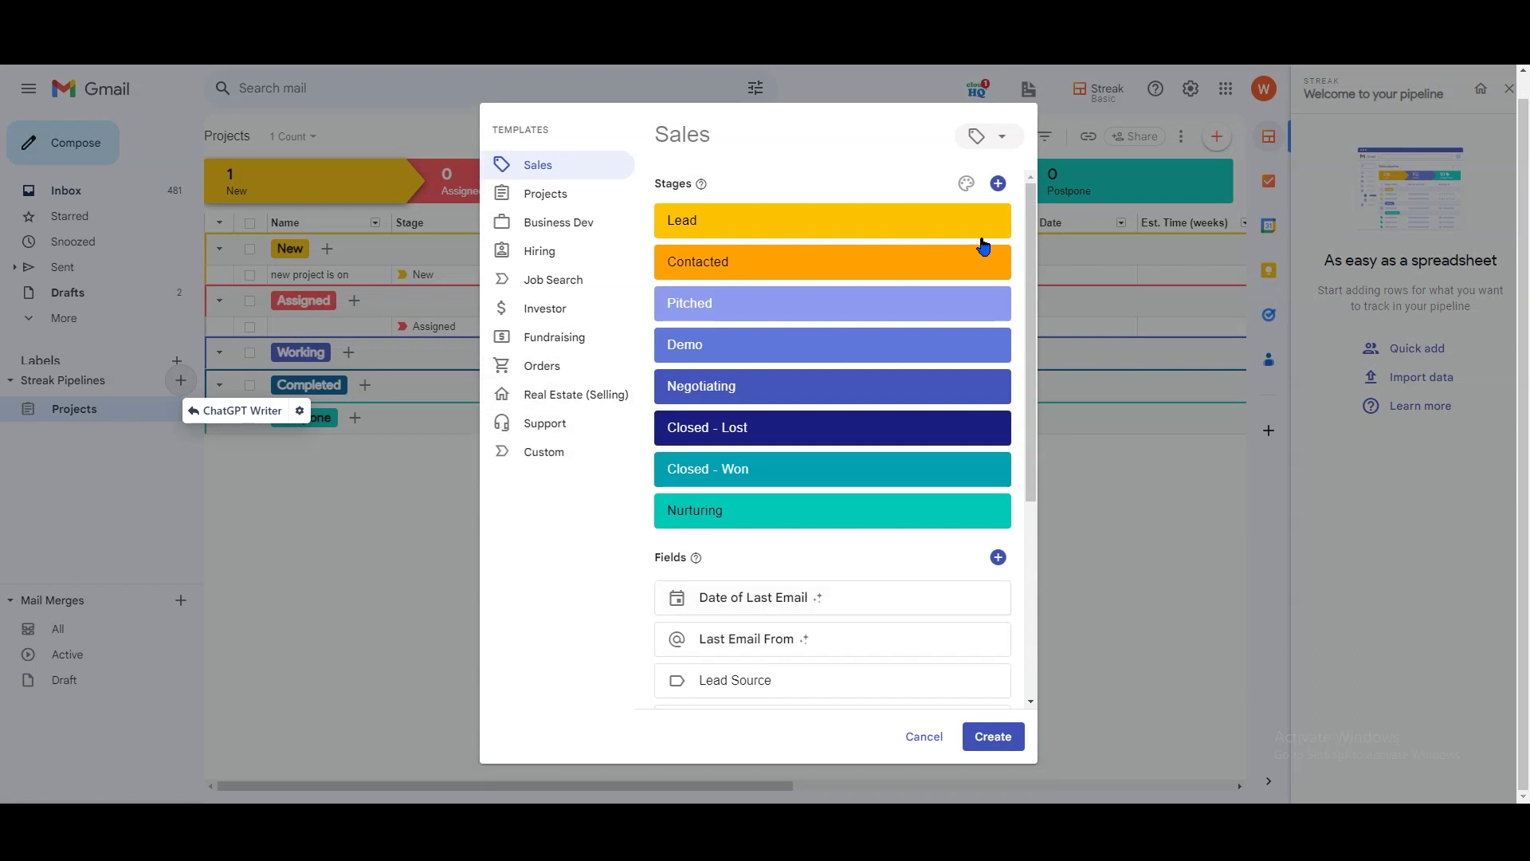
{"action": "left_click", "coordinate": [925, 735]}
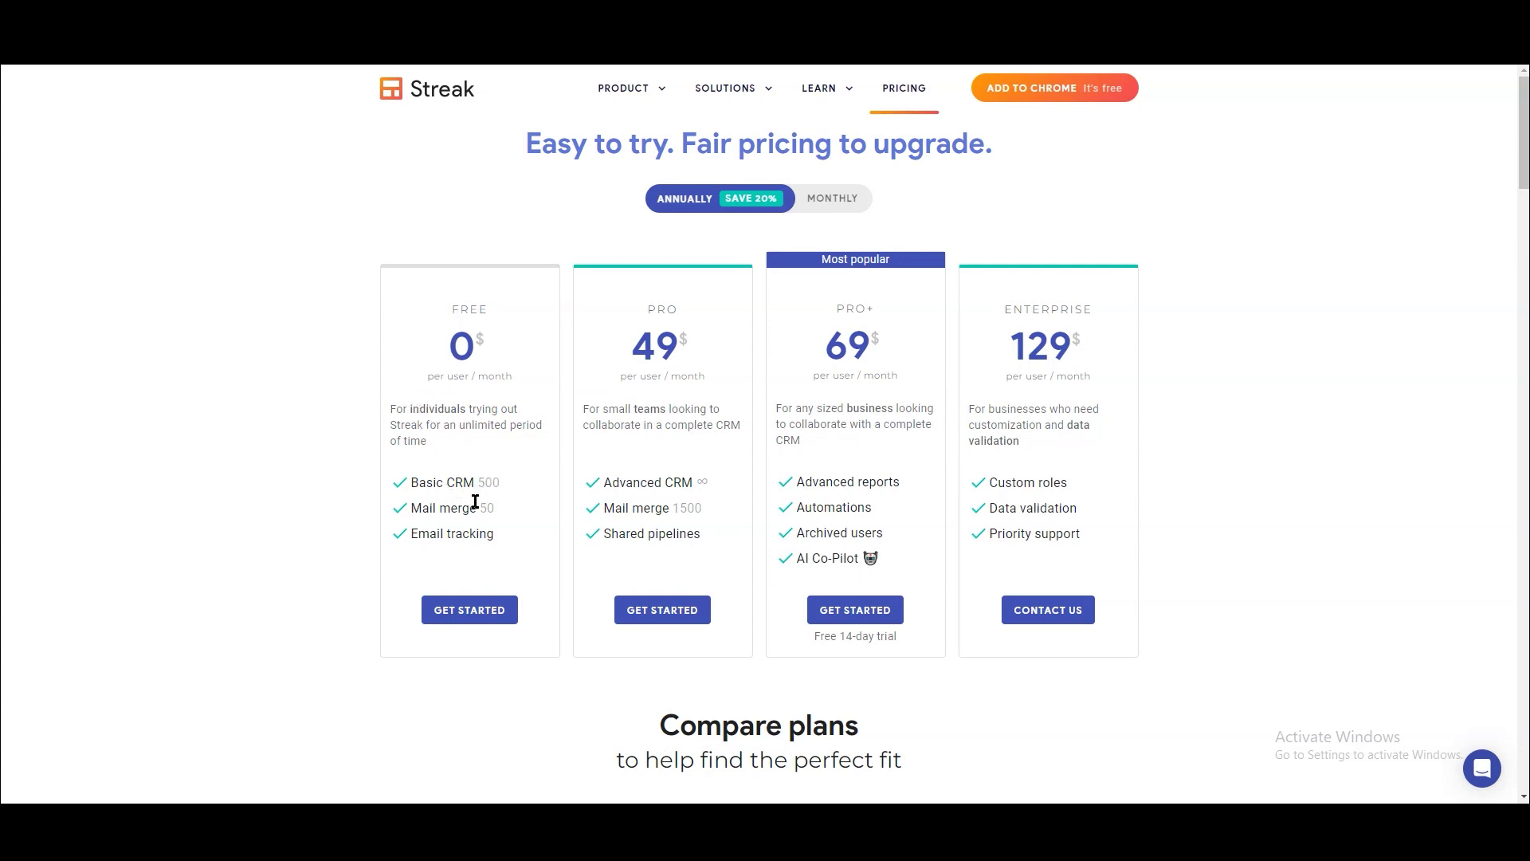
{"action": "left_click_drag", "start_coordinate": [503, 483], "coordinate": [476, 508]}
{"action": "left_click", "coordinate": [495, 531]}
{"action": "left_click_drag", "start_coordinate": [494, 507], "coordinate": [421, 507]}
{"action": "left_click", "coordinate": [389, 555]}
{"action": "left_click_drag", "start_coordinate": [810, 635], "coordinate": [926, 649]}
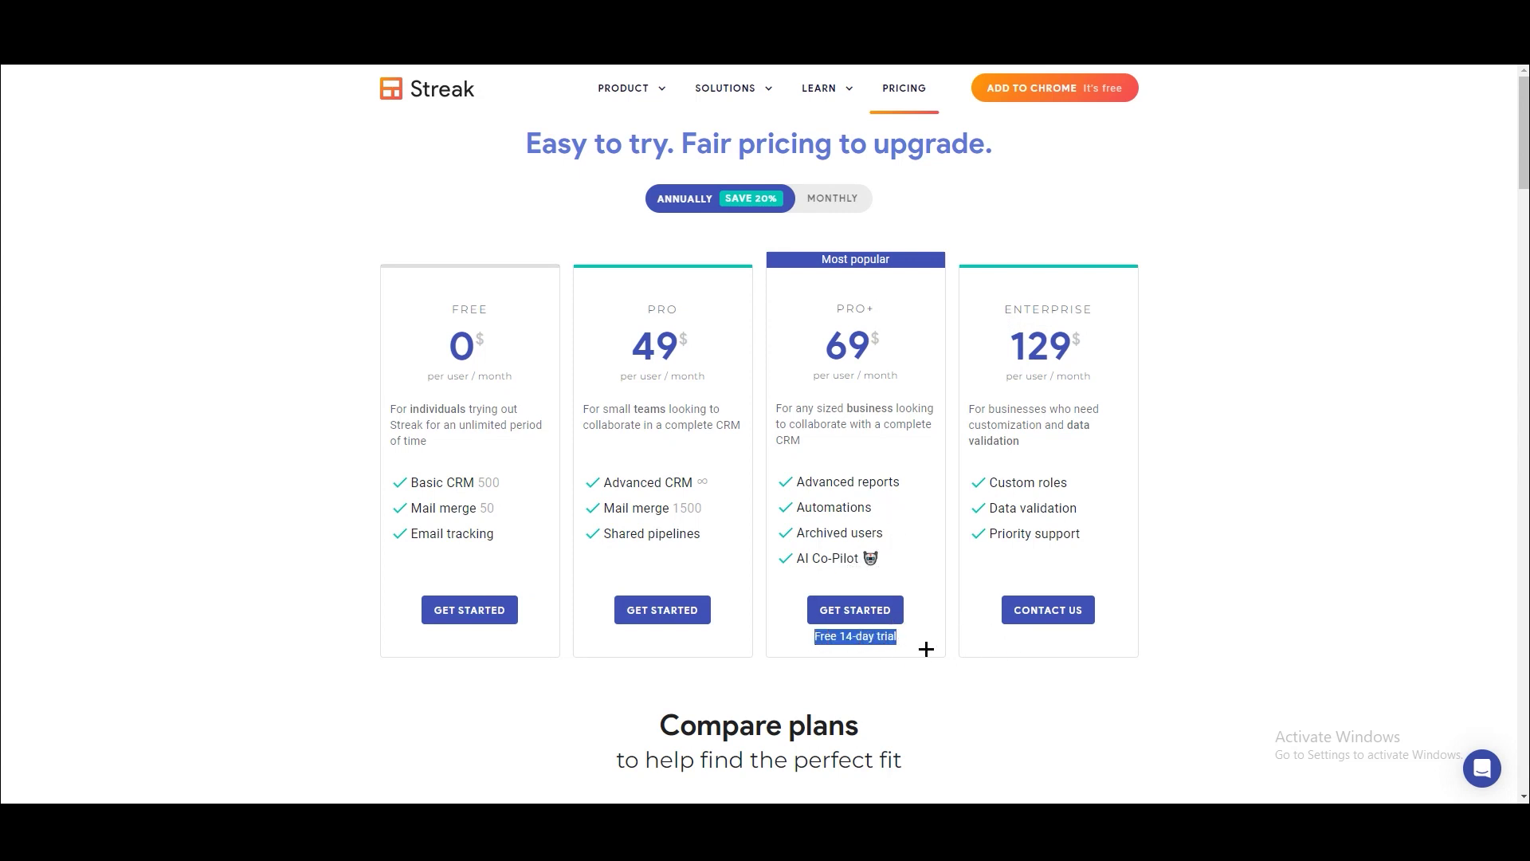
{"action": "left_click", "coordinate": [1259, 574]}
{"action": "scroll", "coordinate": [855, 429], "scroll_direction": "down", "scroll_amount": 2}
{"action": "scroll", "coordinate": [991, 540], "scroll_direction": "down", "scroll_amount": 5}
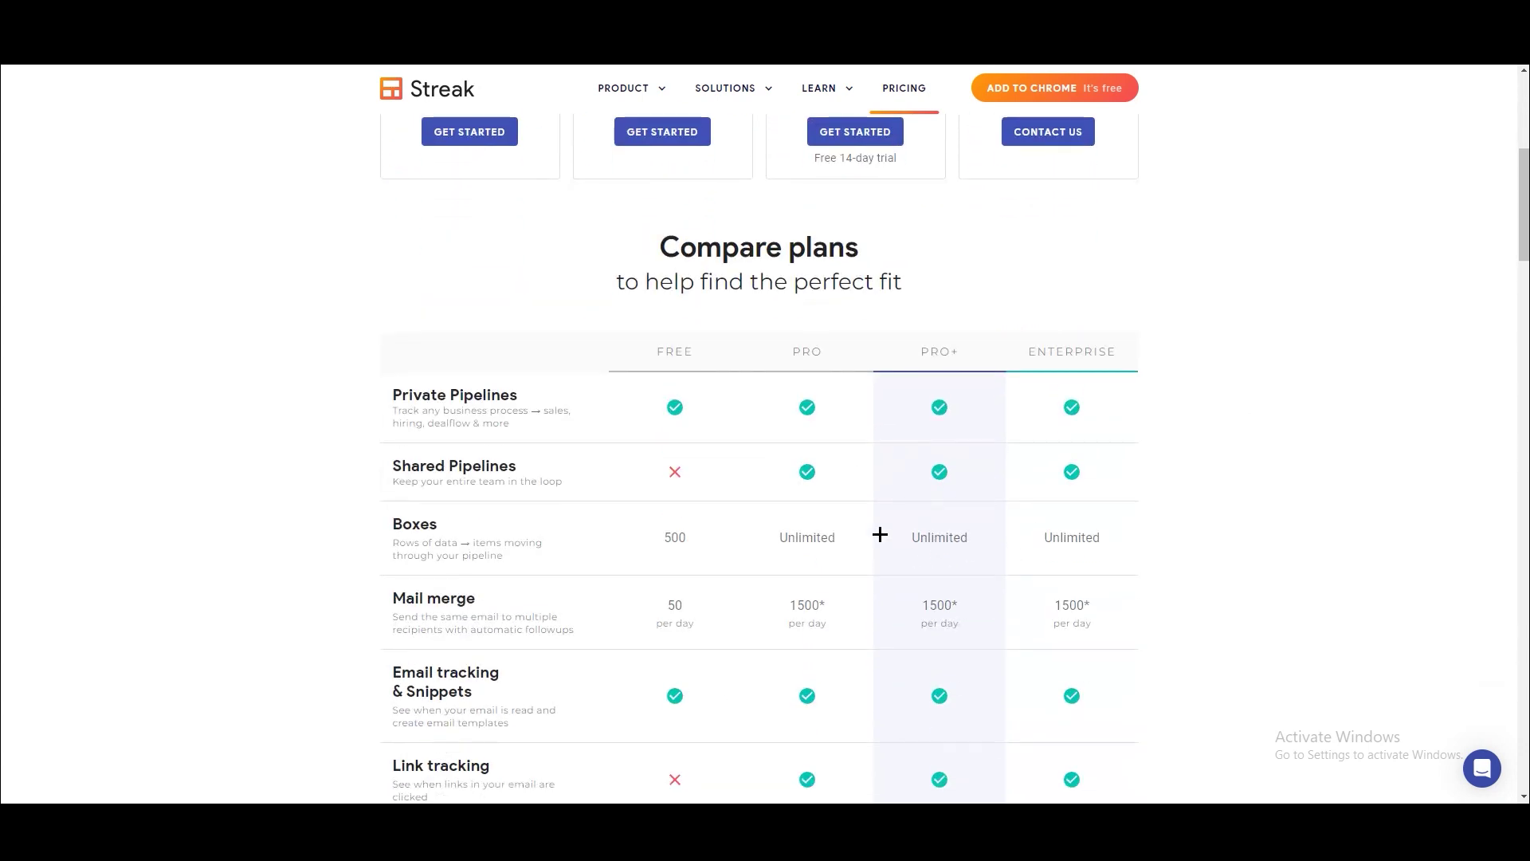
{"action": "scroll", "coordinate": [656, 366], "scroll_direction": "down", "scroll_amount": 2}
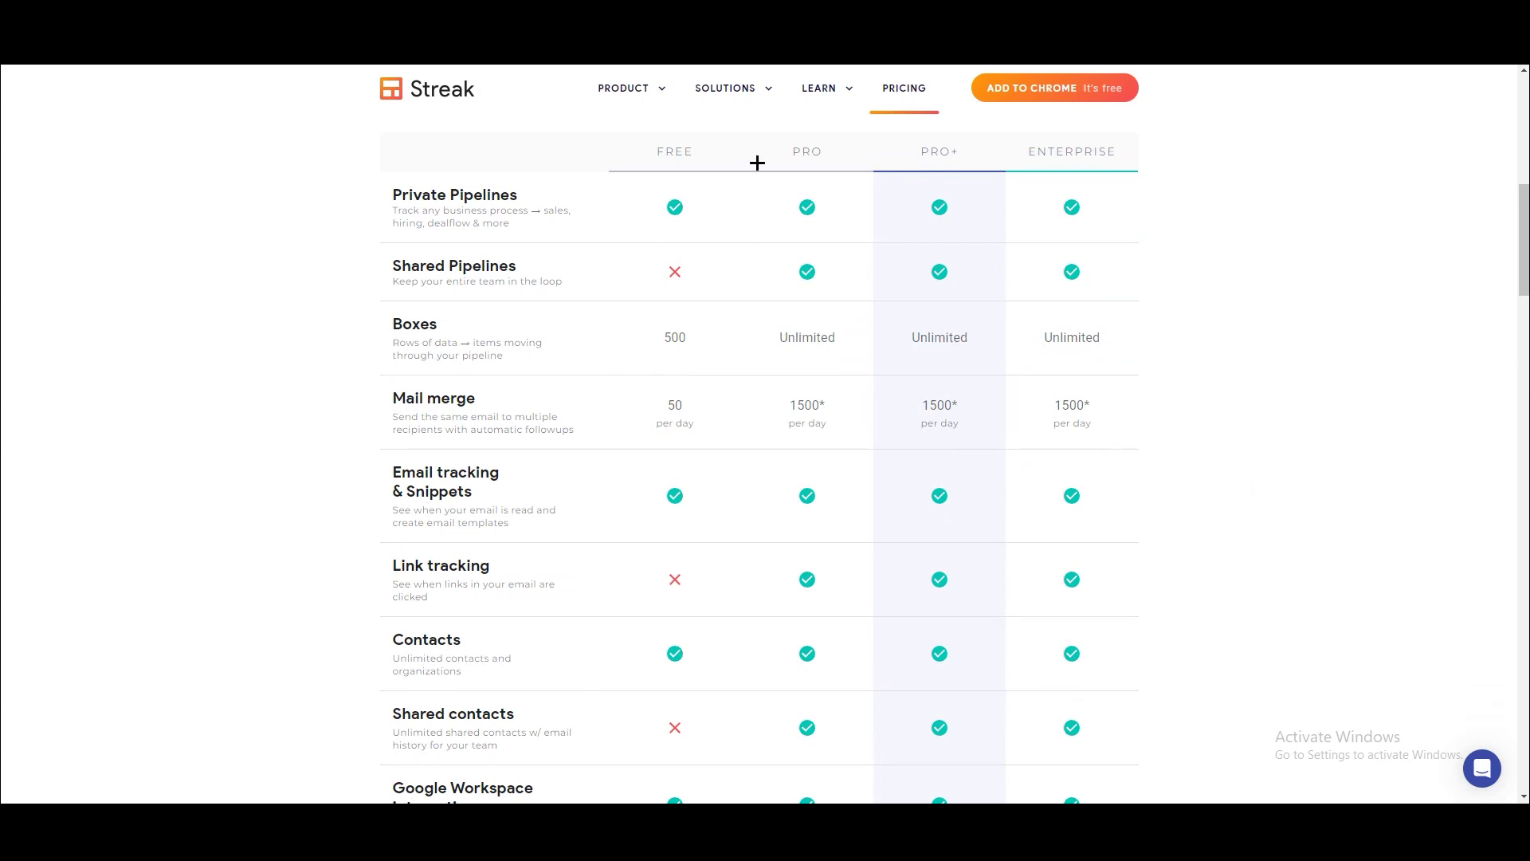
{"action": "scroll", "coordinate": [1066, 723], "scroll_direction": "down", "scroll_amount": 1}
{"action": "scroll", "coordinate": [983, 516], "scroll_direction": "up", "scroll_amount": 2}
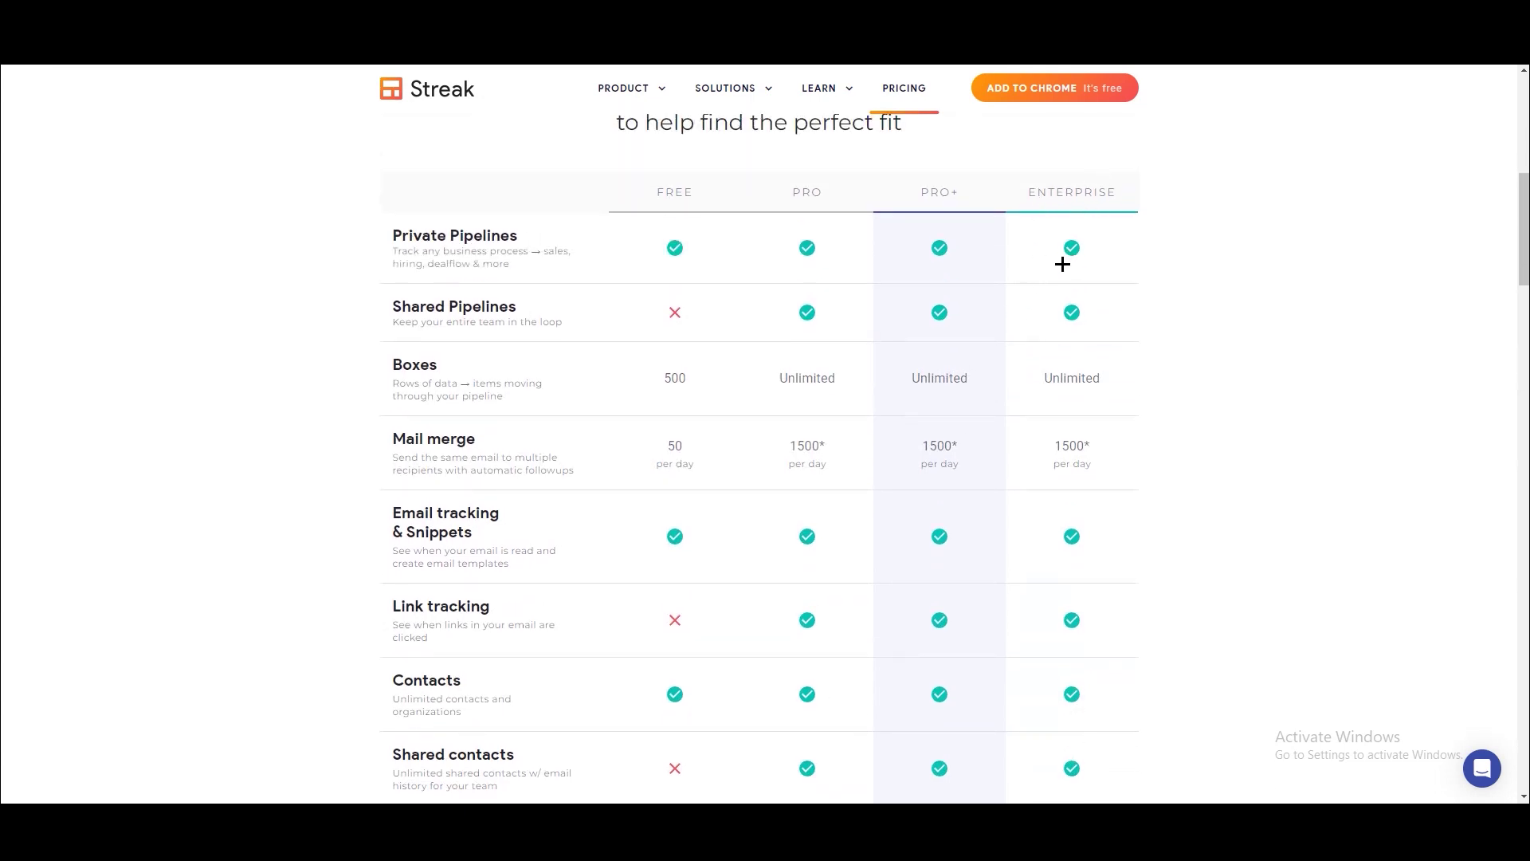
{"action": "scroll", "coordinate": [1044, 570], "scroll_direction": "down", "scroll_amount": 9}
{"action": "scroll", "coordinate": [1222, 601], "scroll_direction": "up", "scroll_amount": 17}
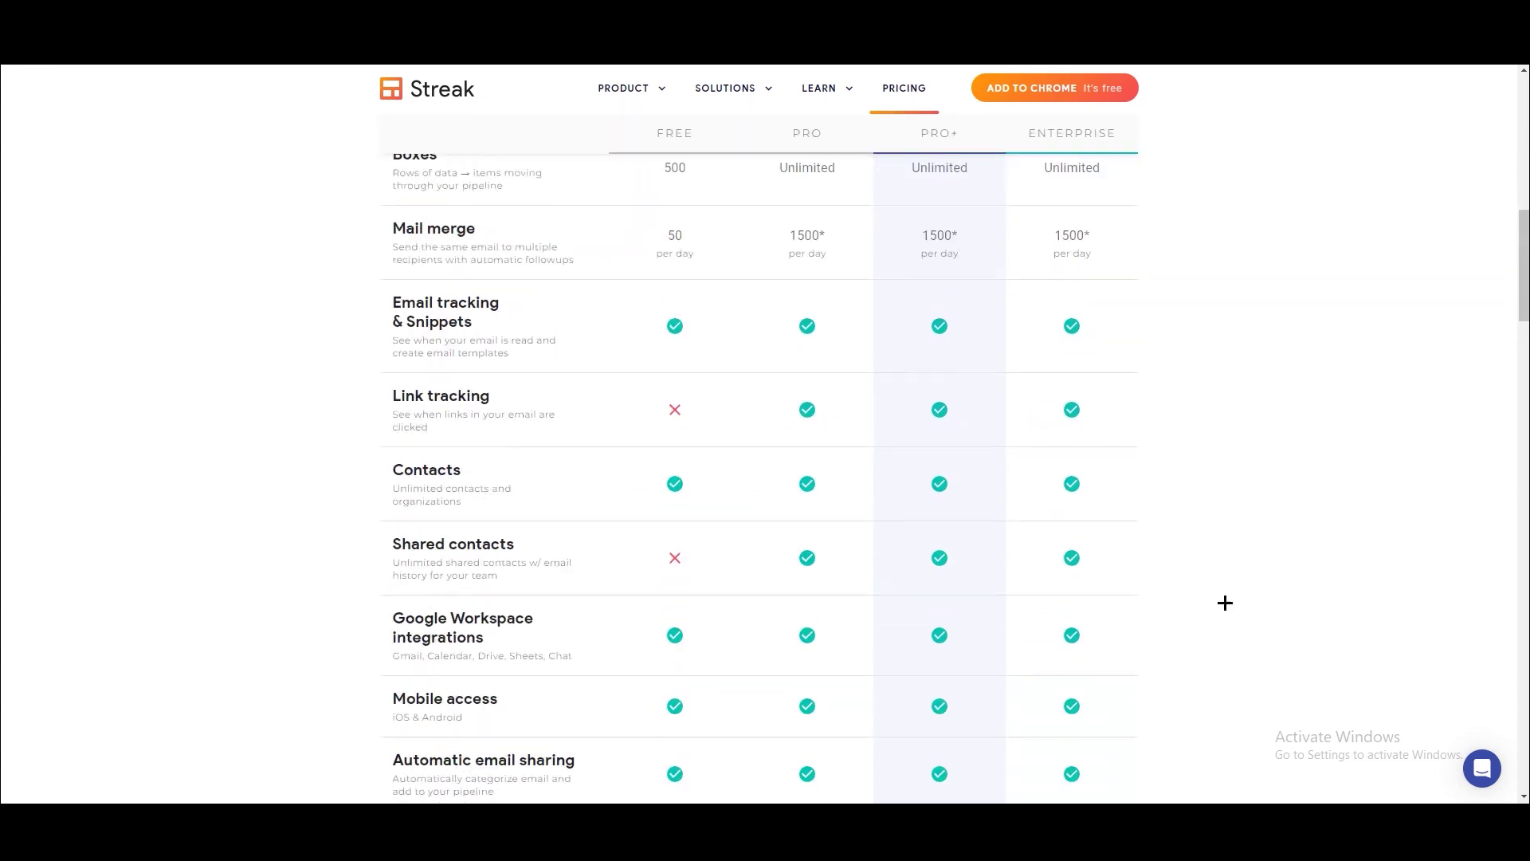